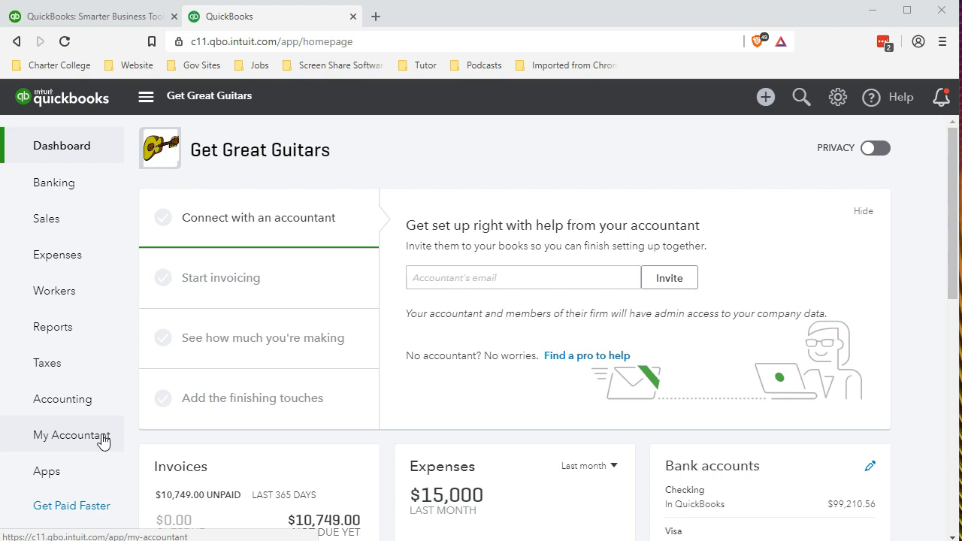
- Open the Reconcile page for the Checking account
left_click(72, 405)
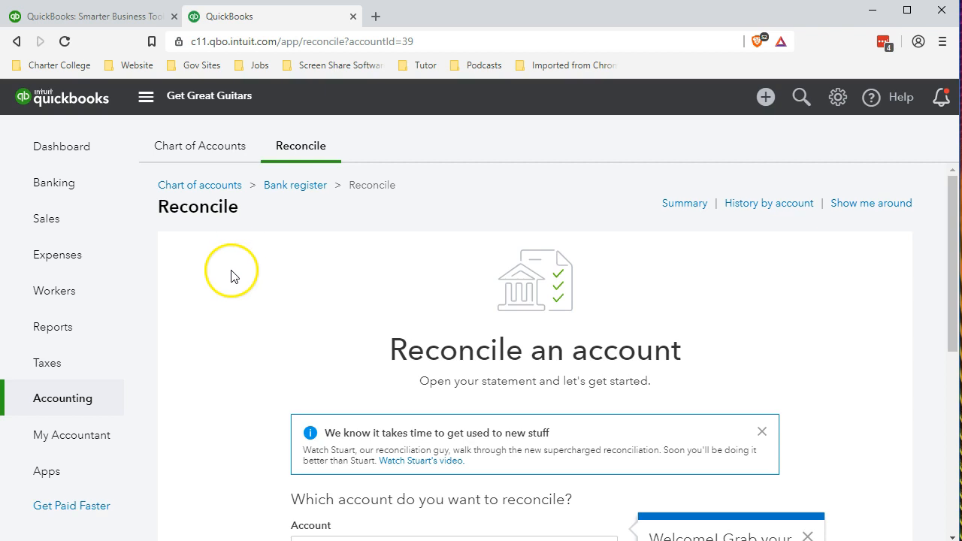
scroll(230, 273, "down", 1)
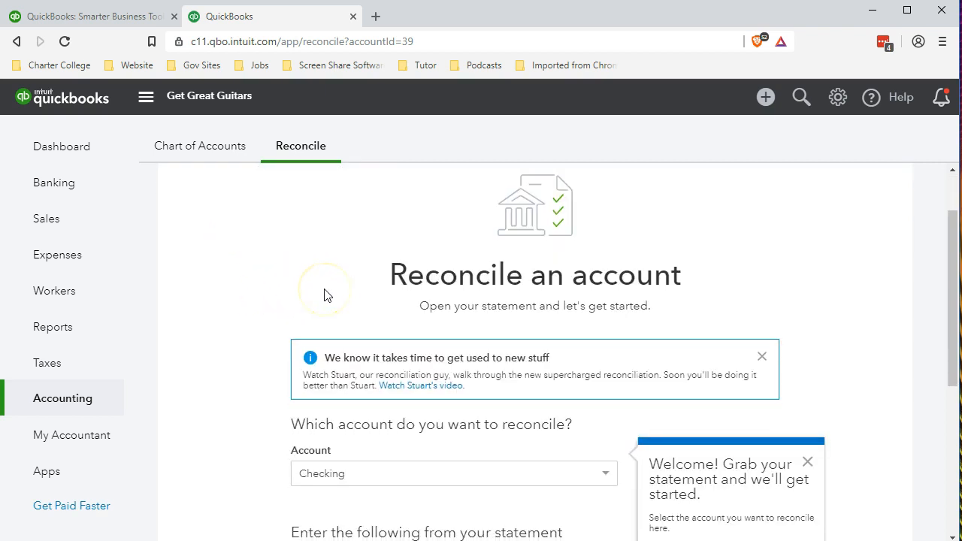
scroll(239, 312, "down", 2)
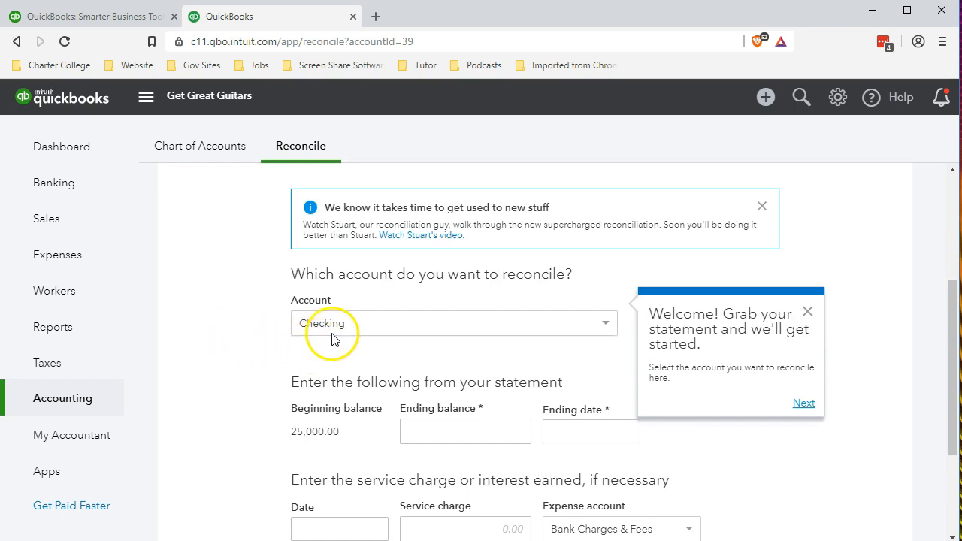
scroll(193, 393, "down", 1)
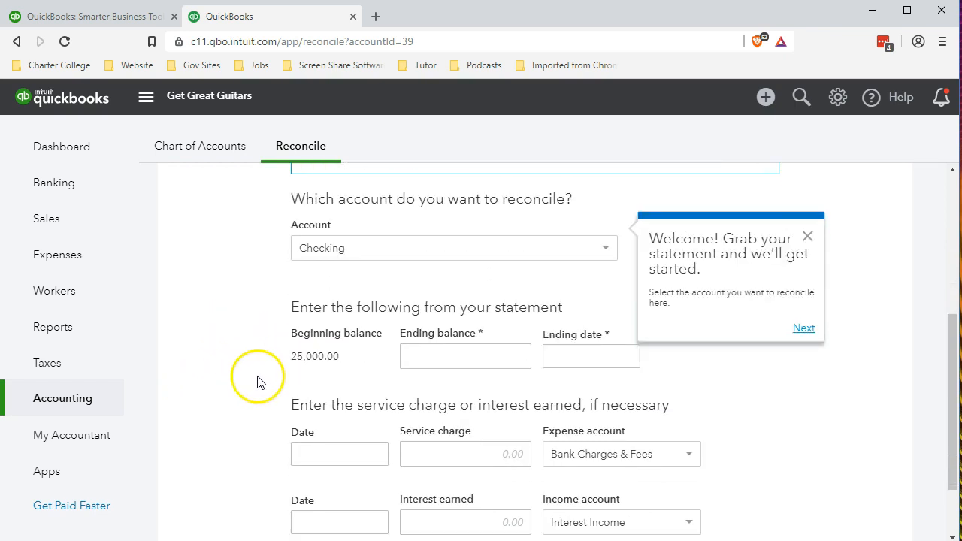
scroll(277, 375, "down", 1)
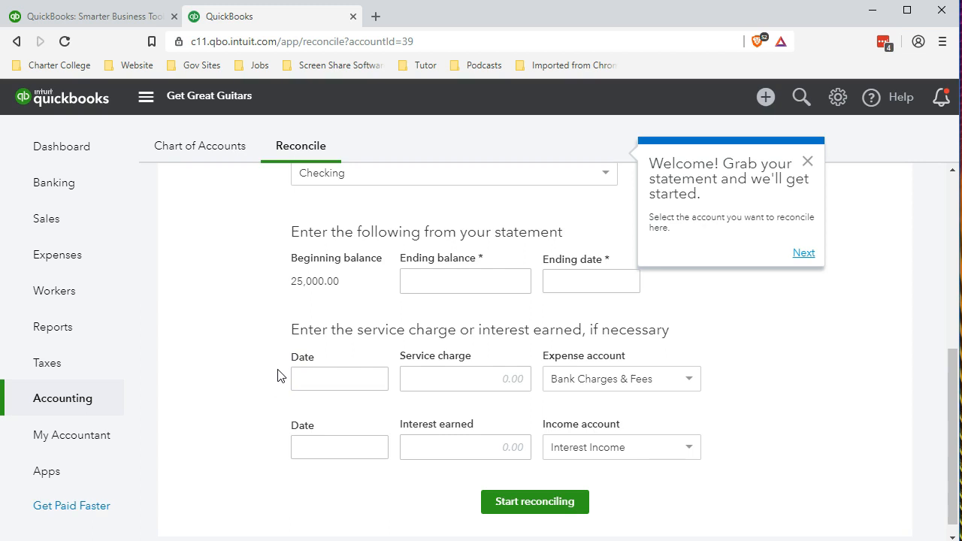
- Enter a statement ending balance of 109,415.00 and an ending date of 01/31/2019
left_click(444, 281)
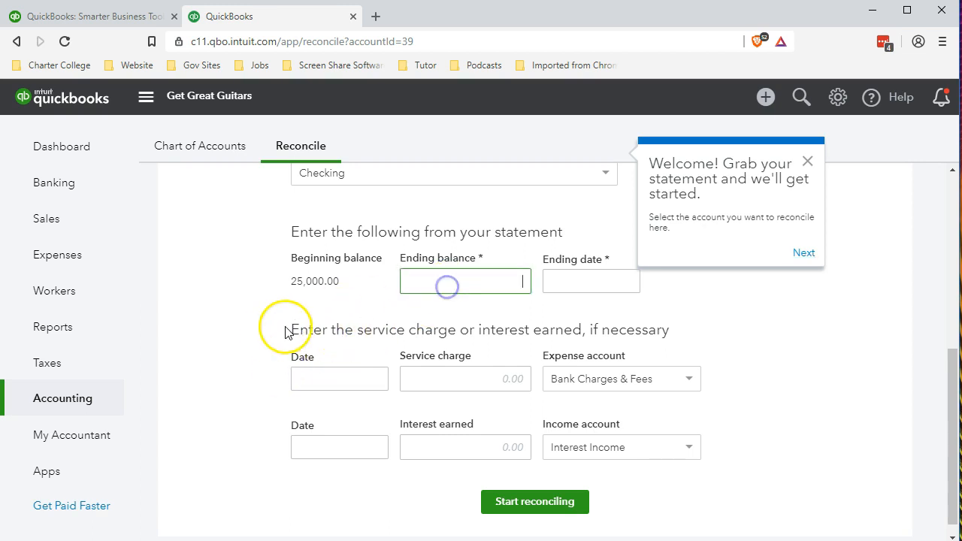
type("109415")
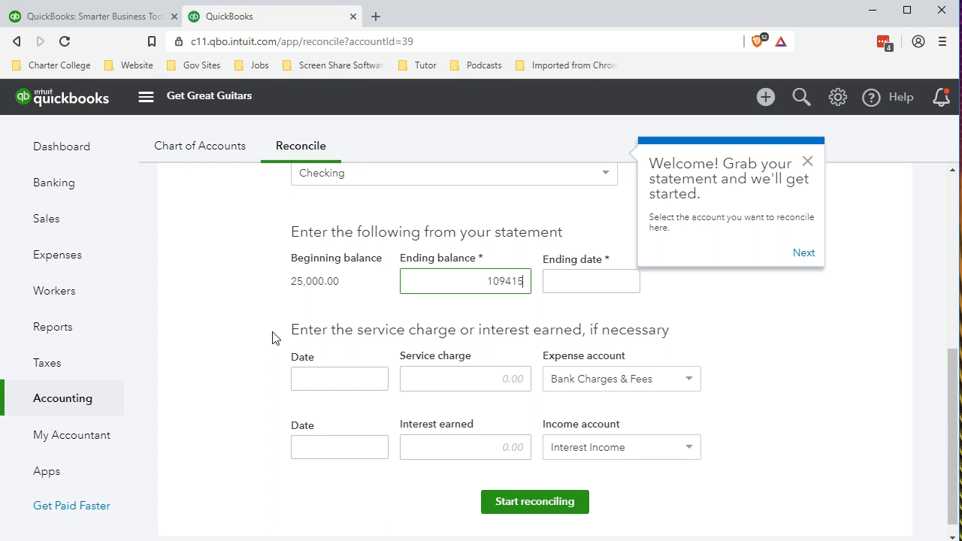
key("Tab")
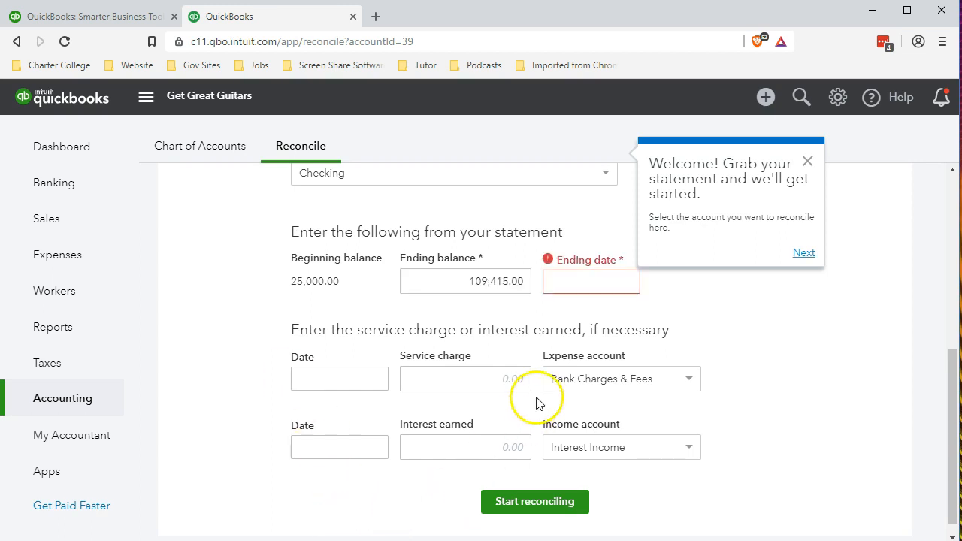
left_click(595, 284)
type("01")
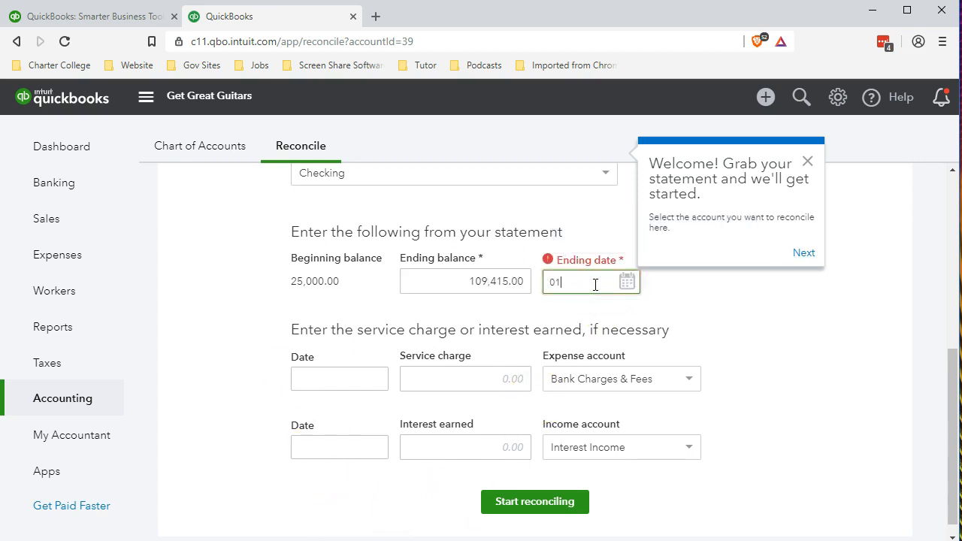
type("/31/2019")
key("Tab")
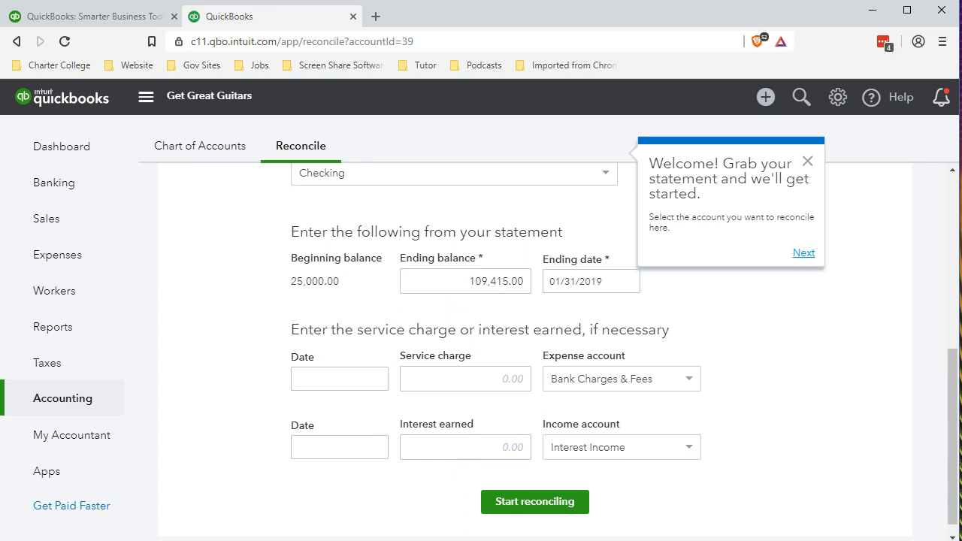
- Bring up the Bank Rec.xlsx workbook at the top of the sheet
mouse_move(498, 540)
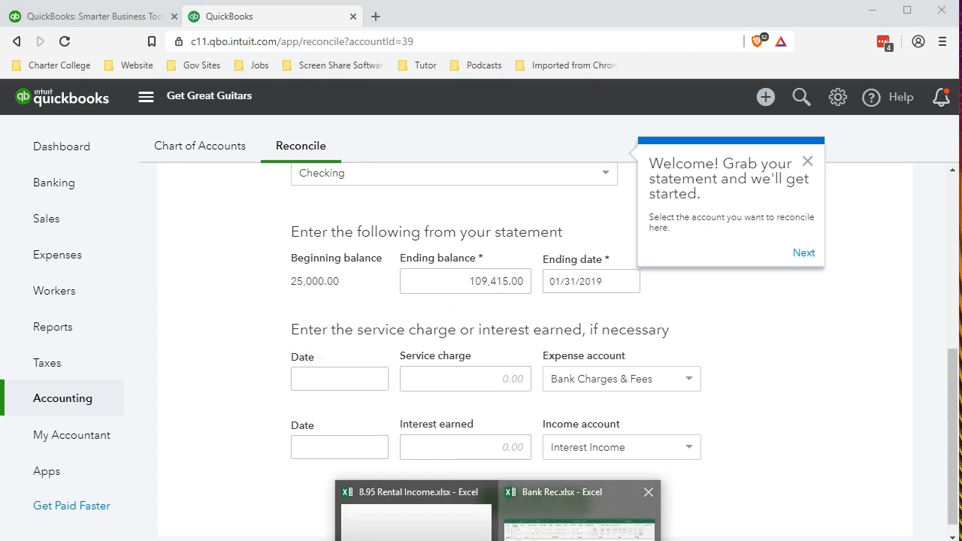
left_click(579, 511)
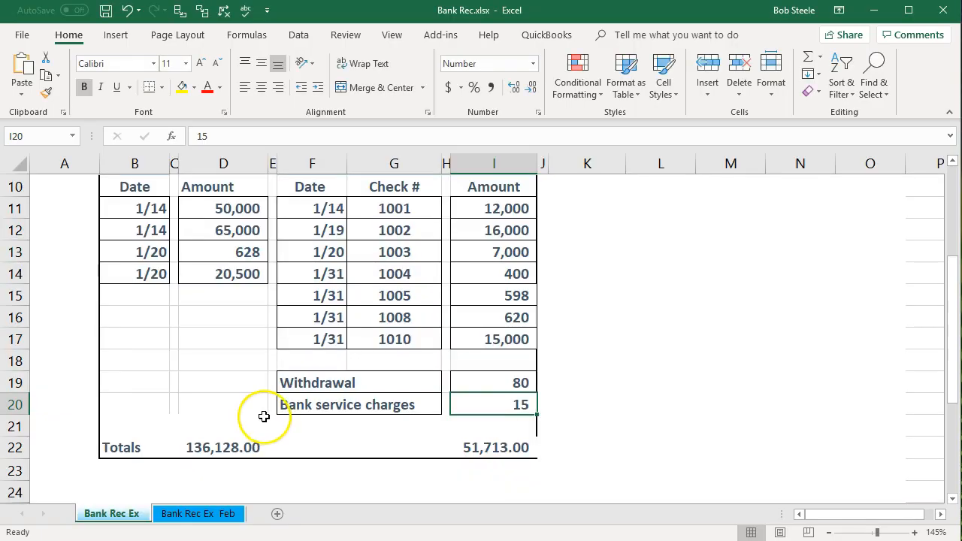
scroll(262, 414, "up", 3)
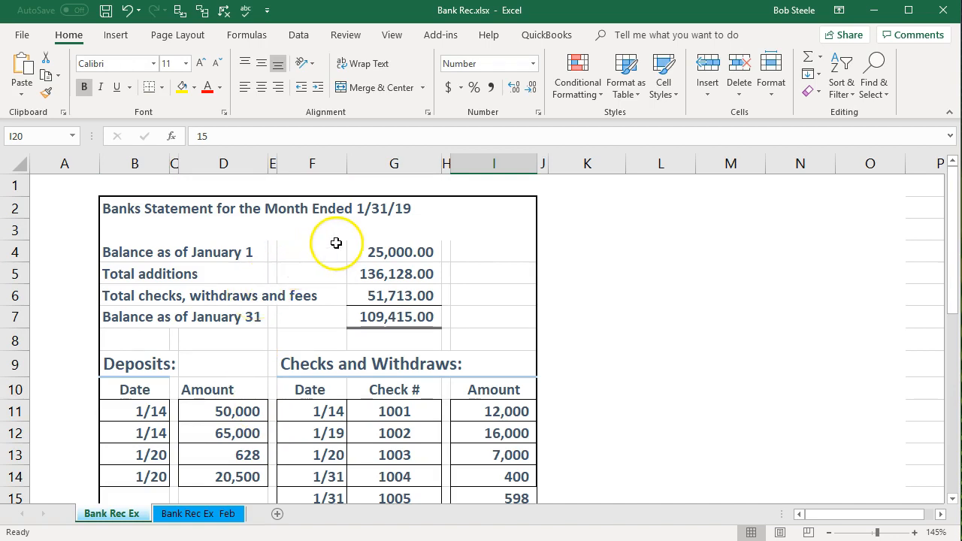
- Inspect the G4–G7 formulas behind the January 1 balance, additions, checks and 109,415.00 ending balance
left_click(375, 245)
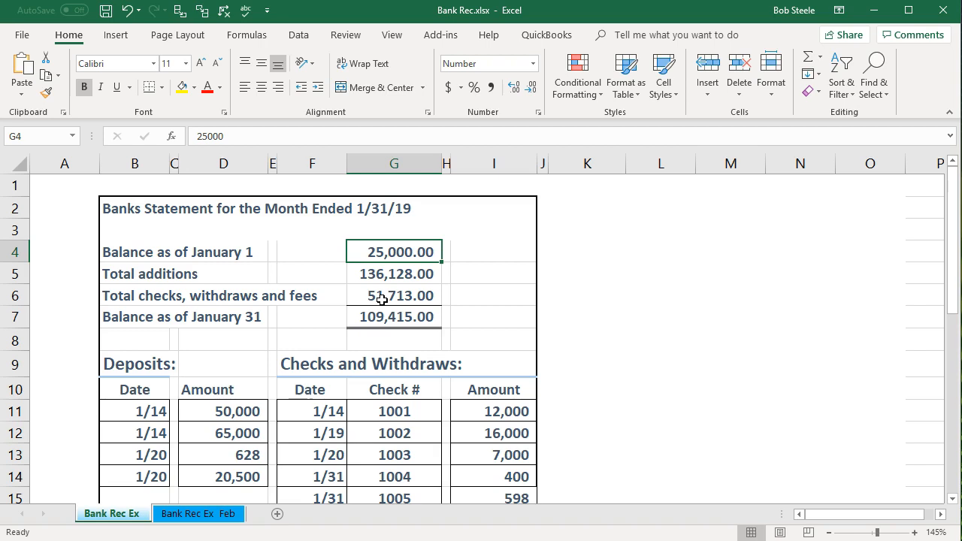
left_click(378, 274)
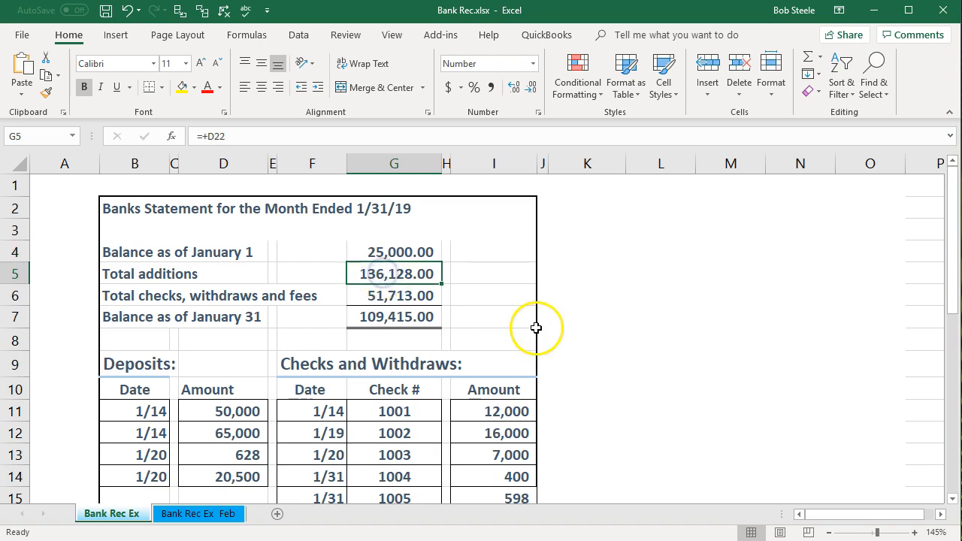
left_click(406, 296)
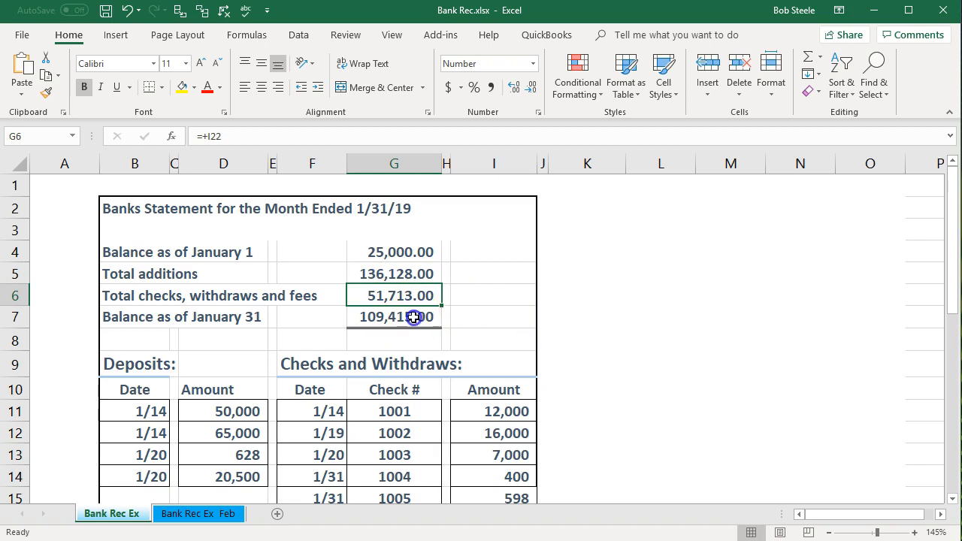
left_click(414, 316)
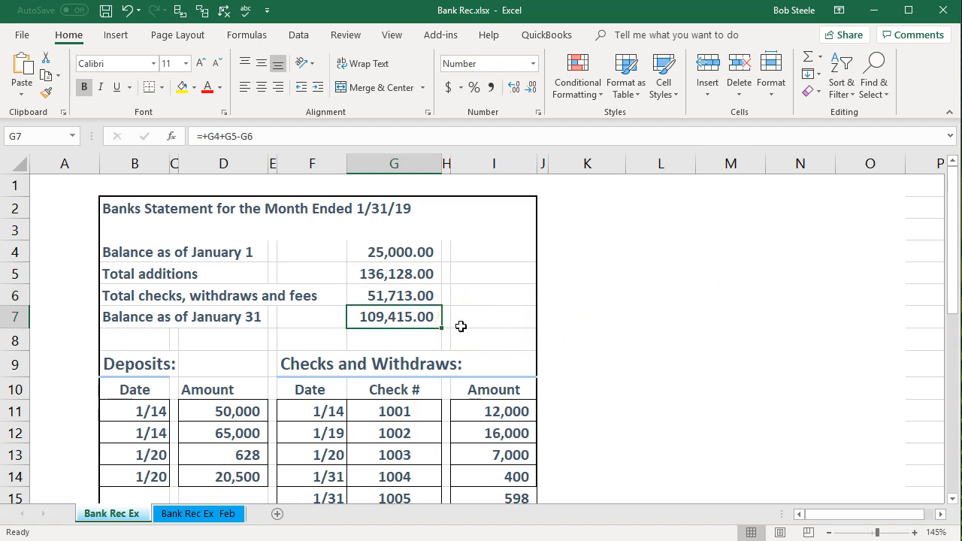
scroll(460, 326, "down", 1)
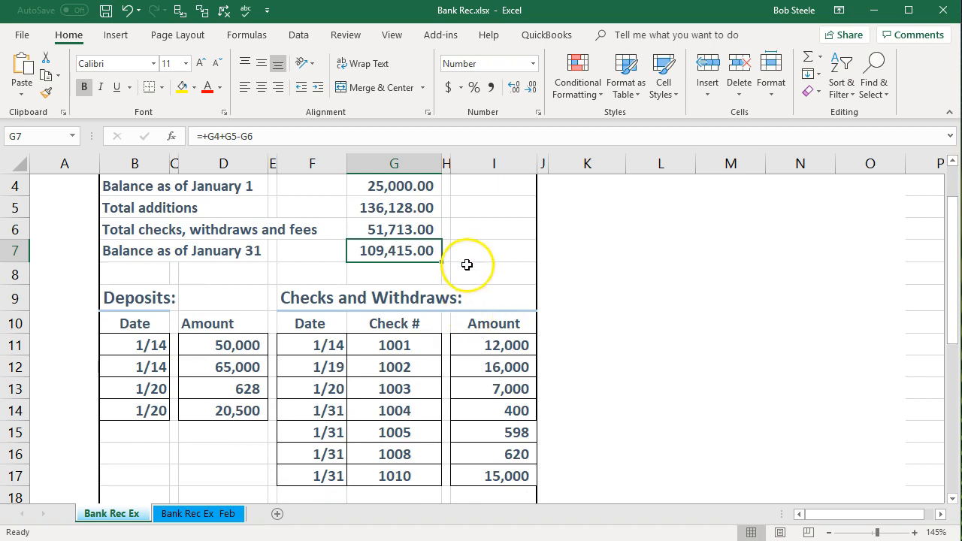
left_click(423, 187)
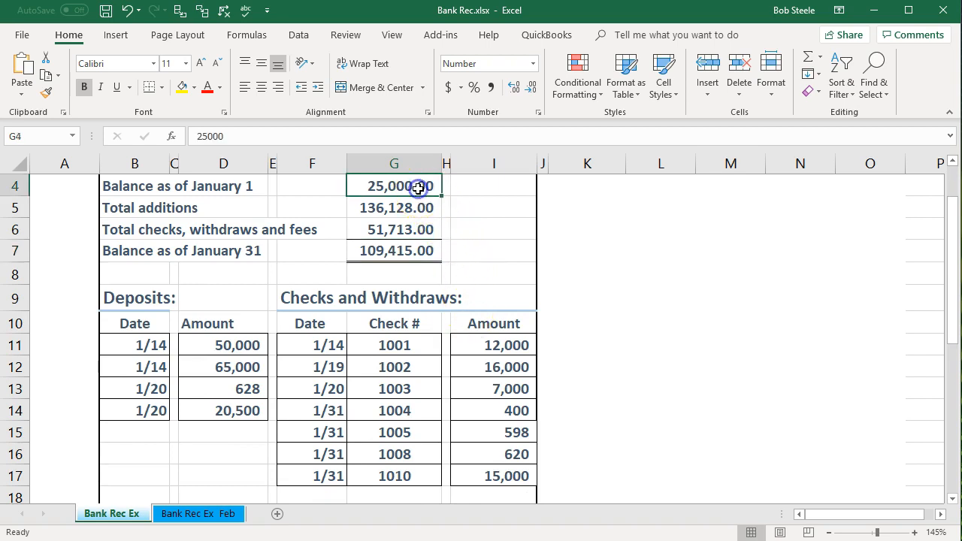
left_click(418, 250)
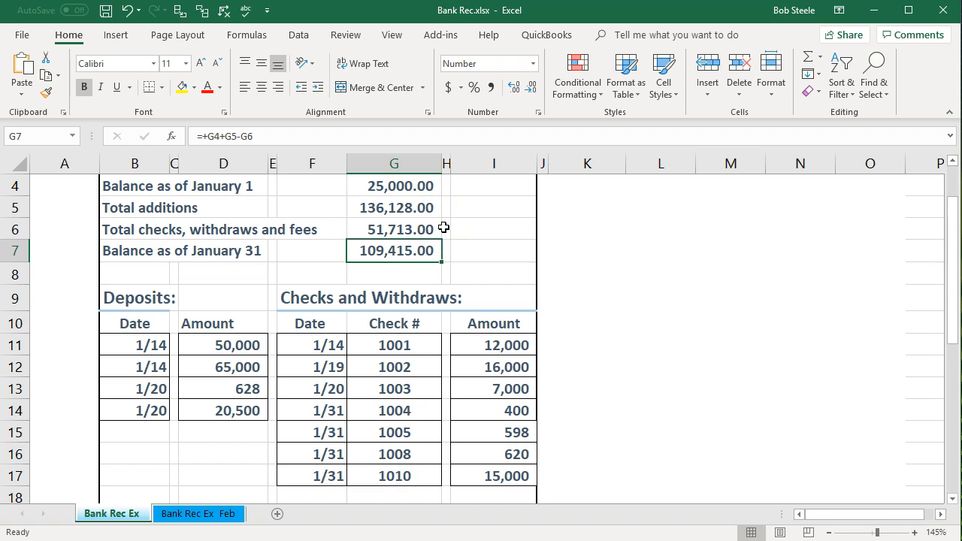
left_click(292, 372)
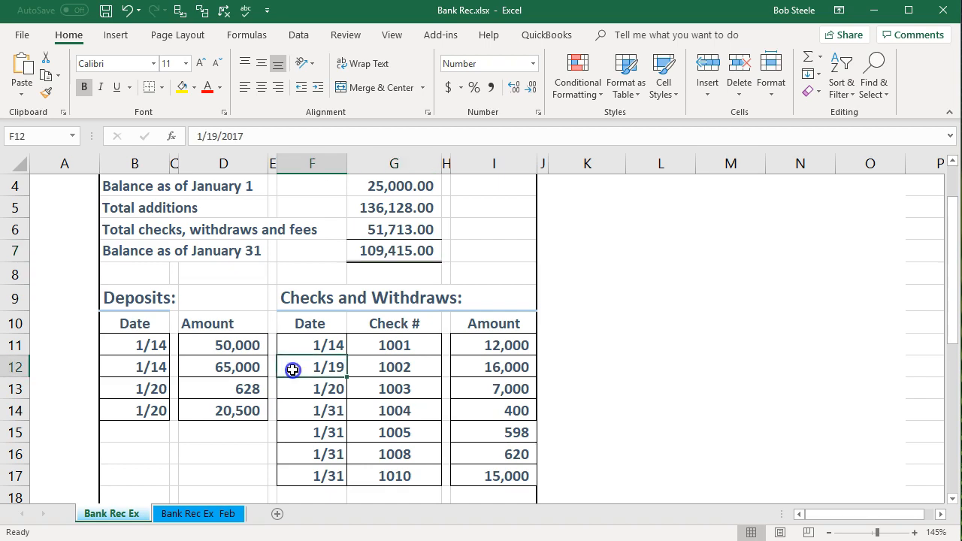
left_click_drag(251, 345, 251, 410)
left_click_drag(488, 345, 496, 479)
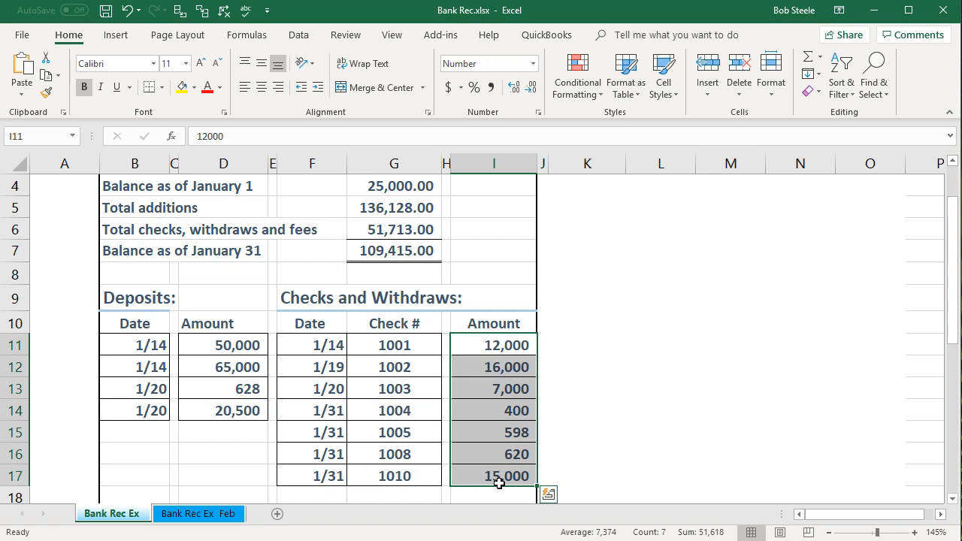
left_click(501, 367)
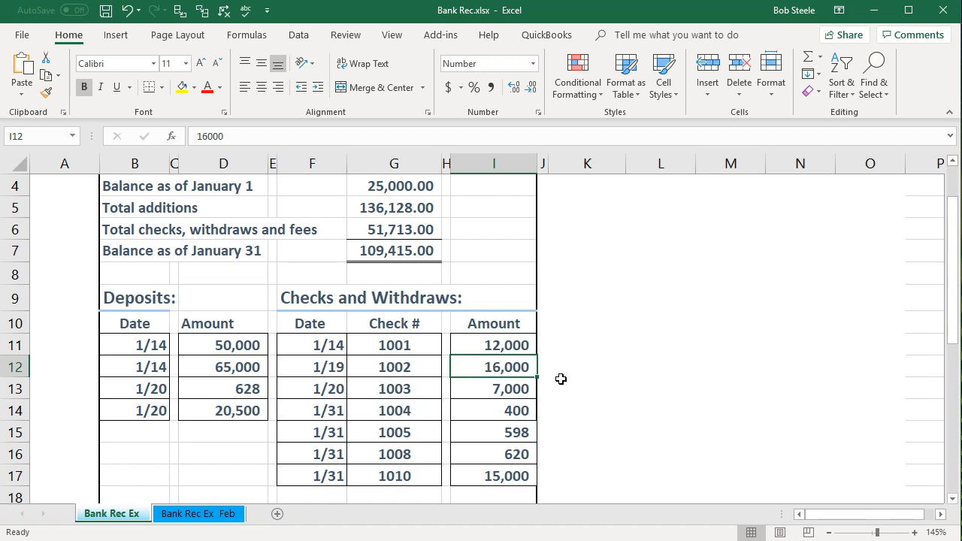
- Review the 16,000 check and 50,000 deposit amounts, then return to the QuickBooks reconcile form
left_click(524, 360)
left_click(238, 346)
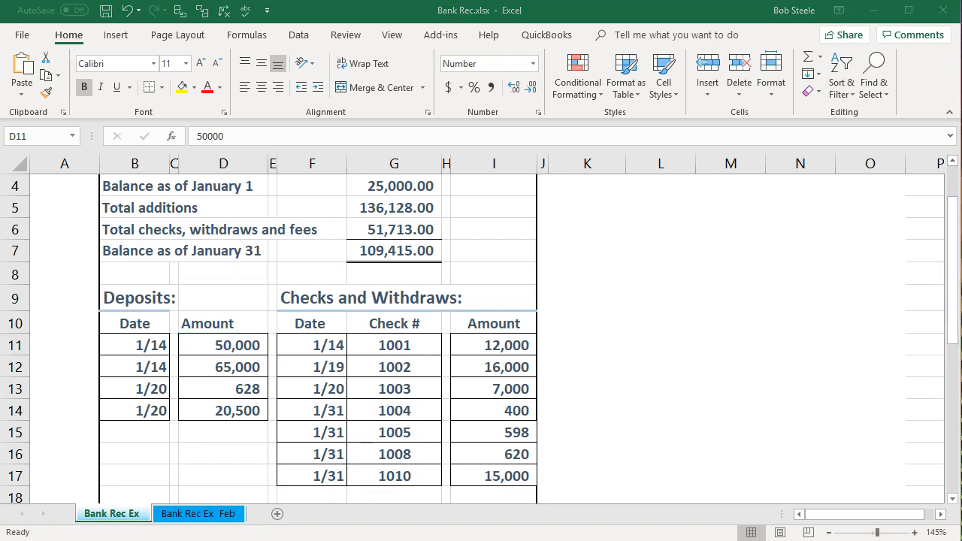
key("alt+Tab")
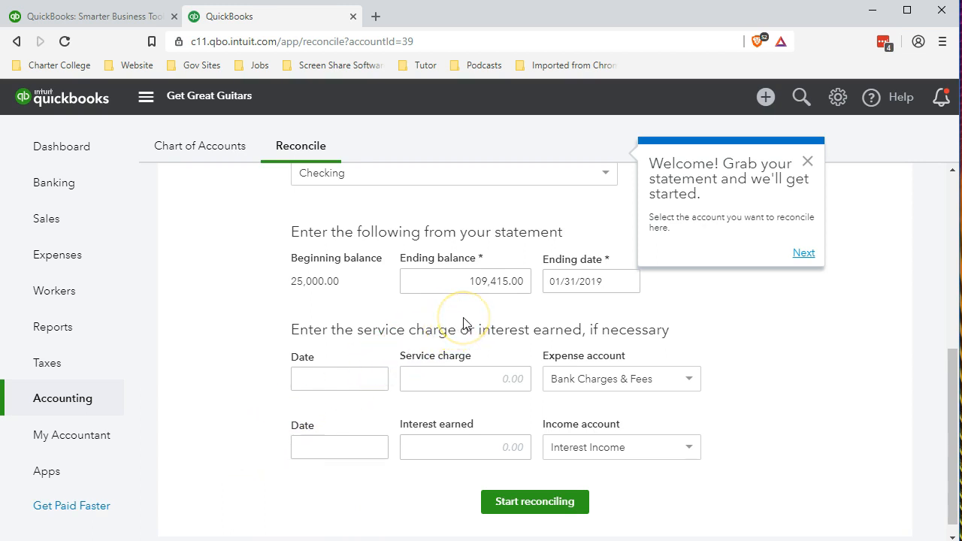
- Start reconciling Checking with the entered statement details, revealing an 84,415.00 difference
scroll(251, 403, "down", 1)
left_click(526, 481)
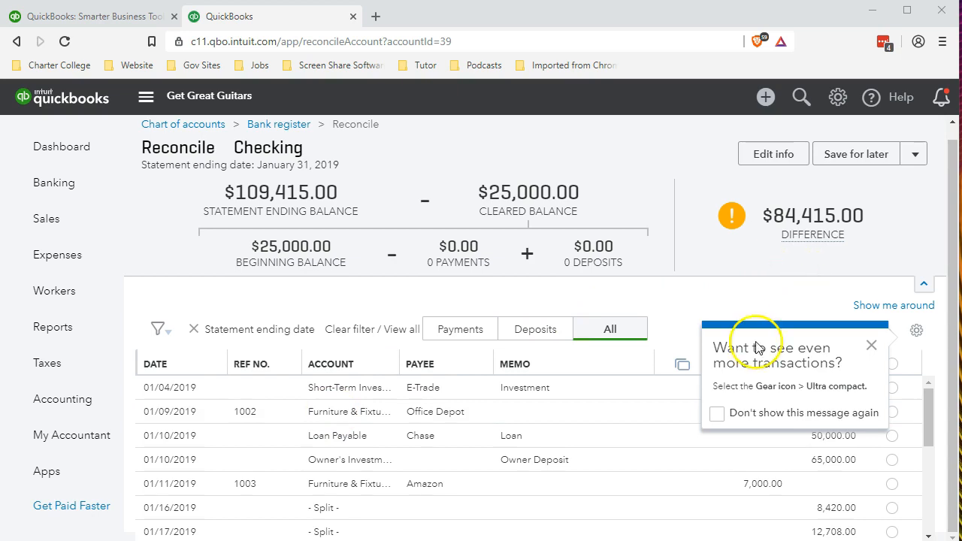
- Compute 109,415 − 25,000 = 84,415 in Calculator placed beside the Bank Rec sheet
left_click(560, 540)
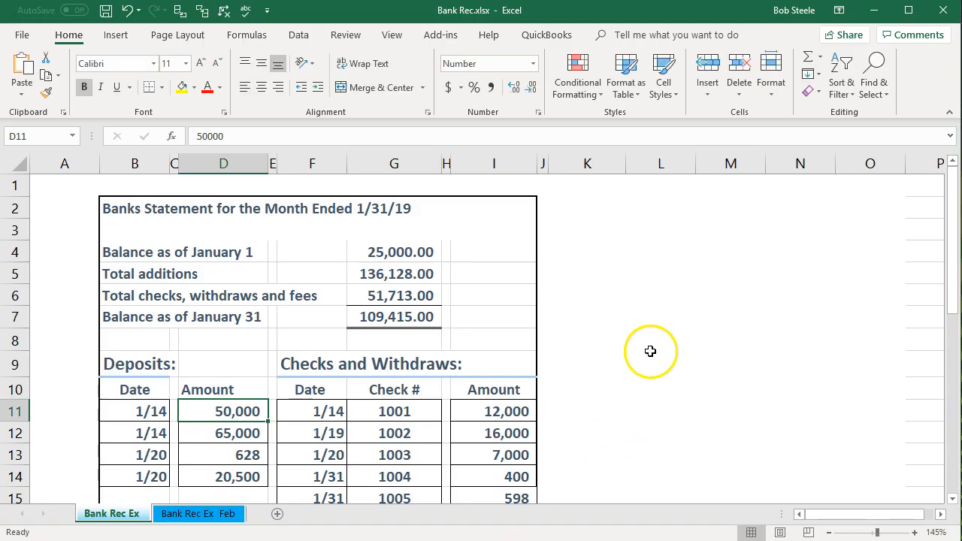
key("XF86Calculator")
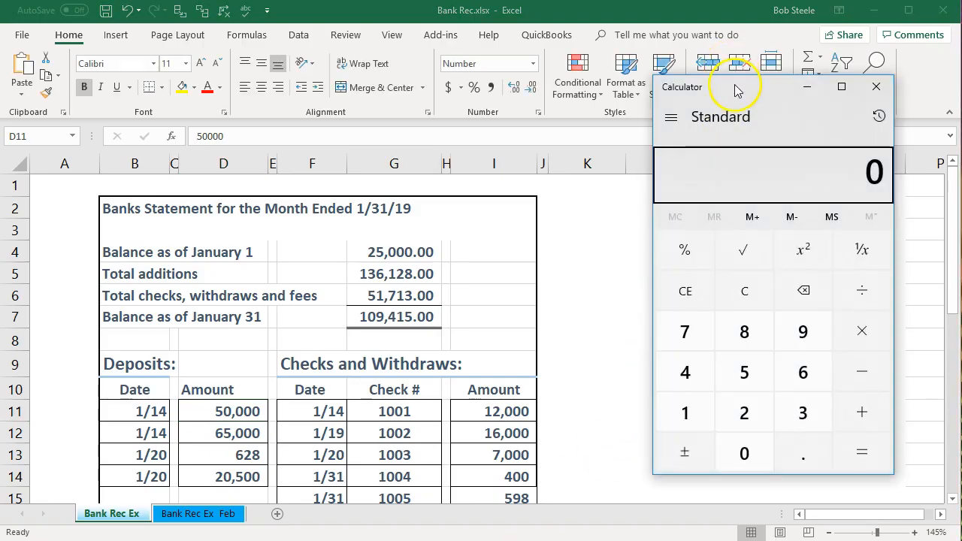
left_click_drag(741, 90, 679, 142)
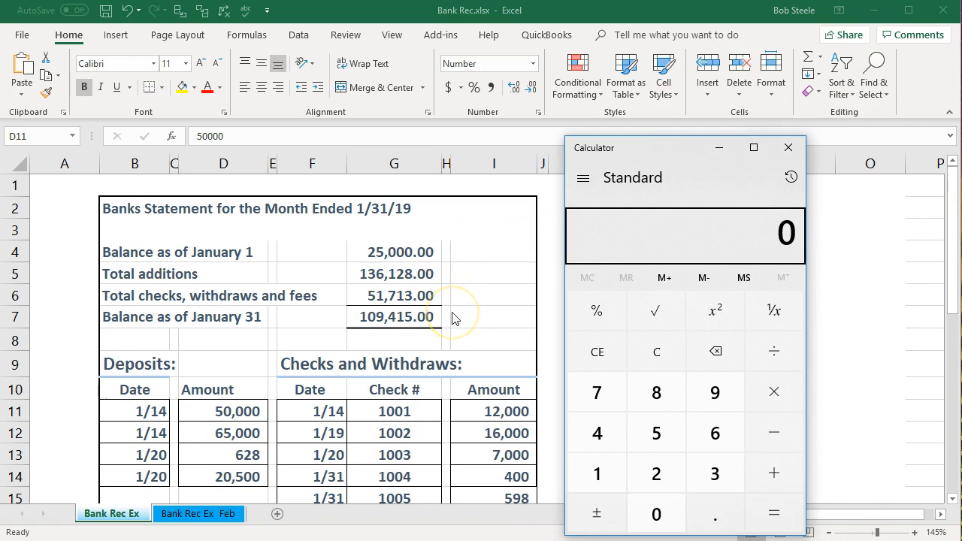
type("10,941")
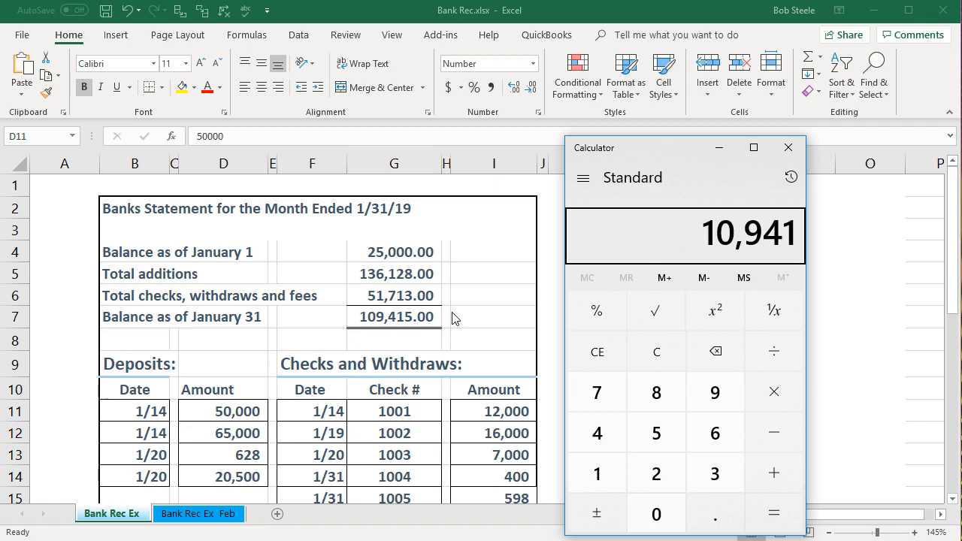
key("BackSpace")
key("BackSpace")
key("BackSpace")
type("9")
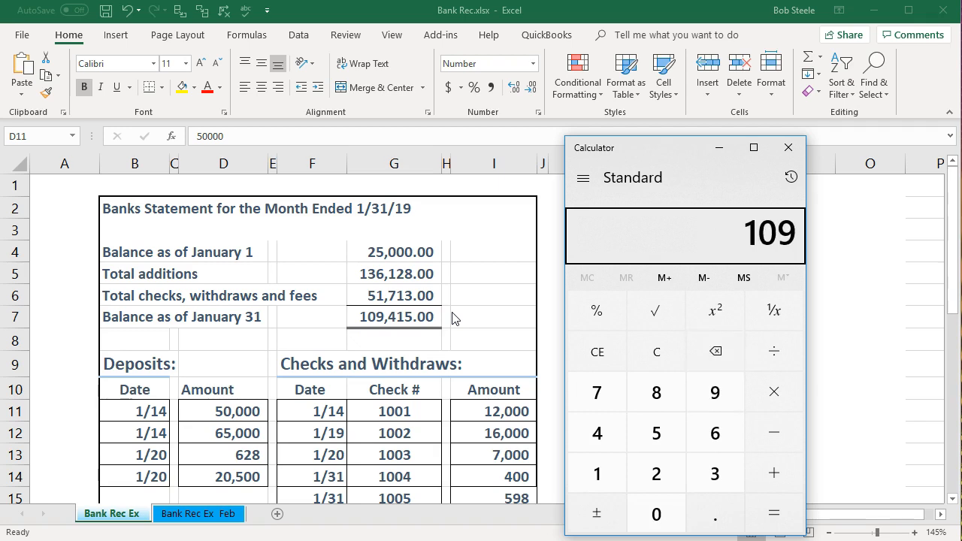
type("415")
key("minus")
type("25000")
key("Return")
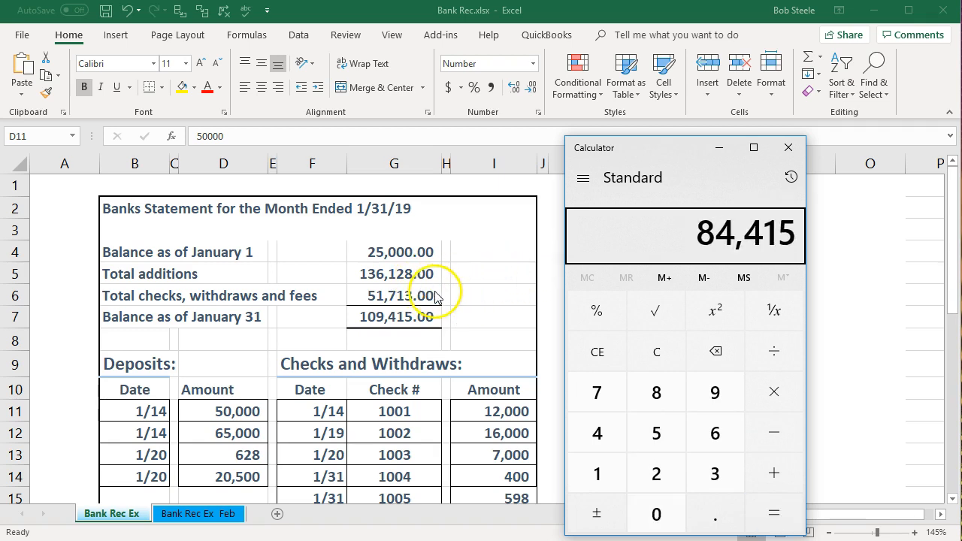
- Bring the Bank Rec workbook back, then minimize Excel to reveal QuickBooks
key("alt+Tab")
scroll(444, 365, "down", 1)
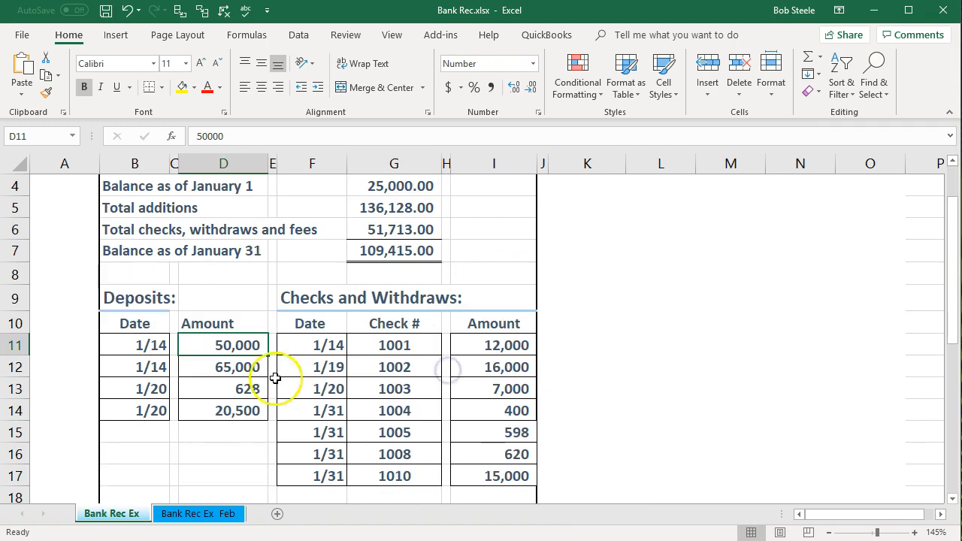
left_click(874, 10)
- Close Calculator and dismiss the 'Want to see even more transactions?' tip
left_click(798, 153)
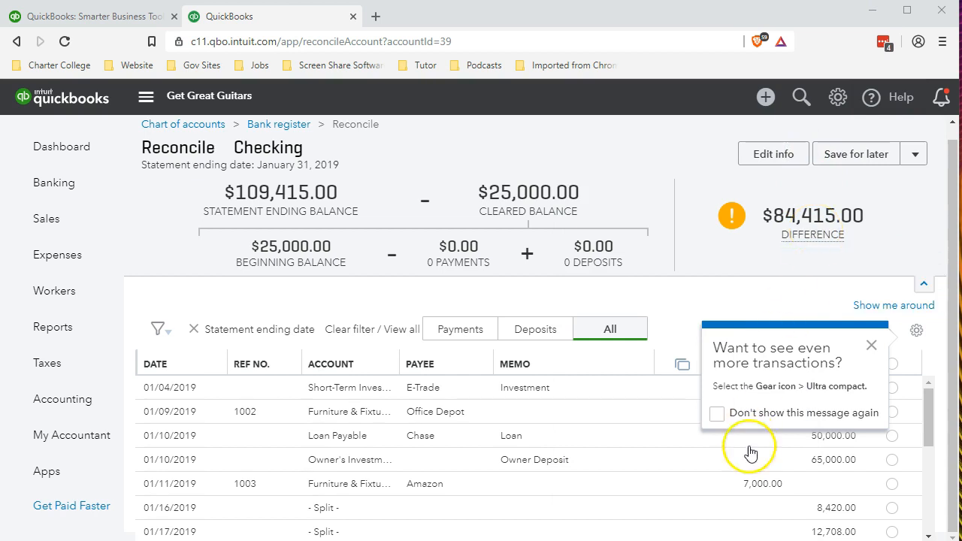
left_click(873, 348)
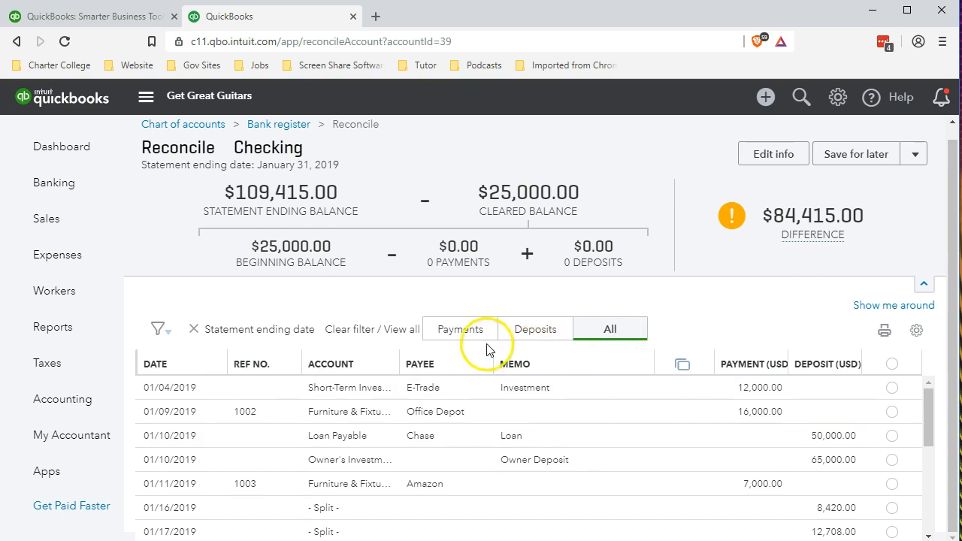
- Filter the reconcile list by Payments, Deposits and All, ending on Deposits, then switch to Excel
left_click(461, 331)
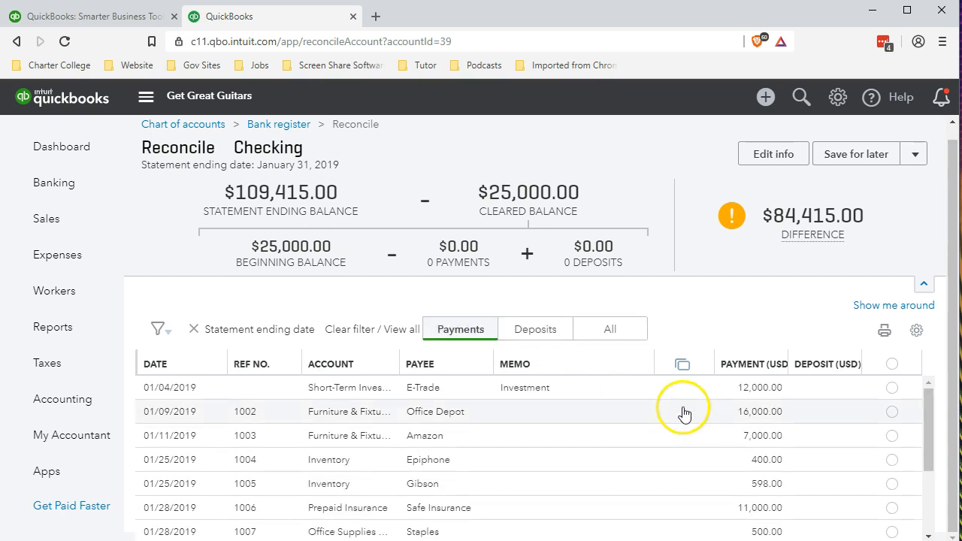
scroll(689, 416, "down", 2)
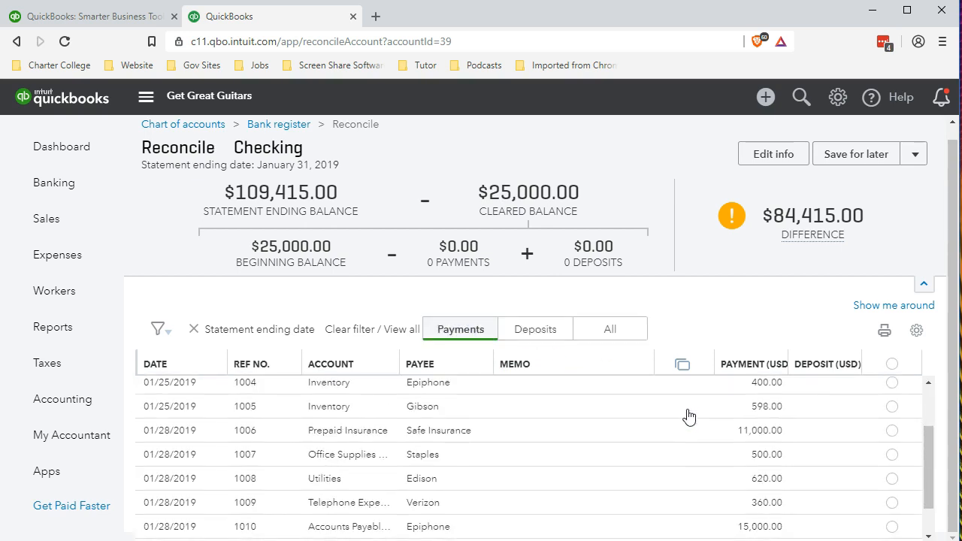
scroll(688, 416, "up", 1)
scroll(689, 416, "up", 1)
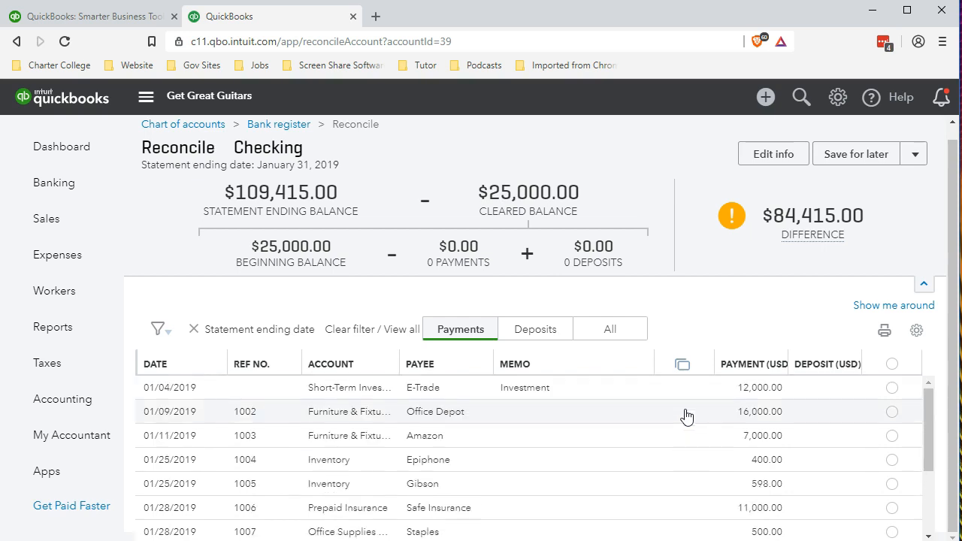
left_click(546, 333)
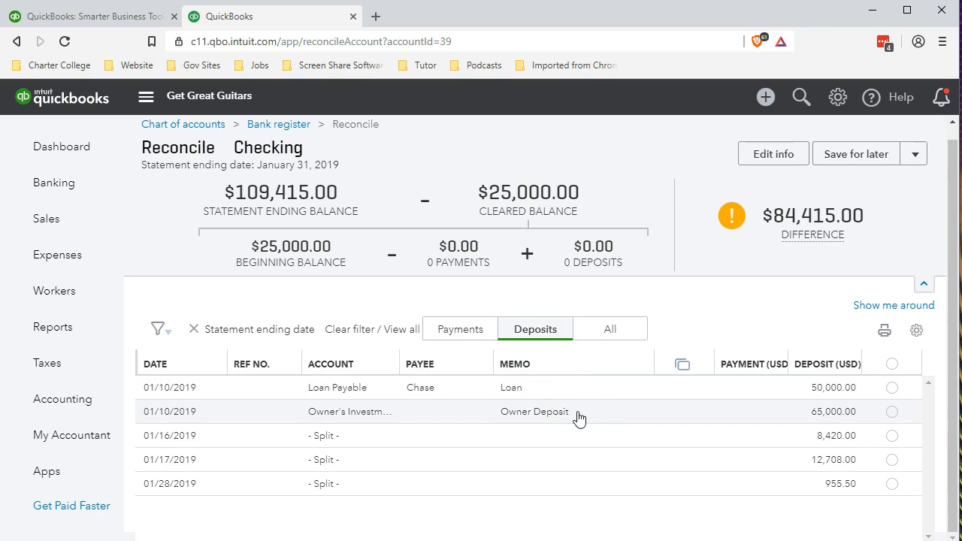
left_click(608, 331)
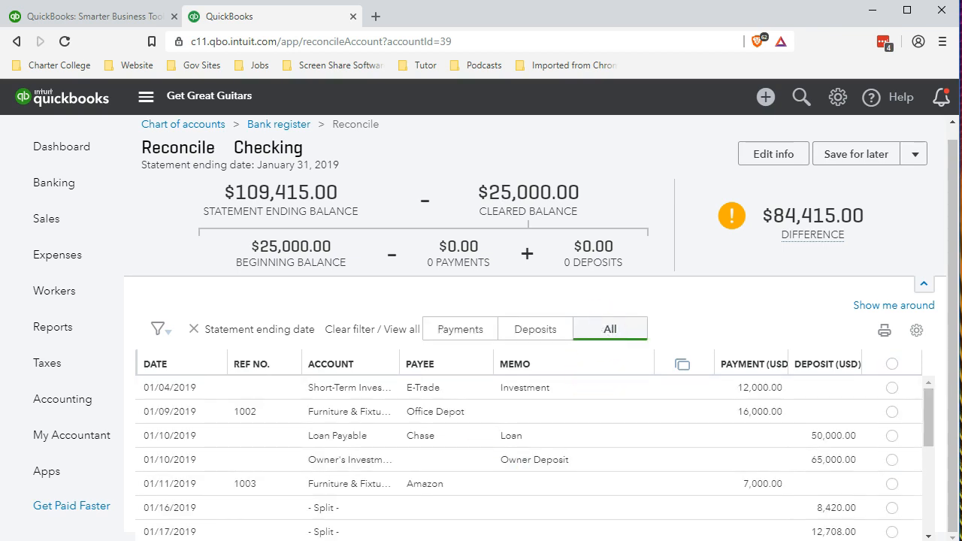
left_click(460, 331)
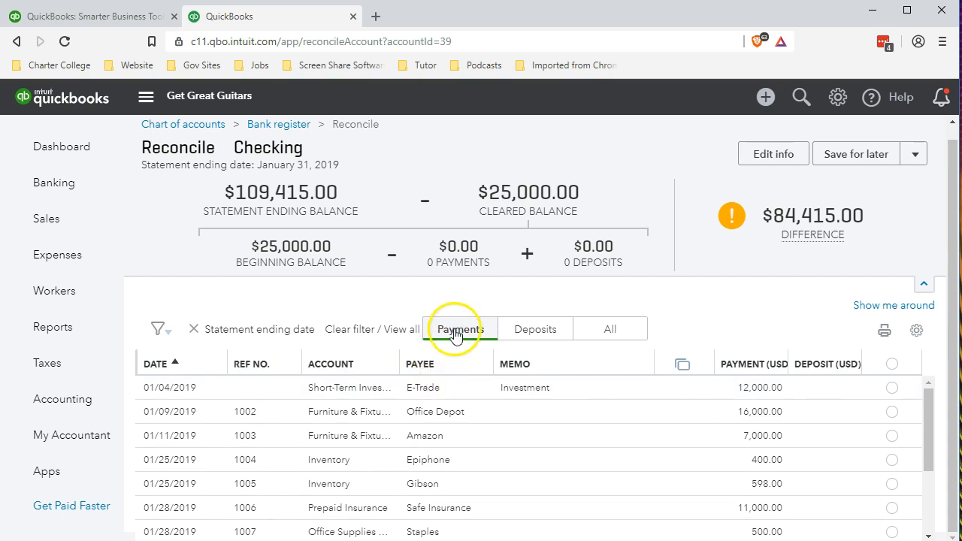
left_click(517, 329)
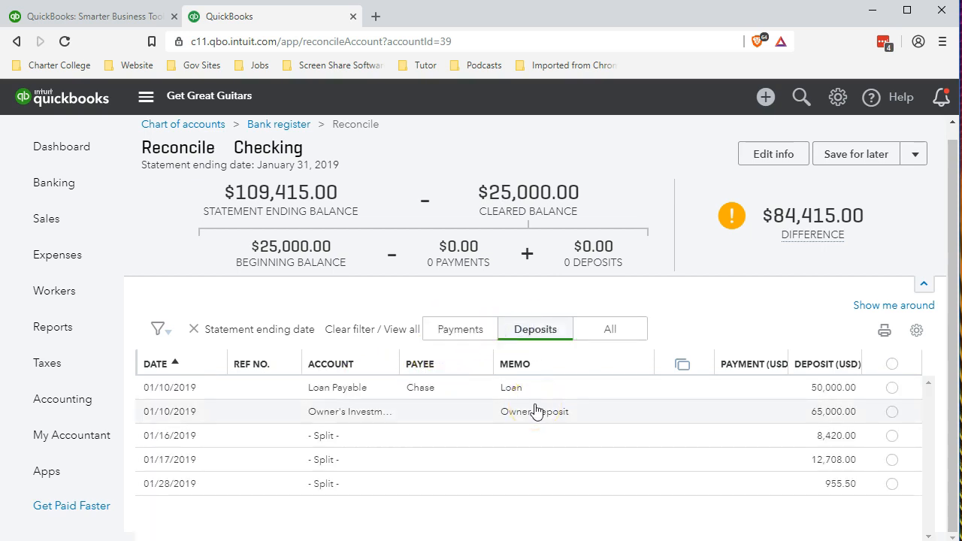
left_click(535, 335)
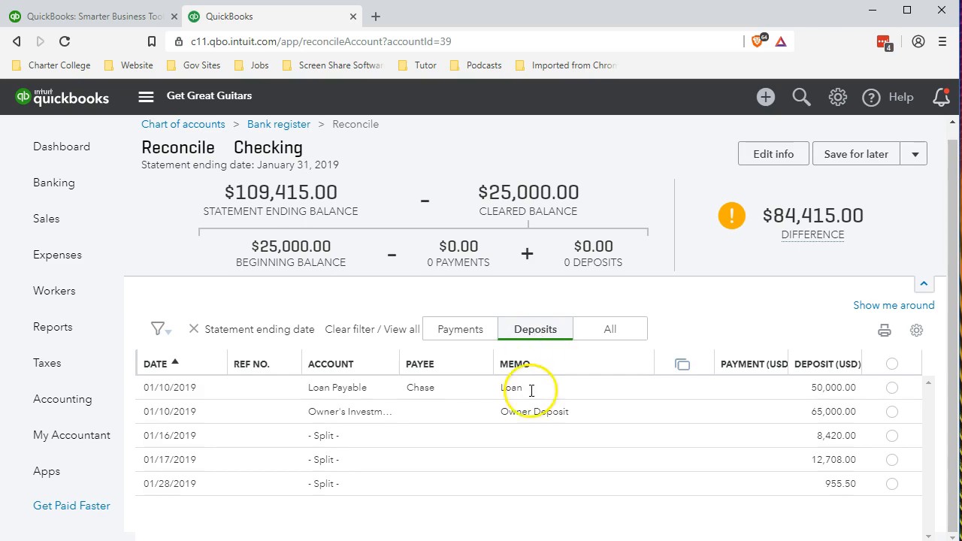
key("alt+Tab")
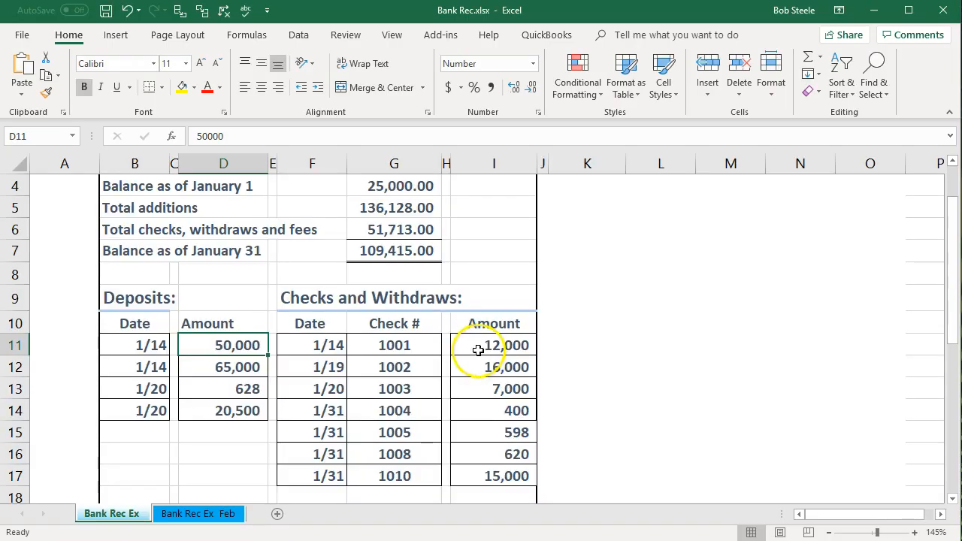
- Give cell G4's 25,000.00 January 1 balance a green fill from the mini toolbar
scroll(477, 349, "up", 1)
left_click(412, 251)
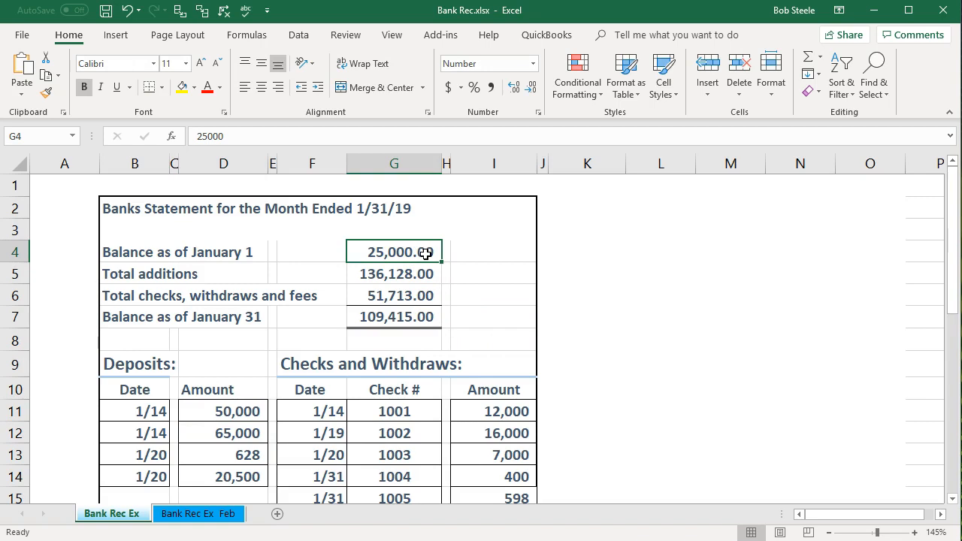
right_click(425, 254)
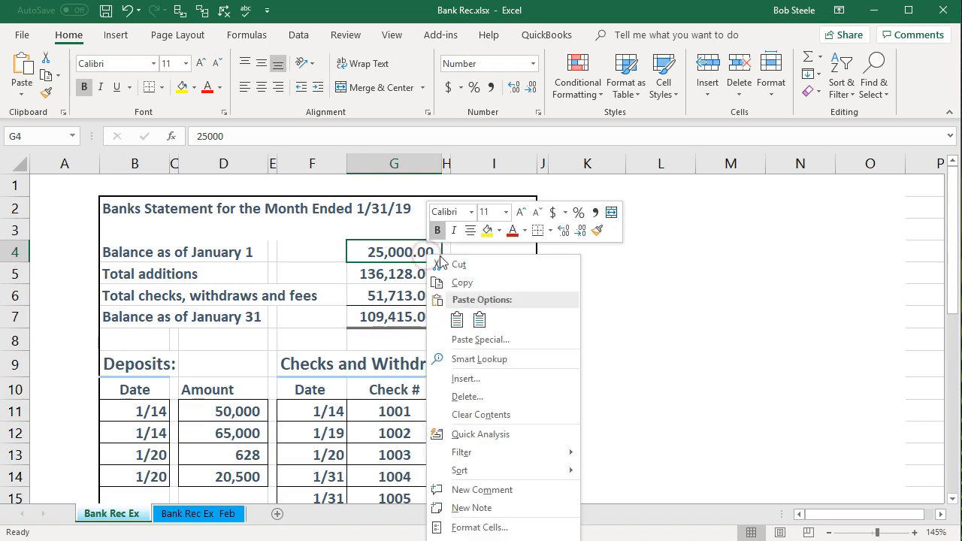
left_click(500, 231)
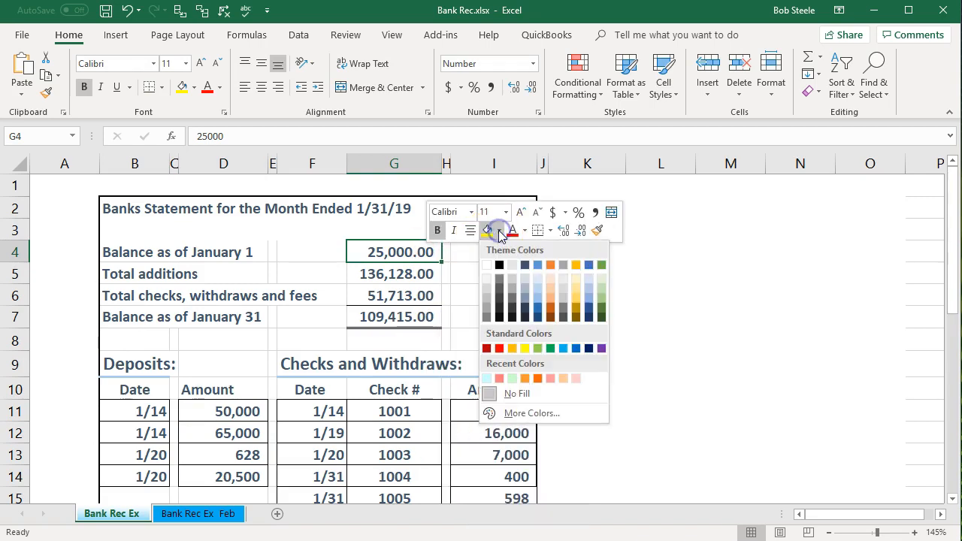
left_click(538, 349)
left_click(498, 295)
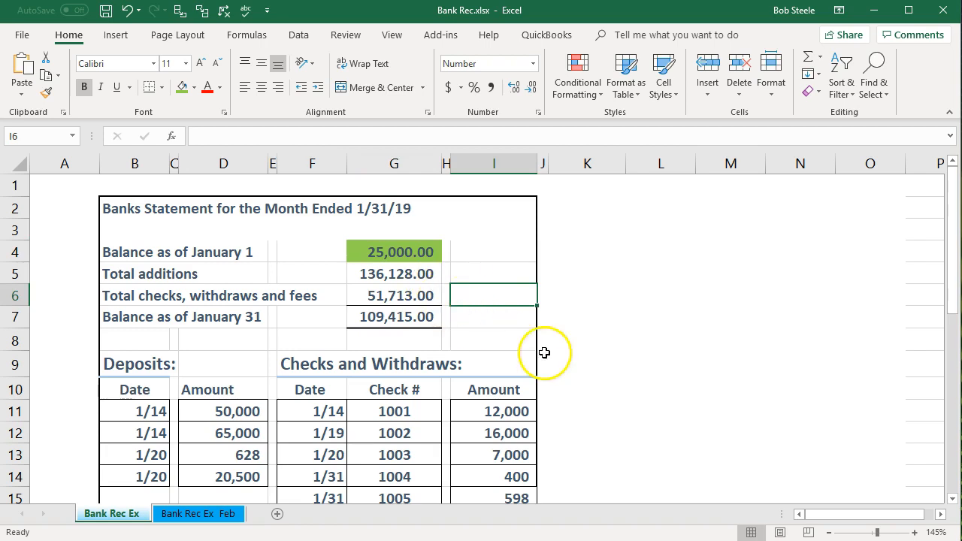
scroll(644, 361, "down", 1)
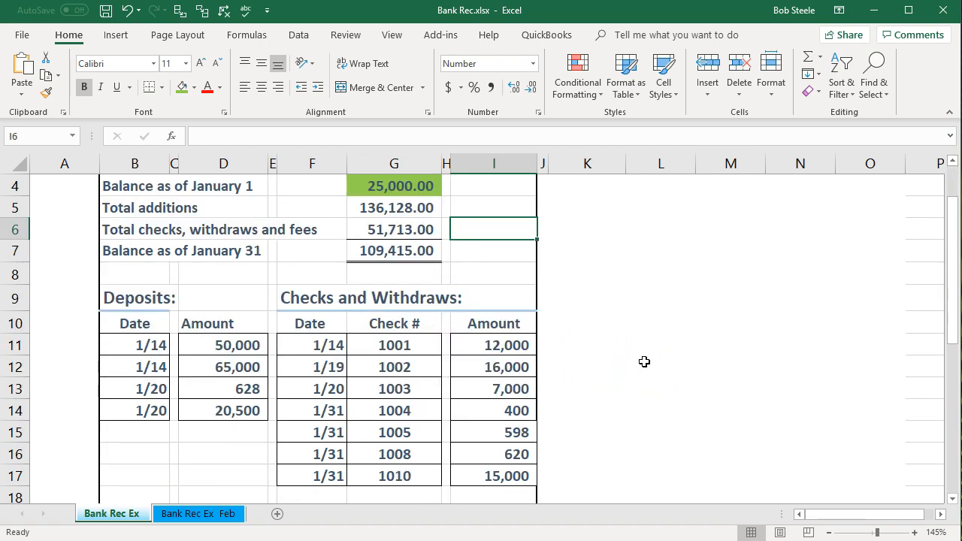
left_click(245, 346)
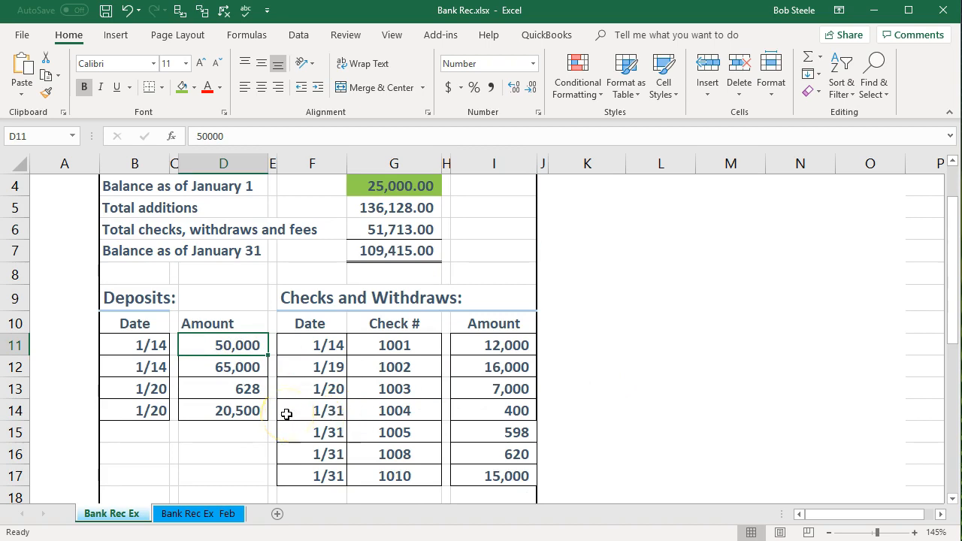
left_click(134, 345)
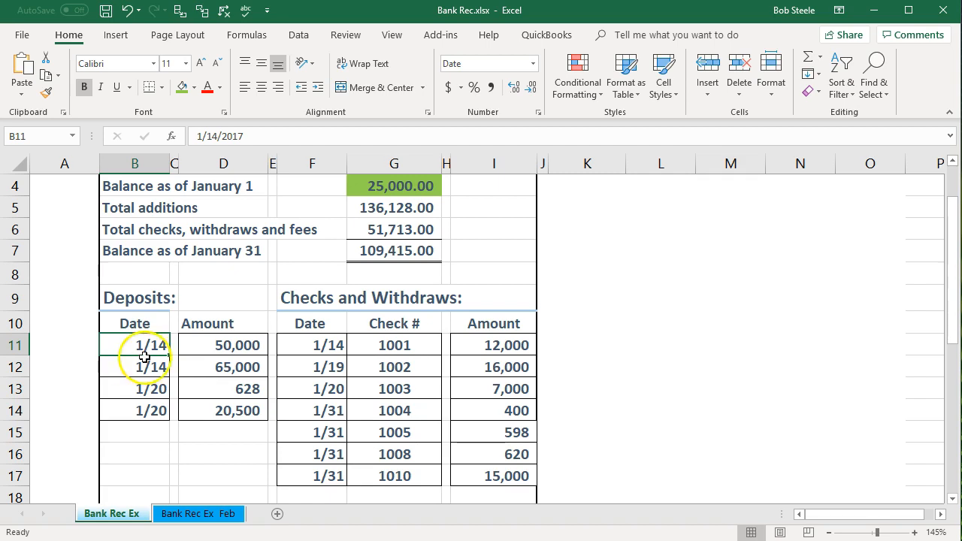
left_click(191, 345)
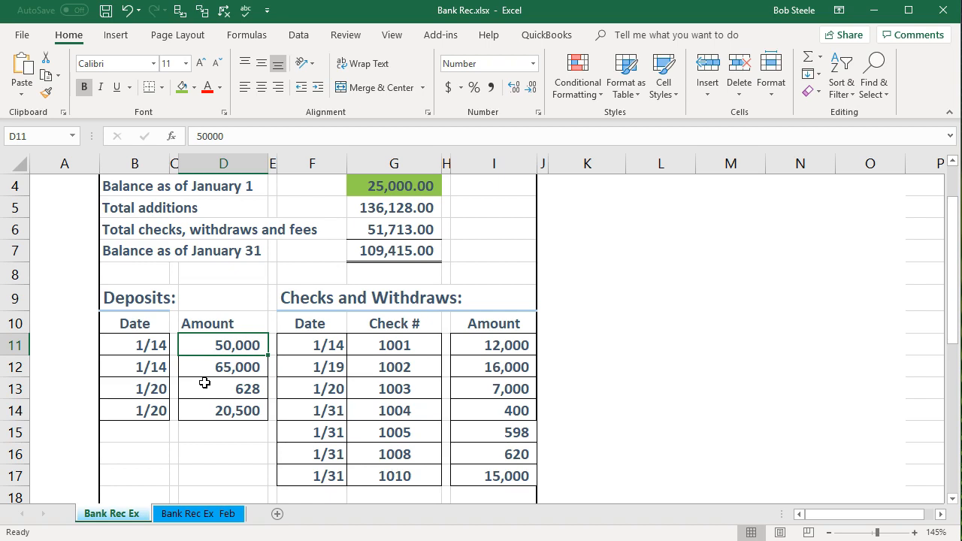
left_click(208, 352)
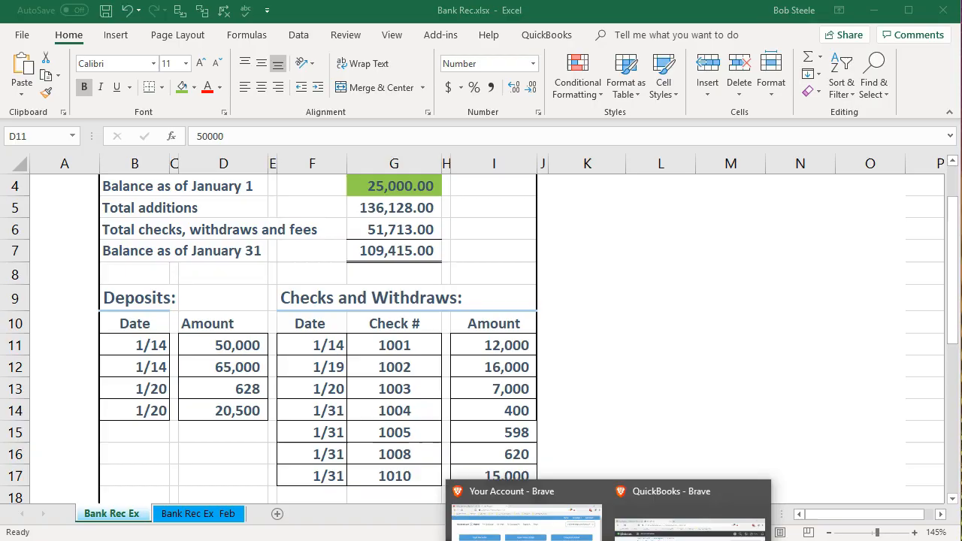
left_click(680, 511)
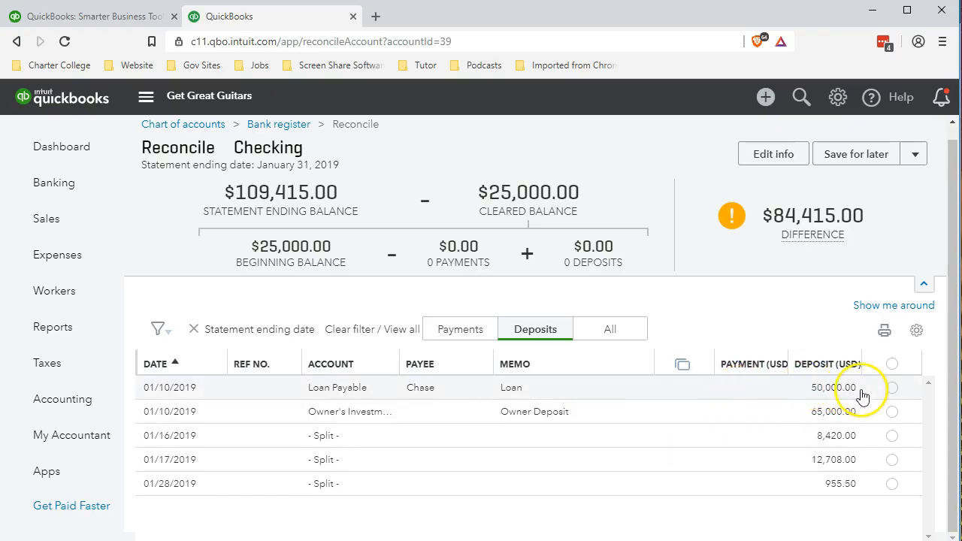
- Clear the 50,000.00 Loan Payable deposit, bringing the difference to $34,415.00, then switch to Excel
left_click(892, 390)
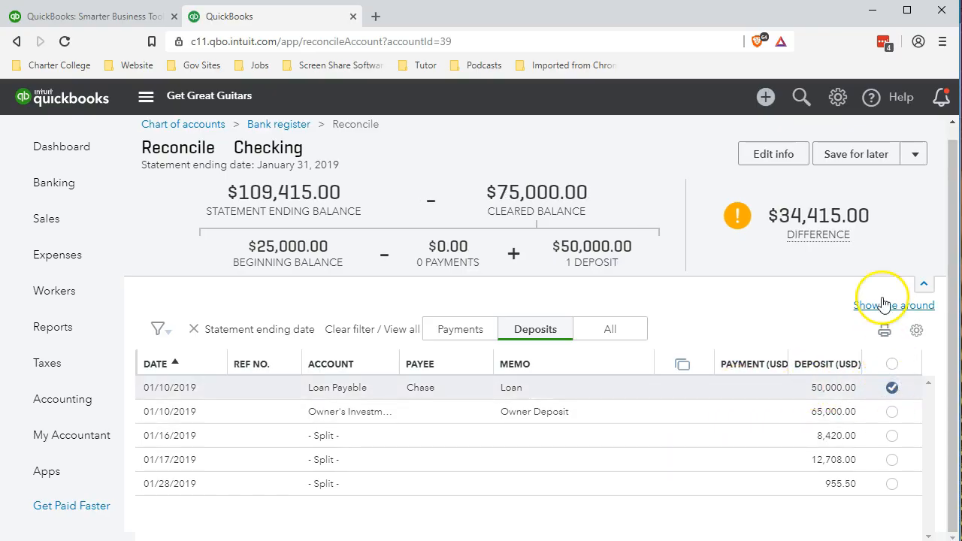
mouse_move(857, 220)
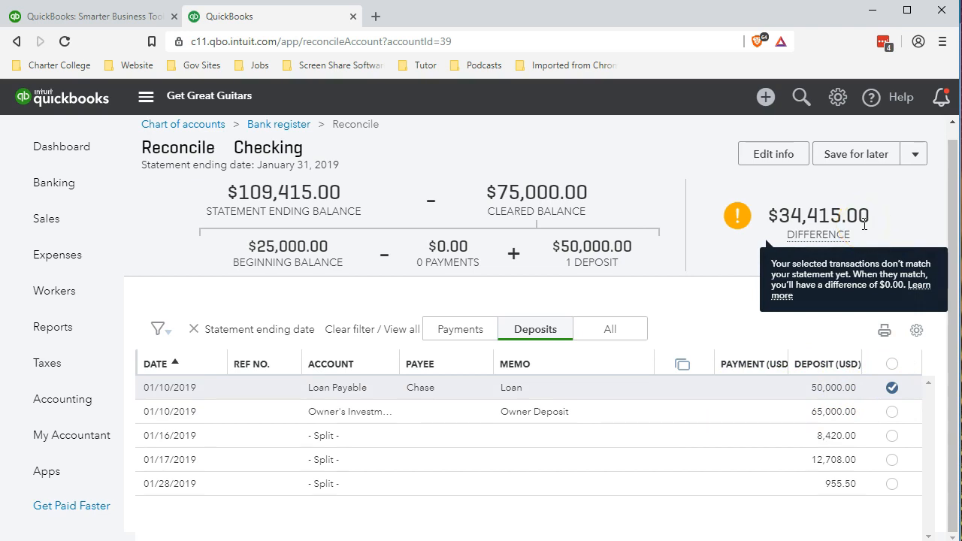
left_click(869, 226)
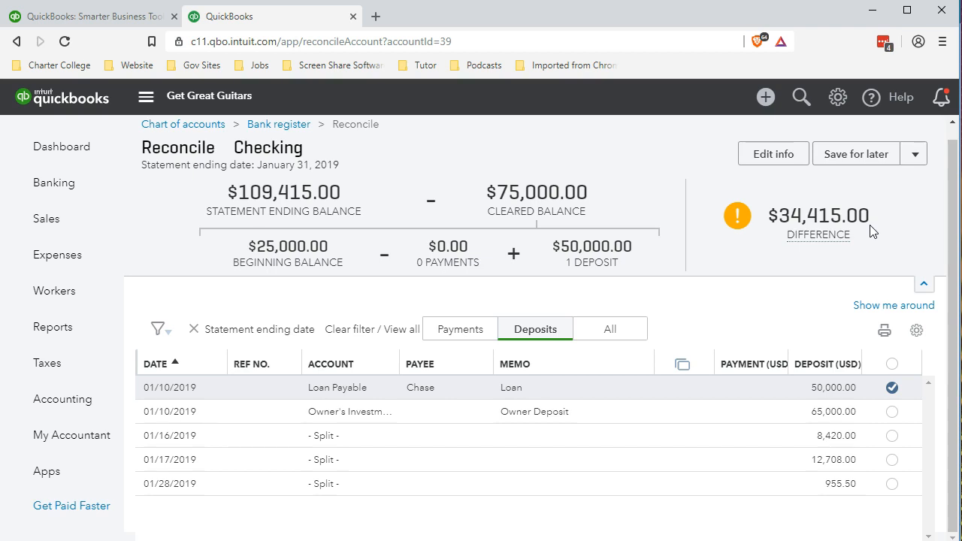
key("alt+Tab")
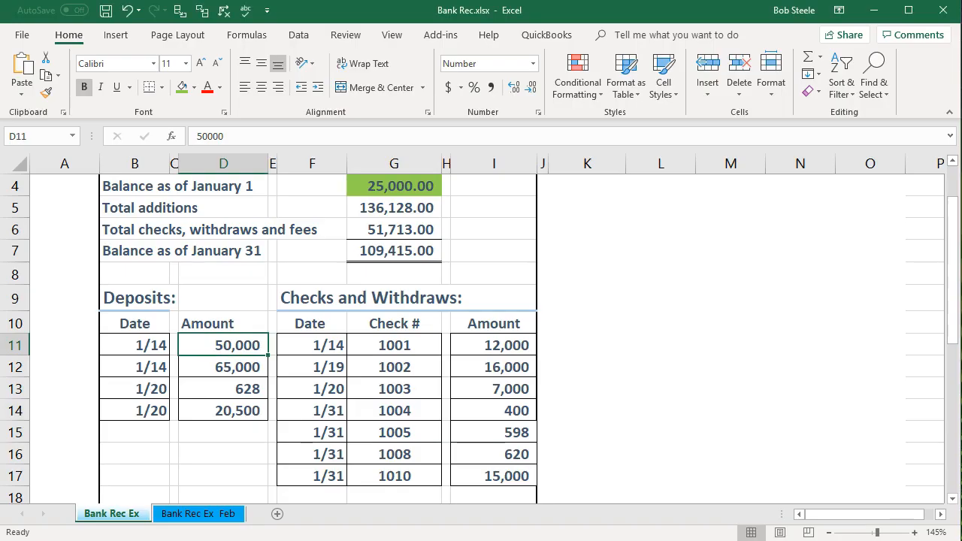
- Shade the 50,000 deposit in D11 green as matched
right_click(245, 346)
left_click(309, 389)
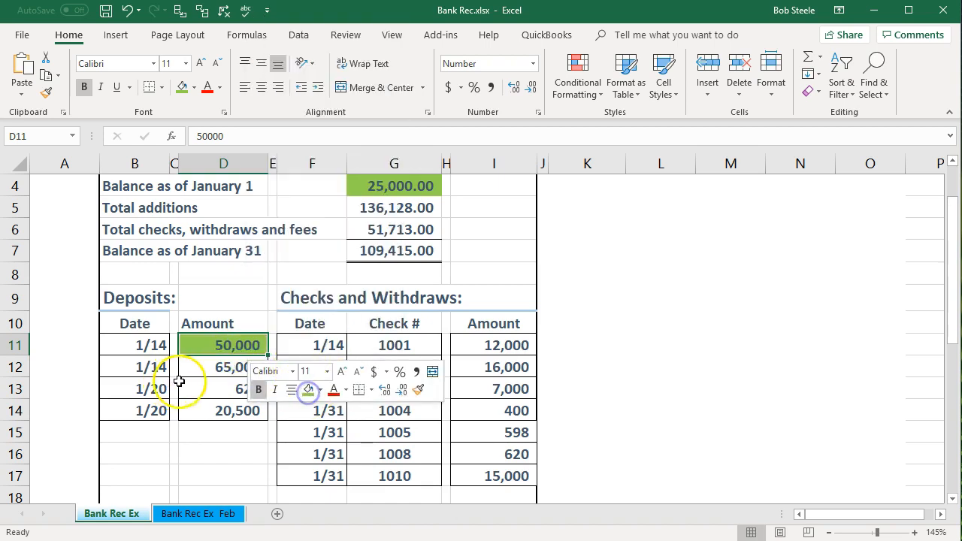
left_click(247, 367)
key("alt+Tab")
- Clear the 65,000.00 owner deposit in QuickBooks, making the difference -30,585.00
left_click(827, 413)
left_click(792, 303)
left_click(892, 412)
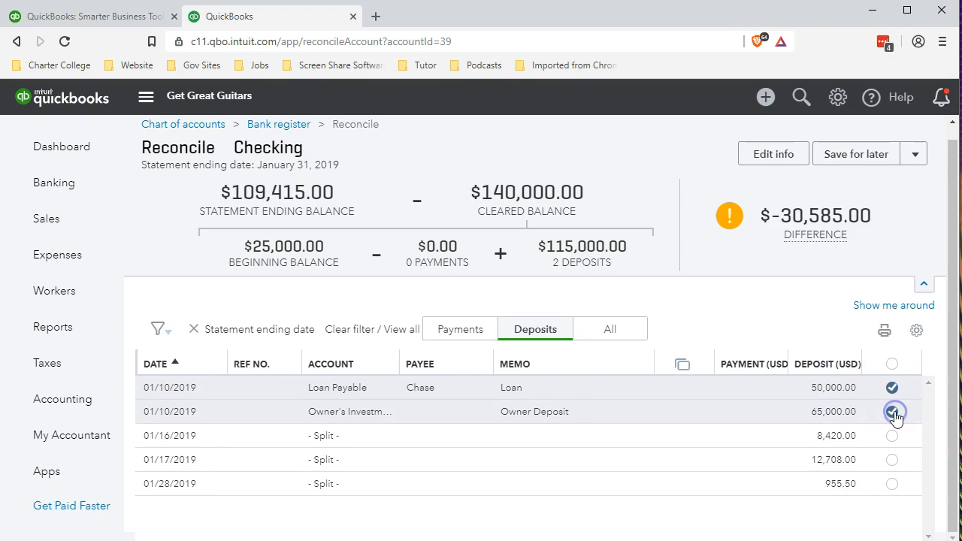
key("alt+Tab")
- Shade the 65,000 deposit in D12 green as matched
left_click(247, 364)
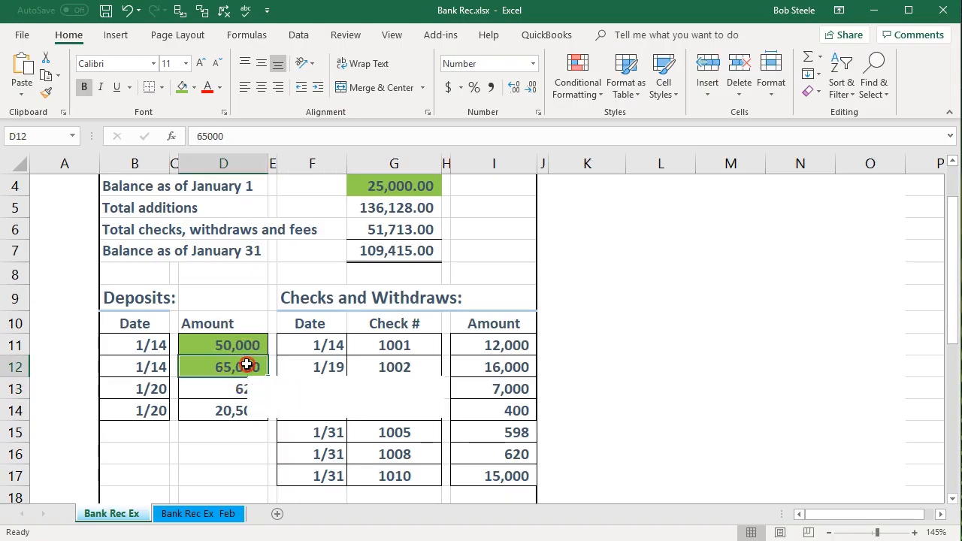
right_click(246, 364)
left_click(304, 405)
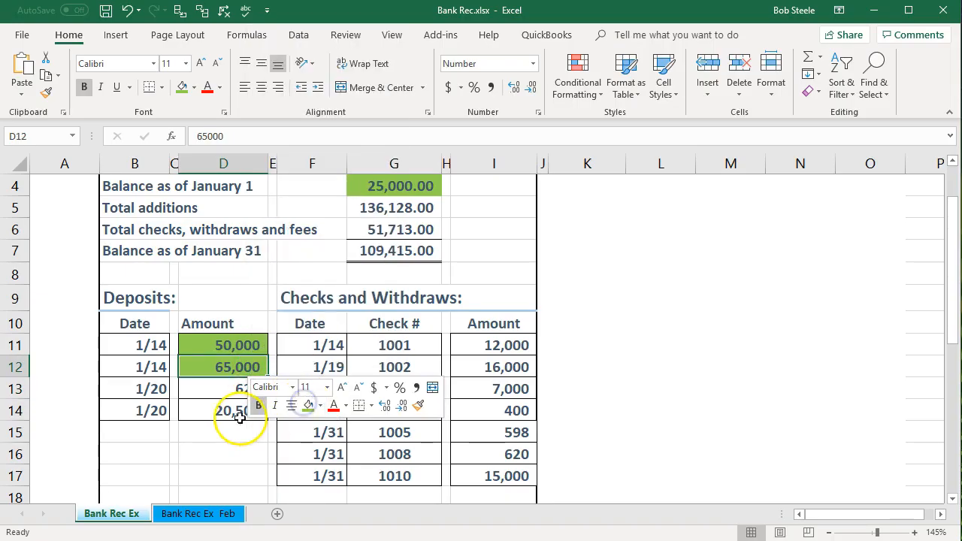
left_click(215, 393)
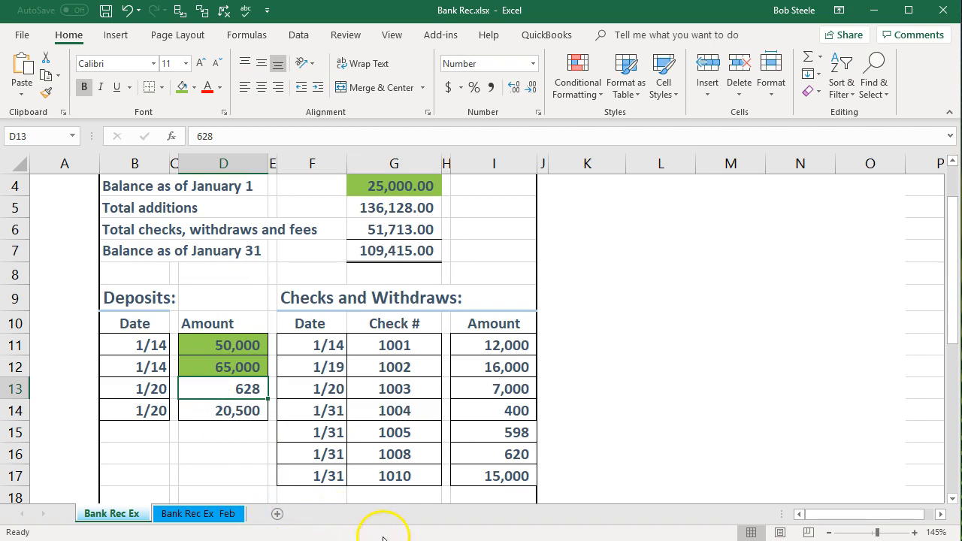
key("alt+Tab")
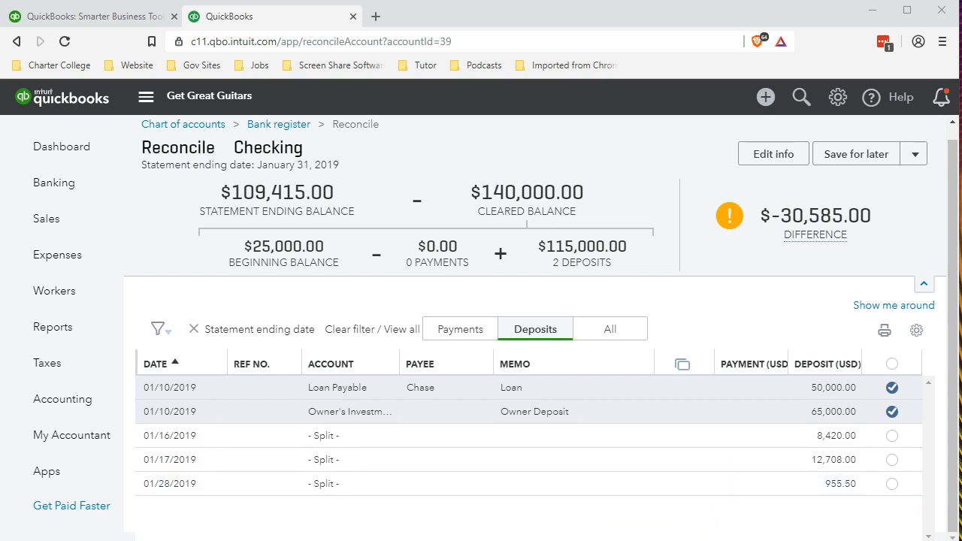
- In Excel, check that the 628 and 20,500 deposits sum to 21,128, then place Calculator beside the sheet
key("alt+Tab")
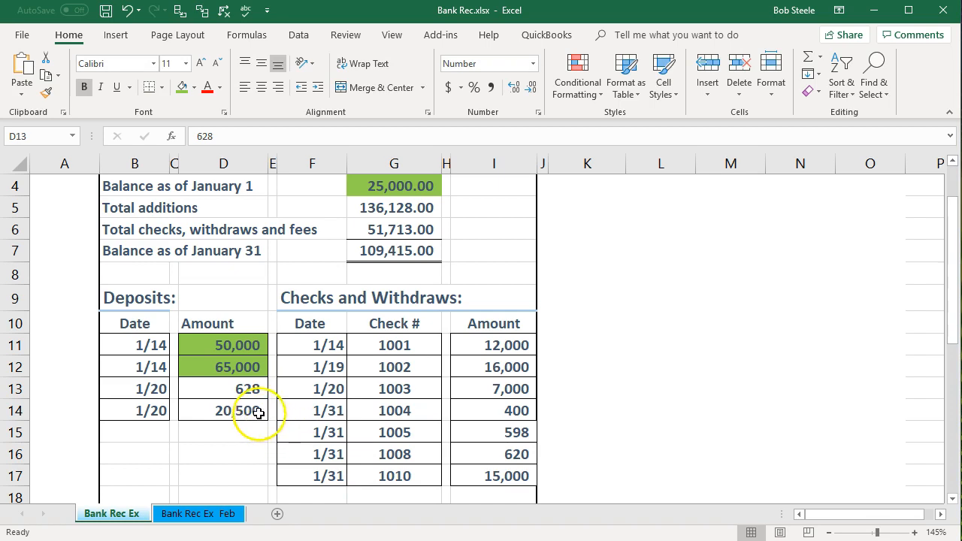
left_click_drag(193, 386, 215, 410)
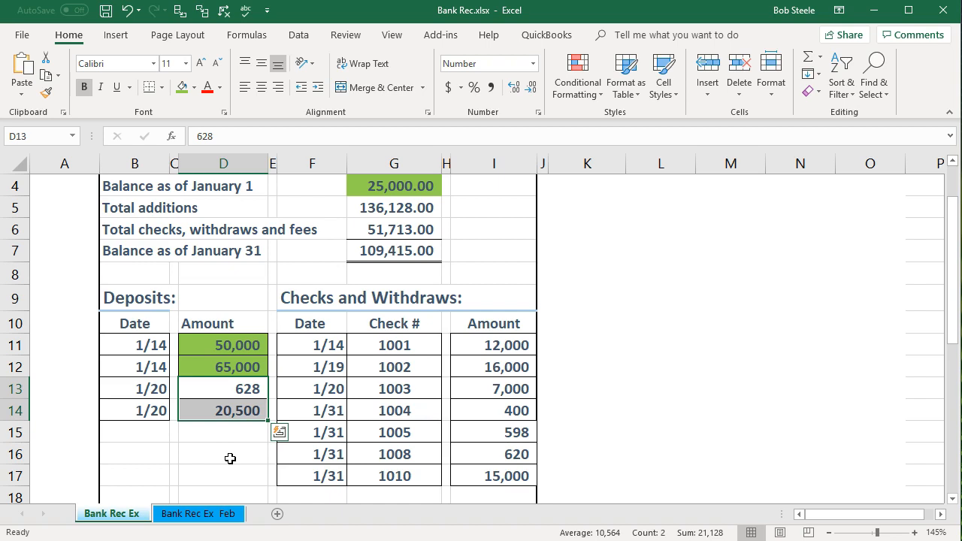
key("alt+Tab")
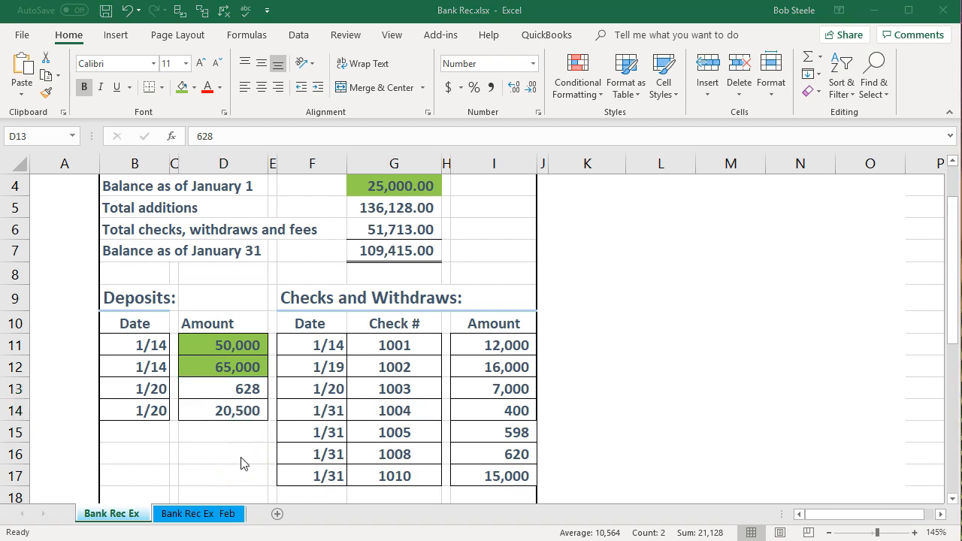
left_click_drag(961, 129, 754, 113)
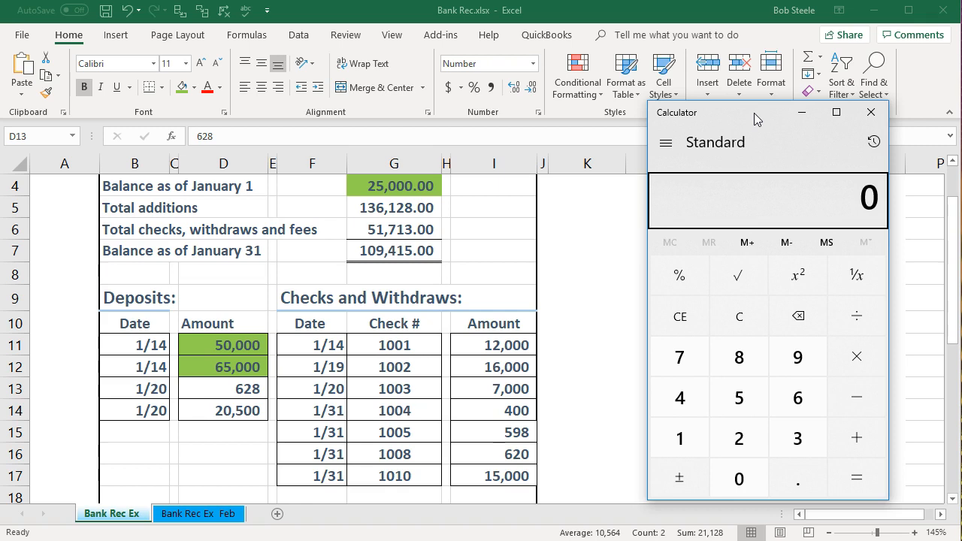
- Clear Calculator and add 628 + 20500 to get 21,128
left_click(752, 317)
type("628+205")
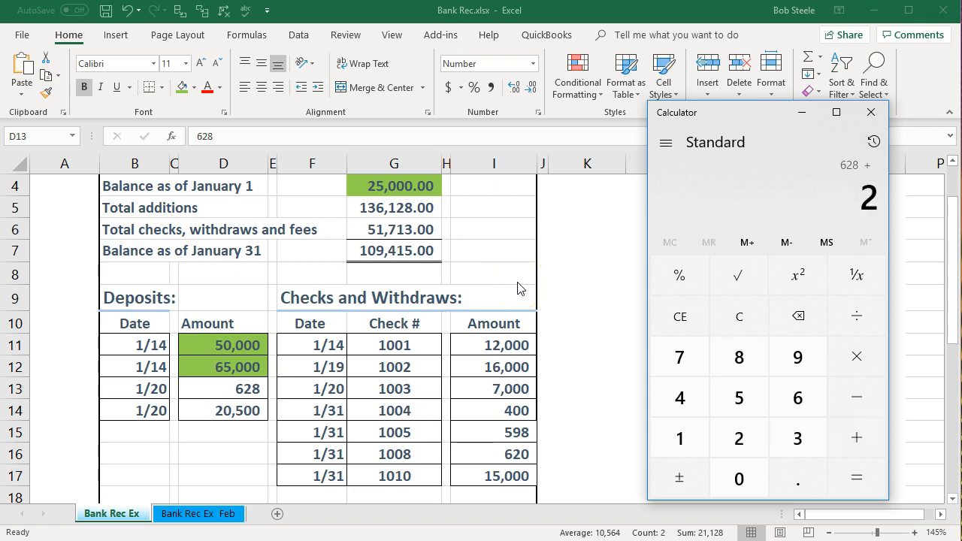
type("00")
key("Return")
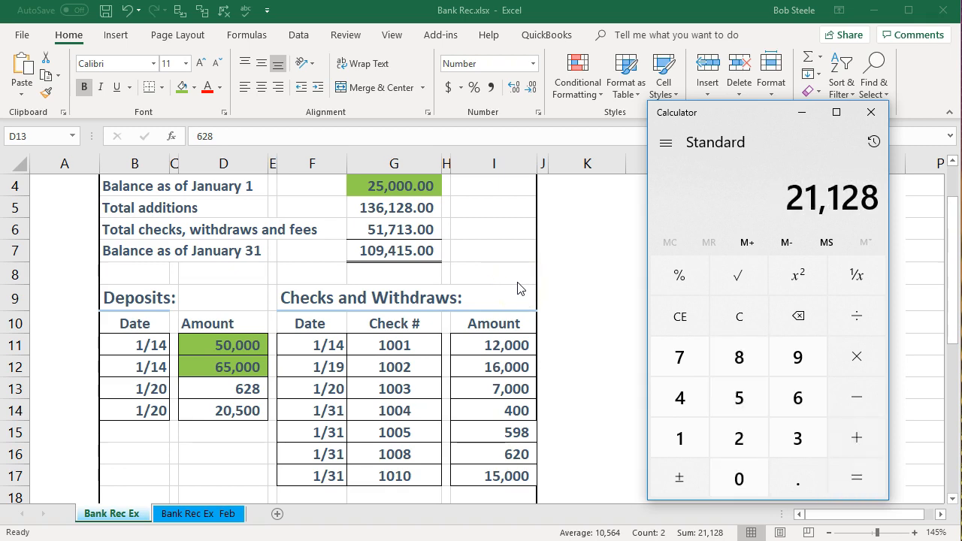
- Add QuickBooks' 8,420 and 12,708 deposits in Calculator, confirming 21,128, then minimize it
left_click(948, 117)
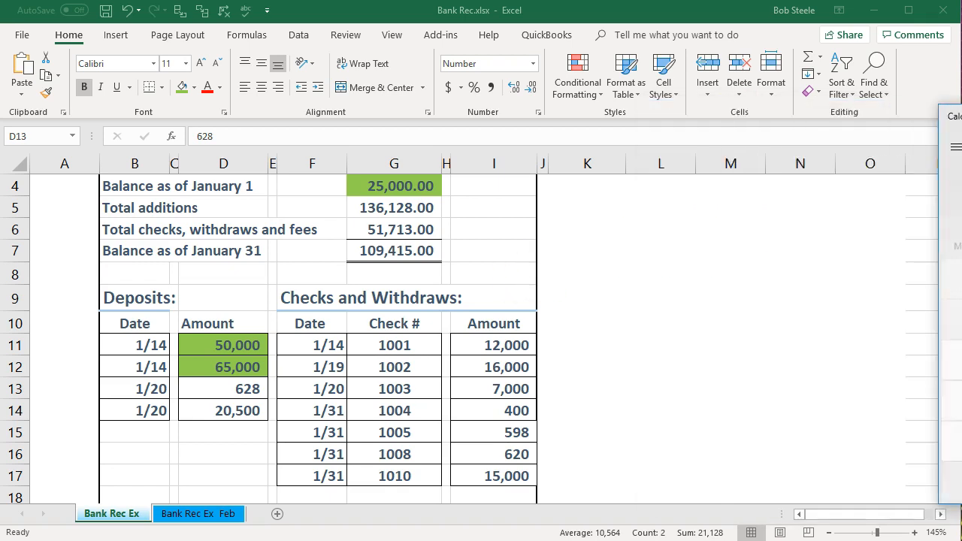
left_click(873, 10)
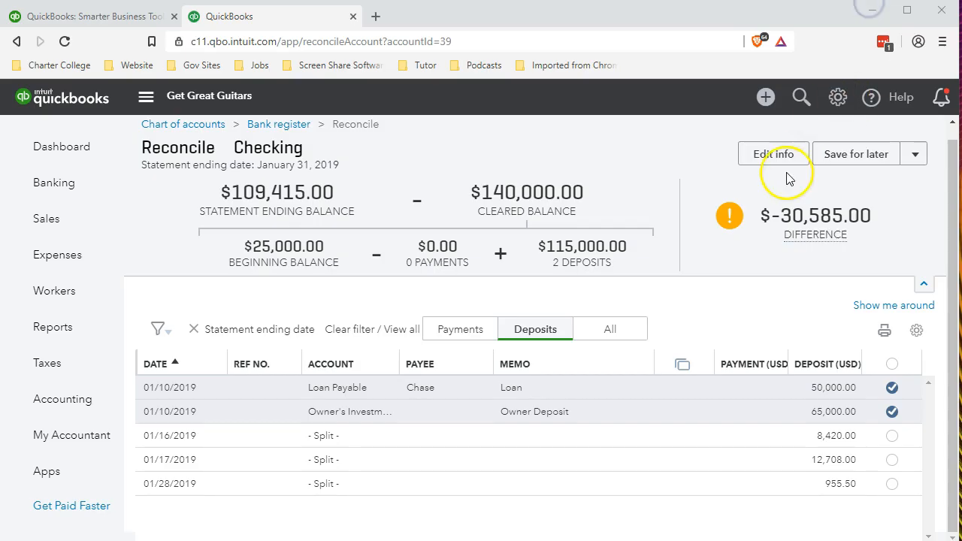
mouse_move(911, 285)
key("alt+Tab")
left_click_drag(818, 108, 576, 129)
left_click(560, 335)
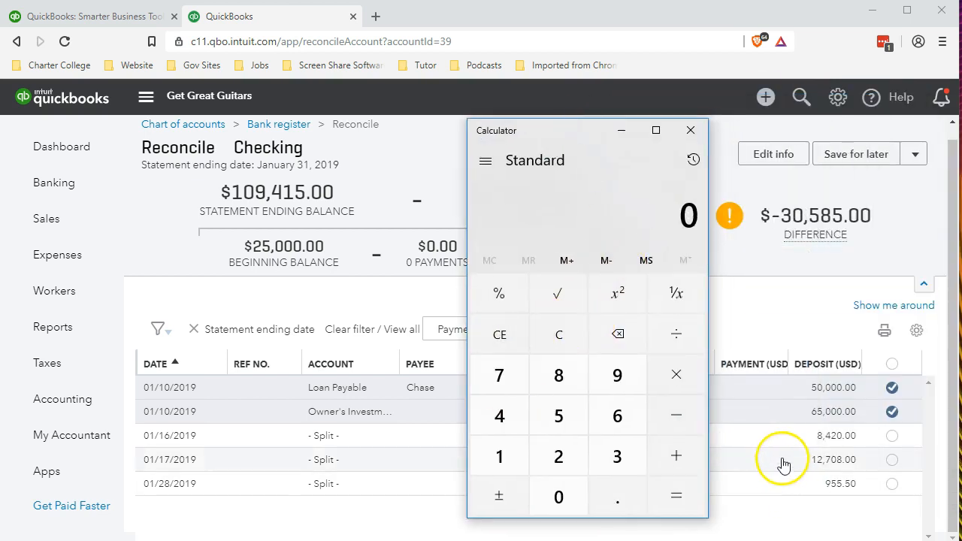
type("8420+")
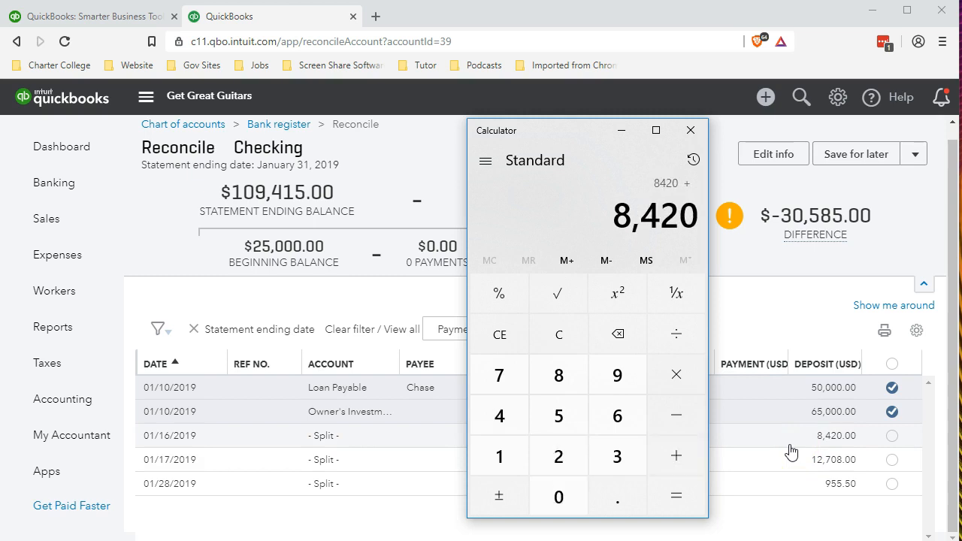
type("12708=")
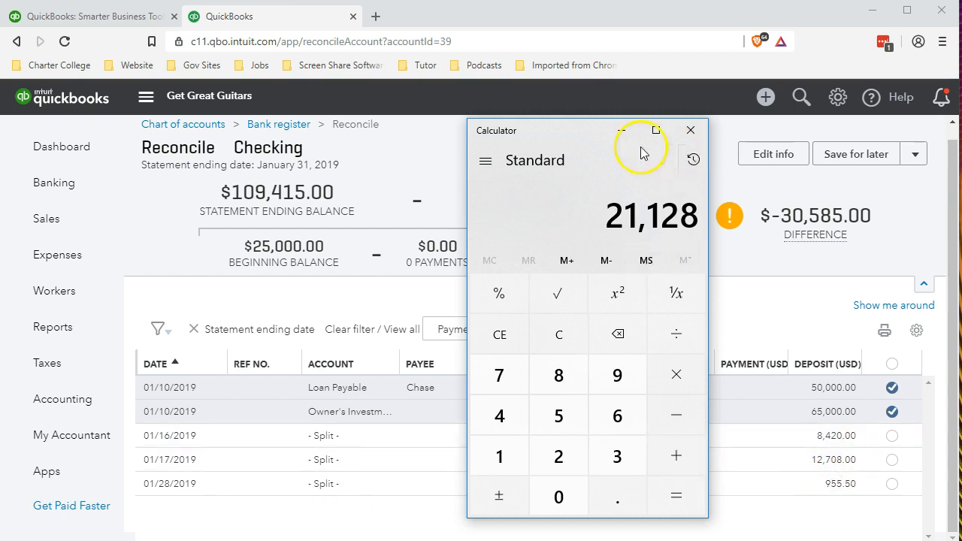
left_click(622, 130)
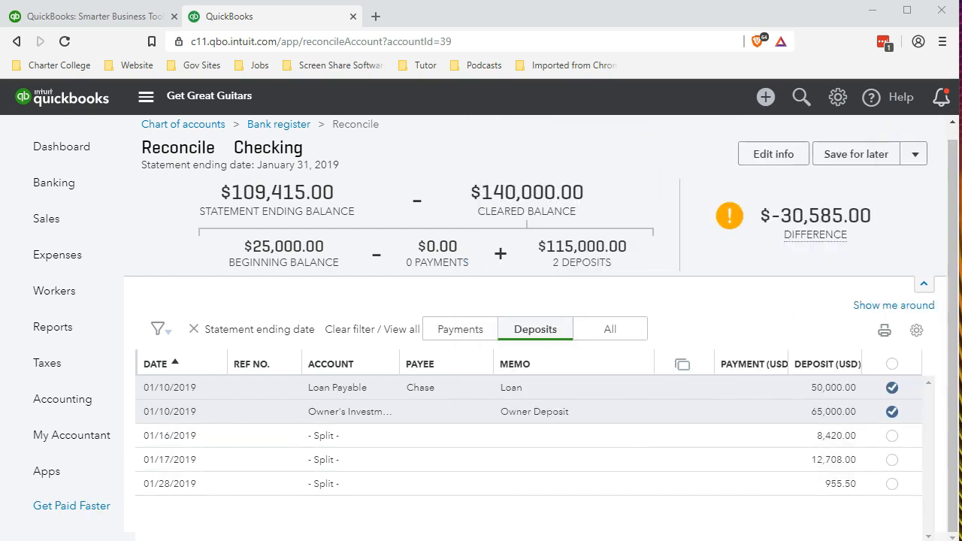
- Clear the 01/16 8,420.00 and 01/17 12,708.00 deposits in the reconcile list
left_click(891, 437)
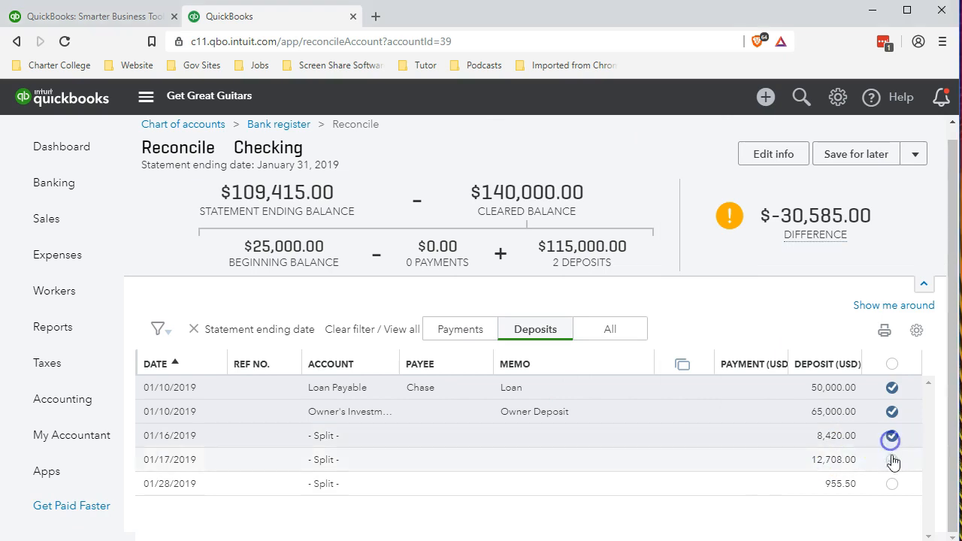
left_click(892, 463)
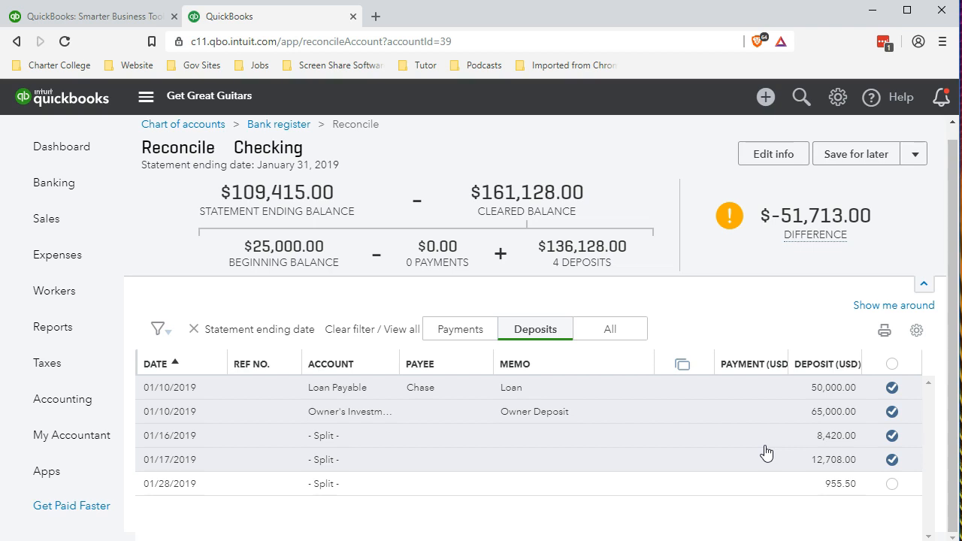
left_click(280, 517)
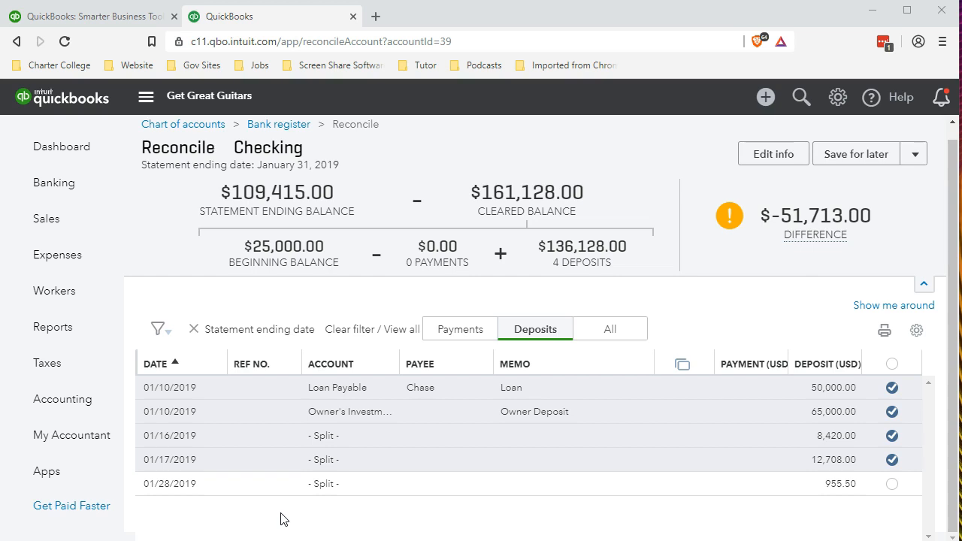
- Show the Payments list of transactions waiting to be reconciled
left_click(466, 336)
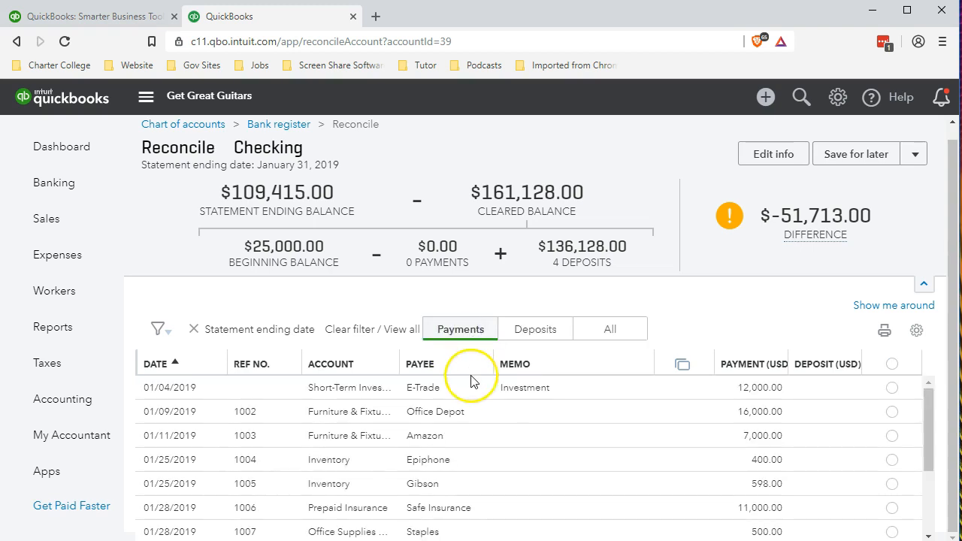
scroll(386, 436, "down", 1)
scroll(393, 438, "up", 1)
key("alt+Tab")
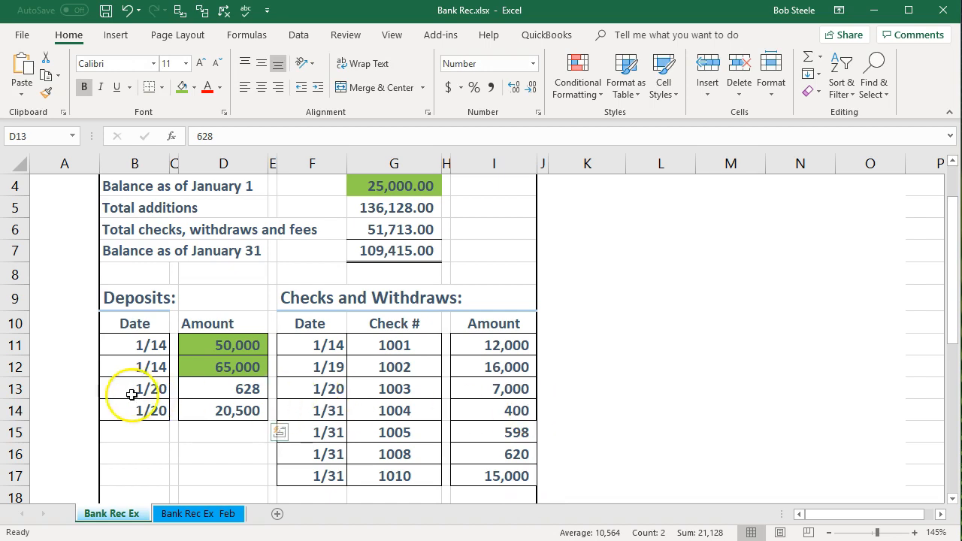
left_click_drag(182, 393, 203, 410)
right_click(203, 411)
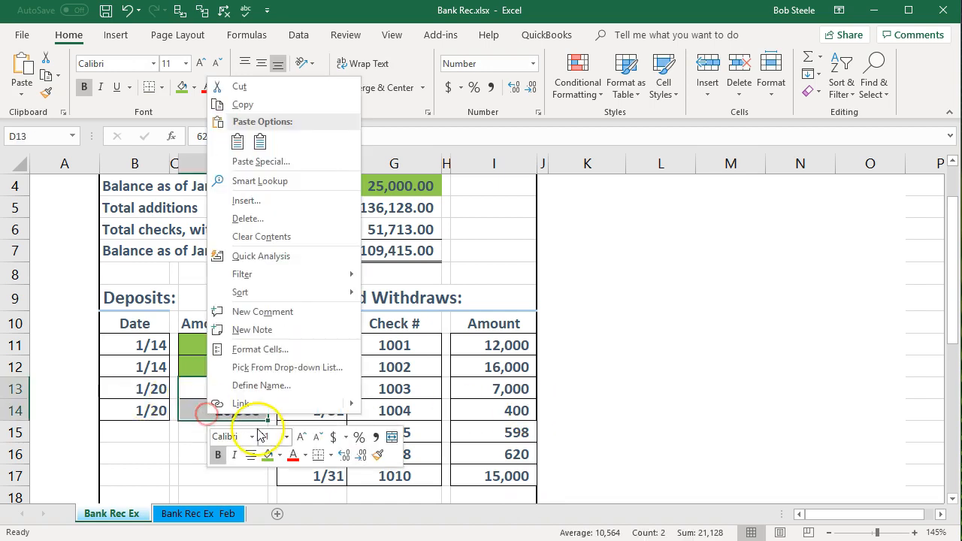
left_click(266, 454)
left_click(430, 362)
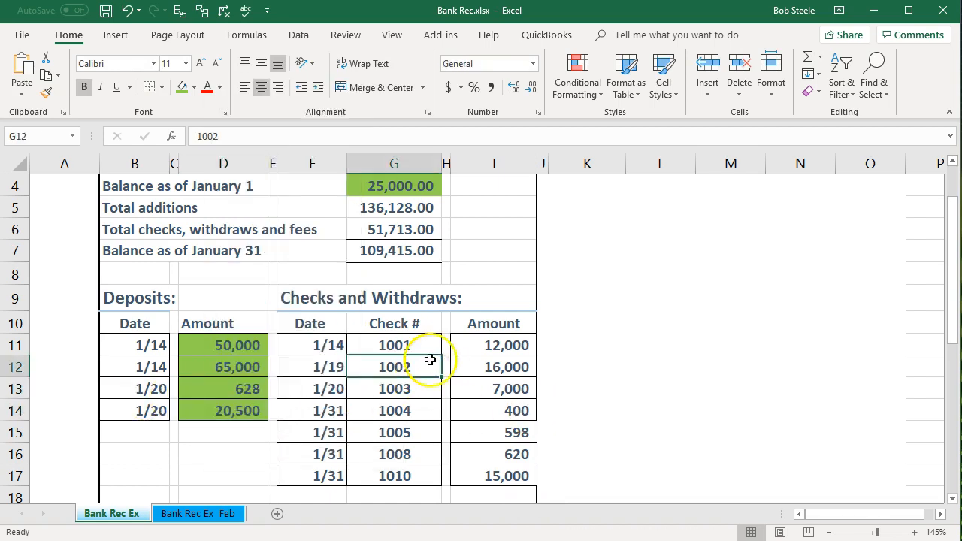
left_click(423, 342)
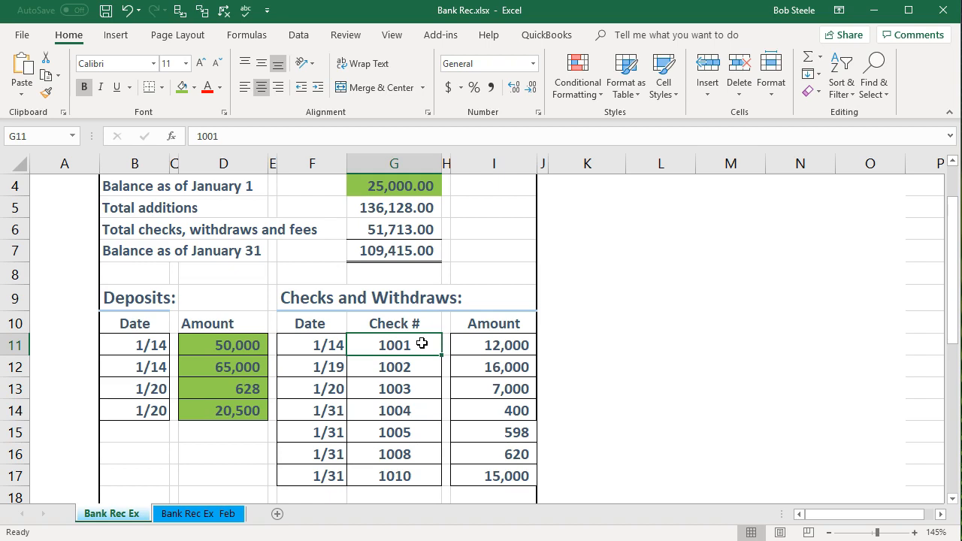
left_click(332, 345)
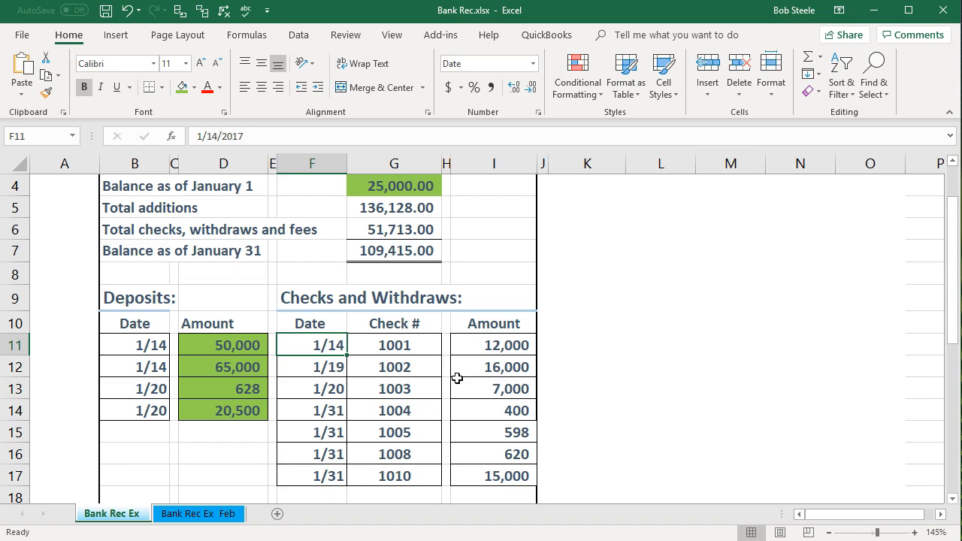
left_click(371, 349)
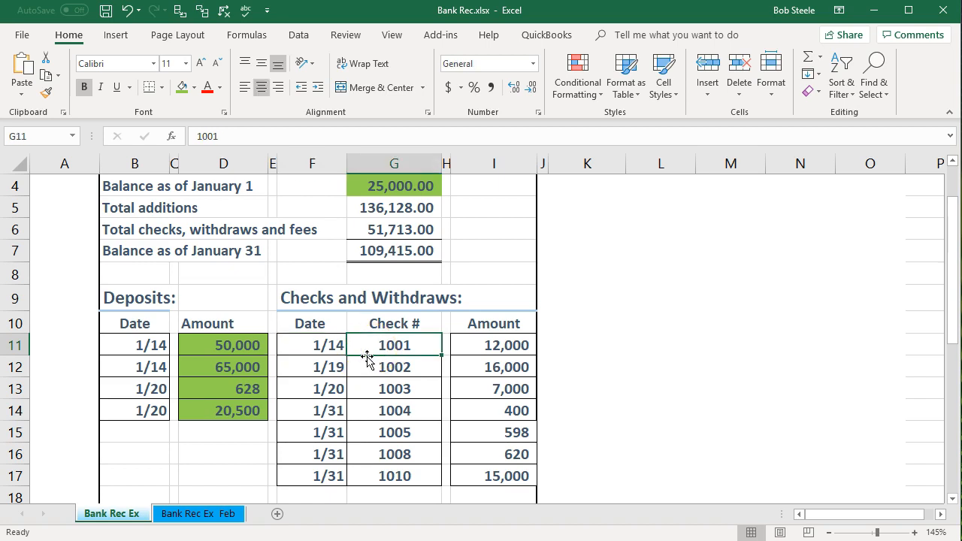
left_click(463, 351)
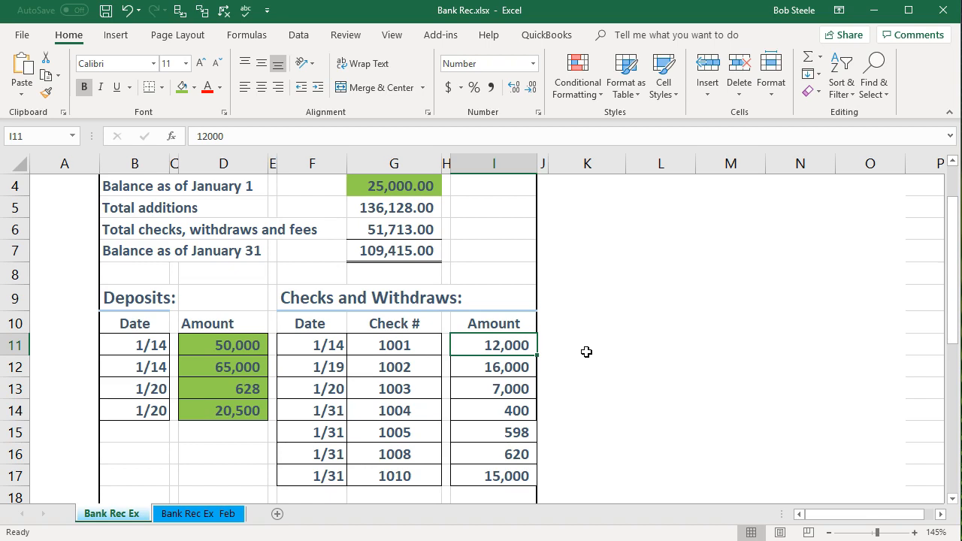
left_click(418, 352)
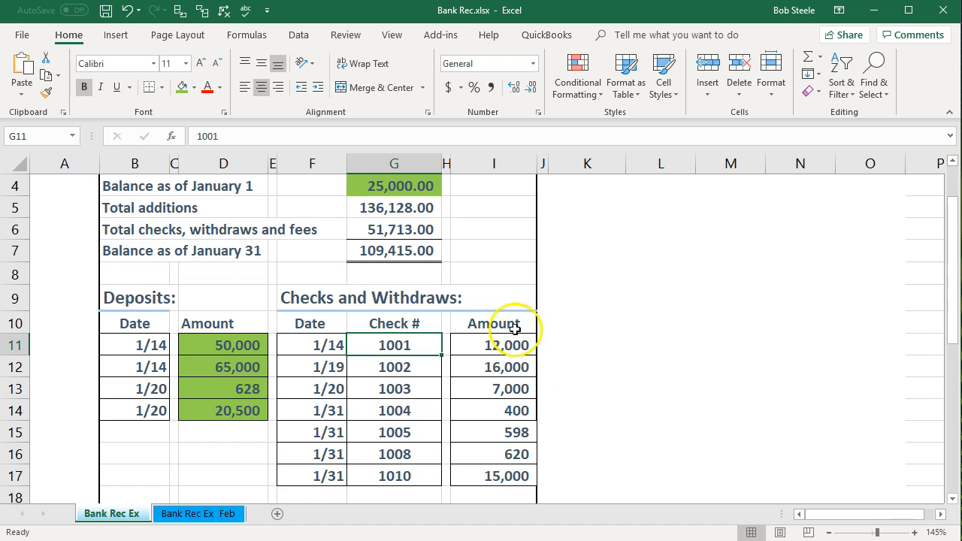
left_click(399, 202)
- Shade the Total additions total green and clear the 12,000 E-Trade payment
right_click(404, 207)
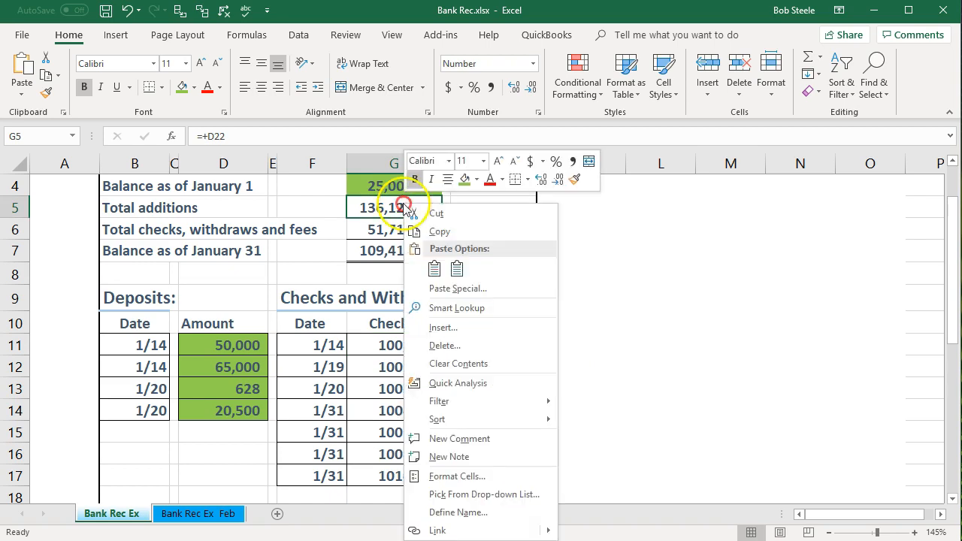
left_click(463, 179)
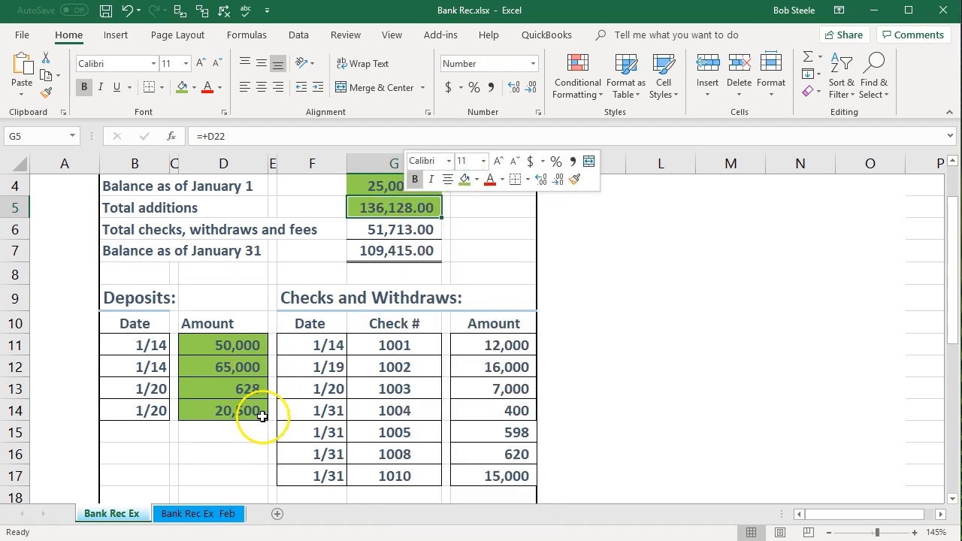
left_click(504, 348)
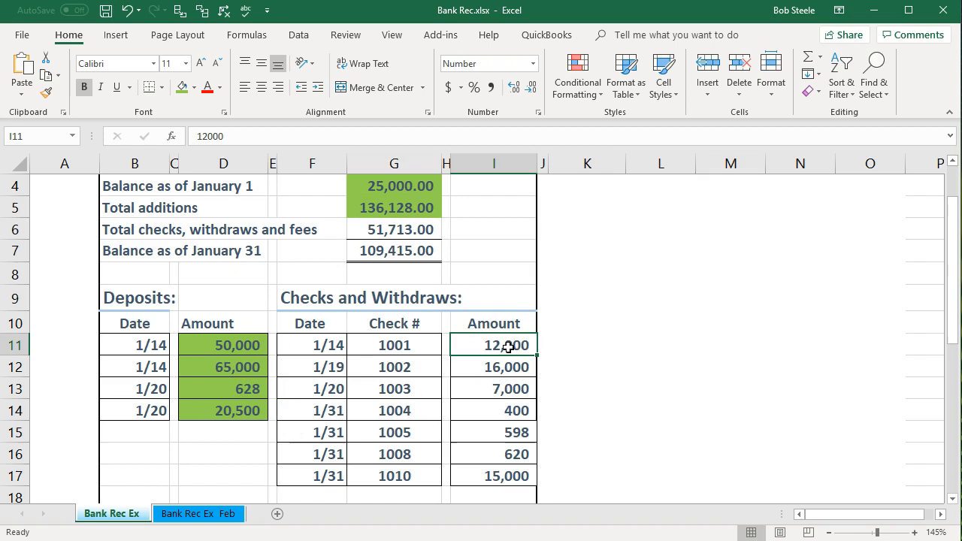
left_click(427, 350)
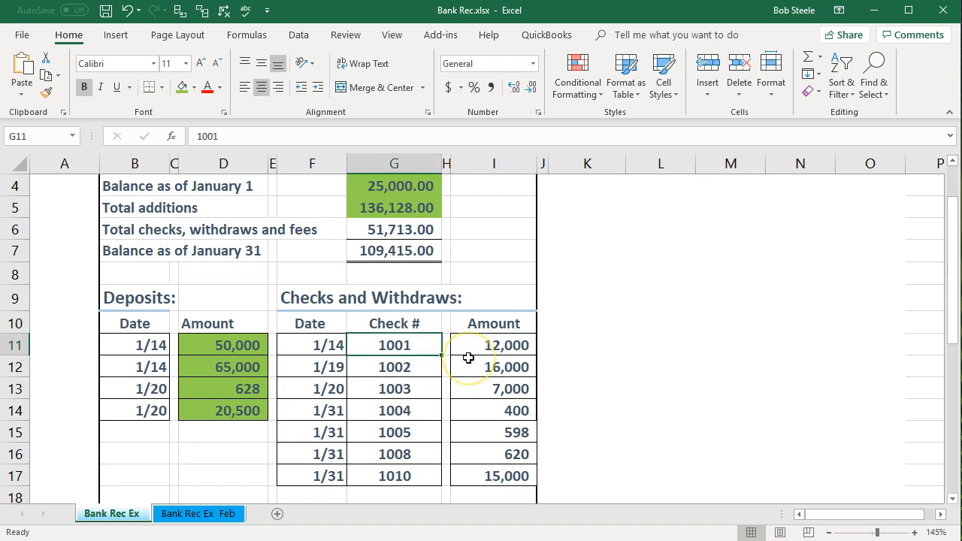
left_click(478, 351)
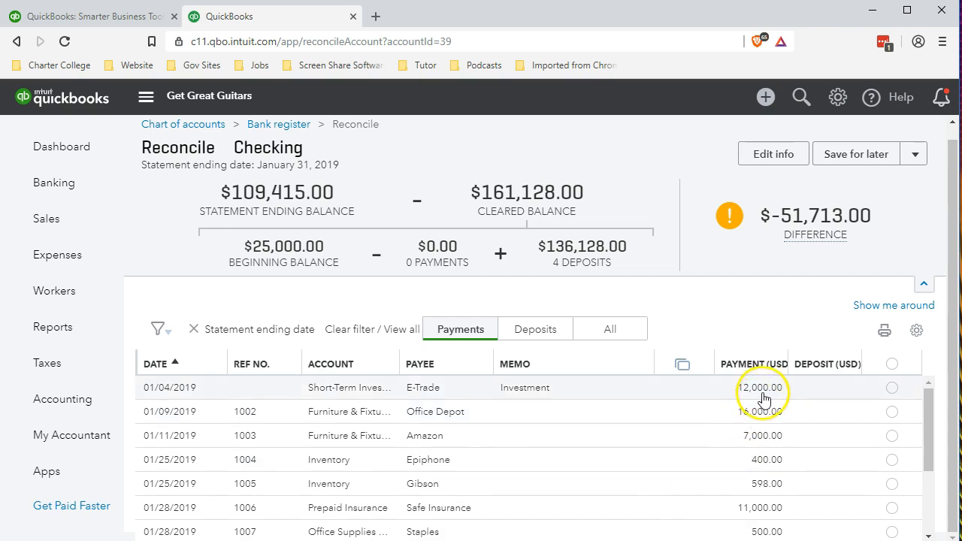
left_click(891, 388)
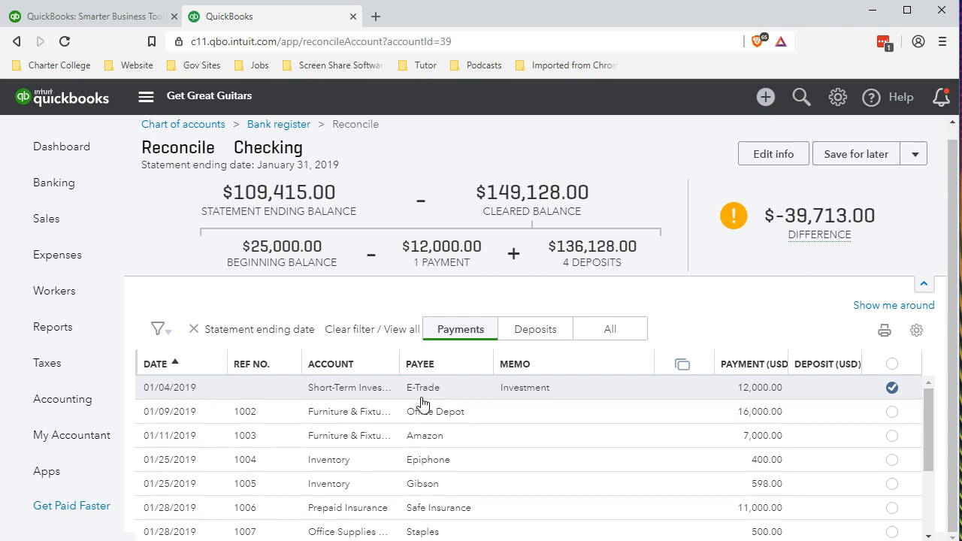
- Shade the matching 12,000 amount green in the Bank Rec sheet
key("alt+Tab")
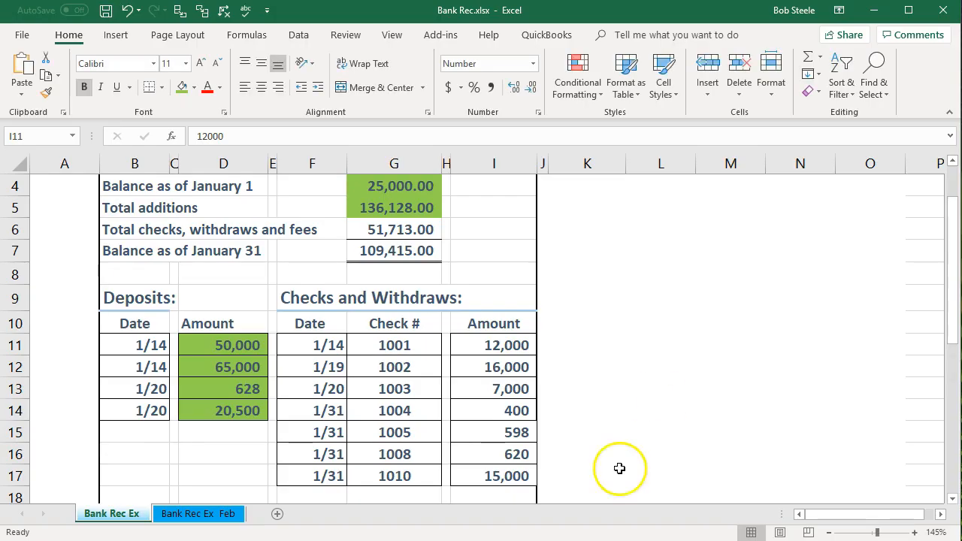
right_click(523, 339)
left_click(570, 385)
left_click(496, 380)
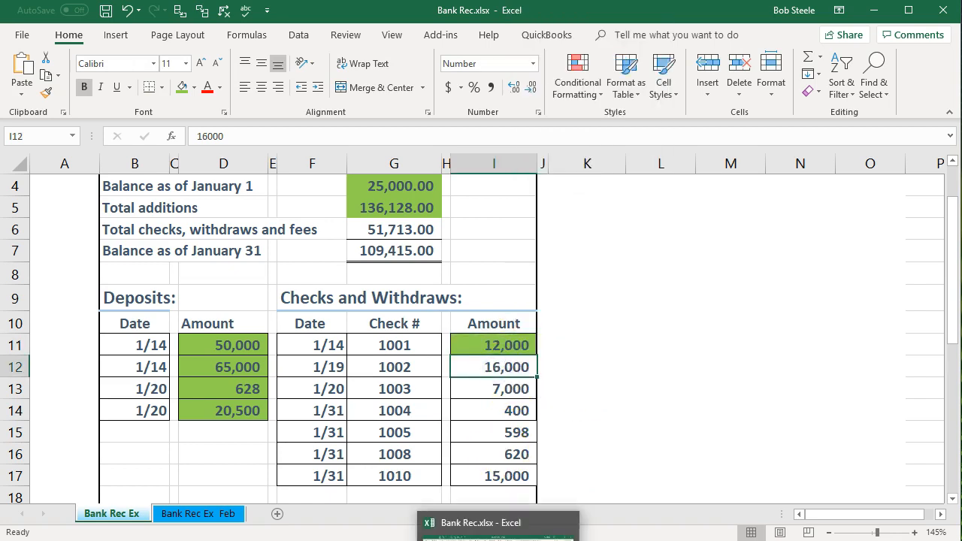
- Clear the 16,000 Office Depot payment and shade its amount green in Excel
key("alt+Tab")
left_click(891, 412)
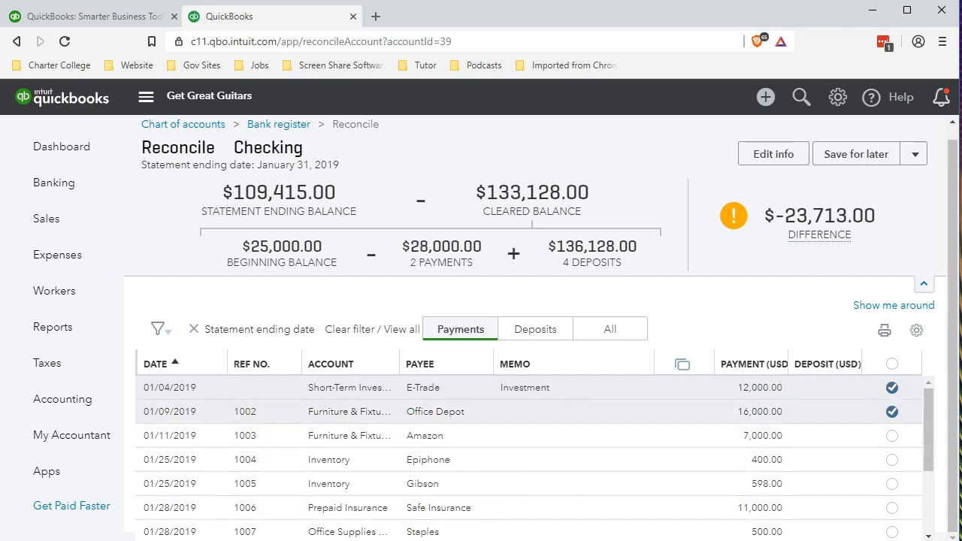
key("alt+Tab")
right_click(500, 370)
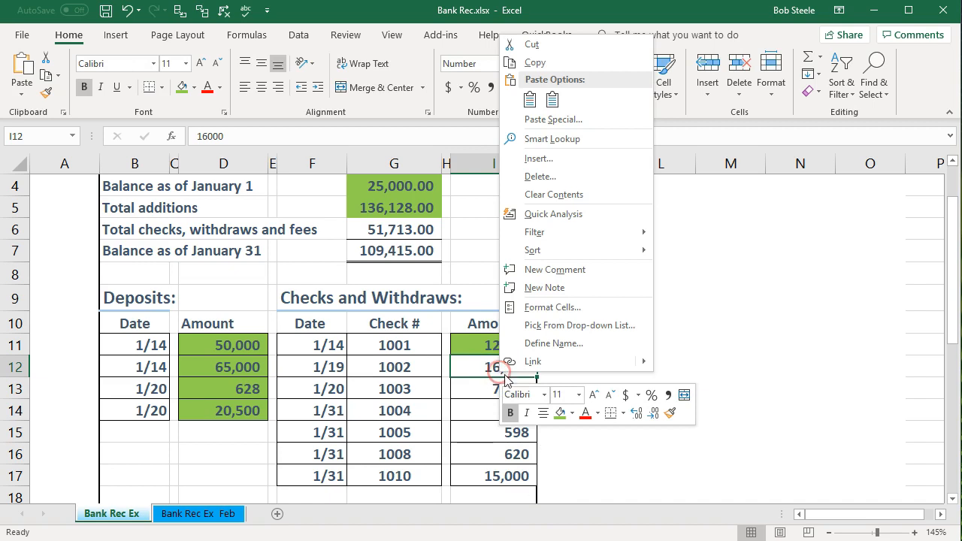
left_click(560, 412)
left_click(459, 395)
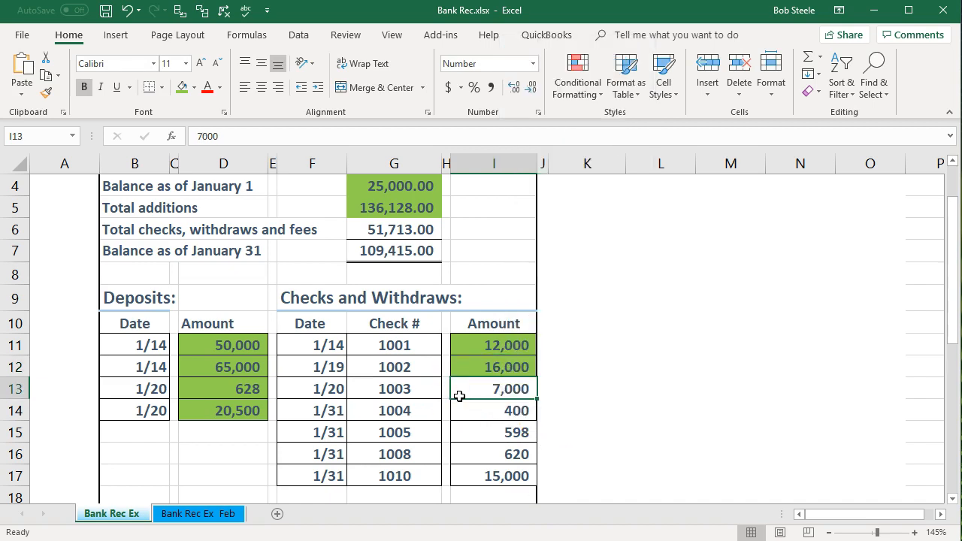
key("alt+Tab")
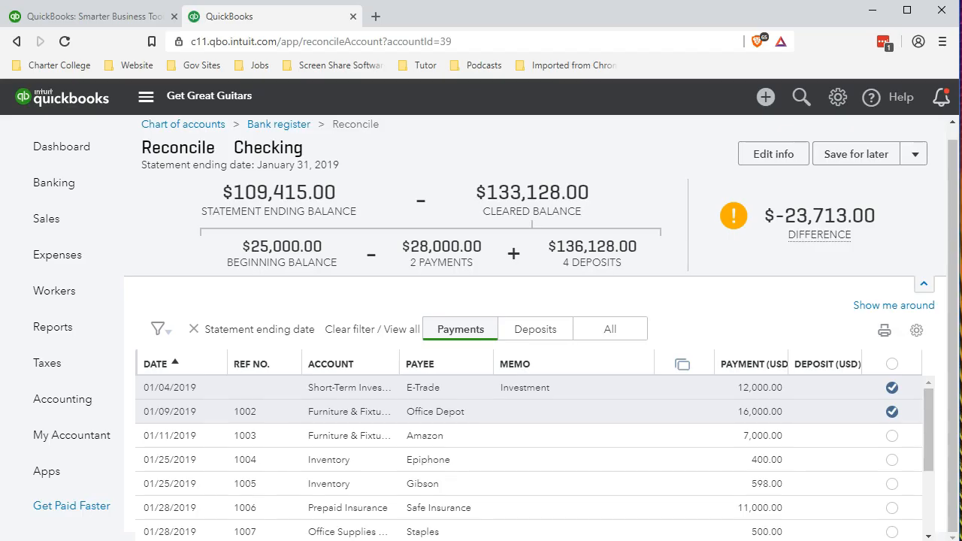
- Clear the 7,000 Amazon payment and shade its amount green in Excel
left_click(892, 435)
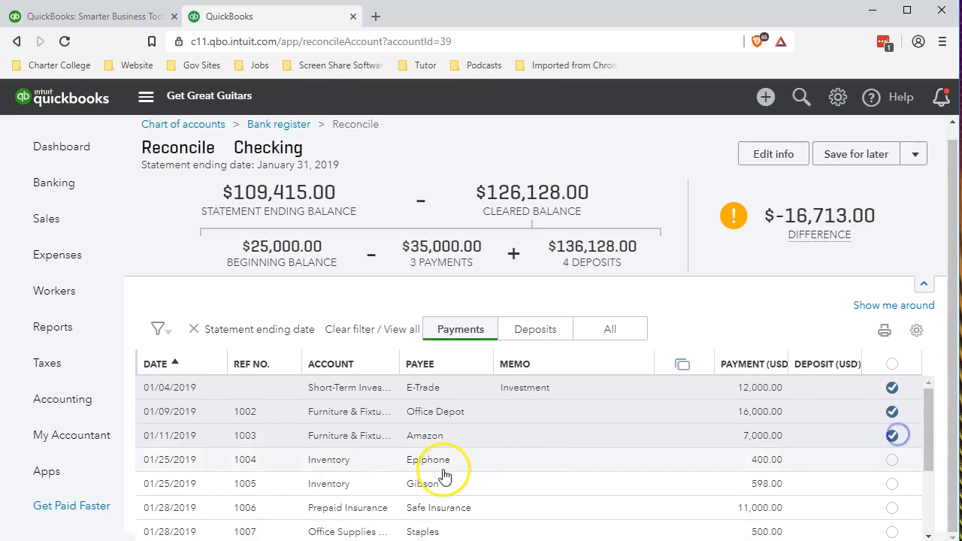
key("alt+Tab")
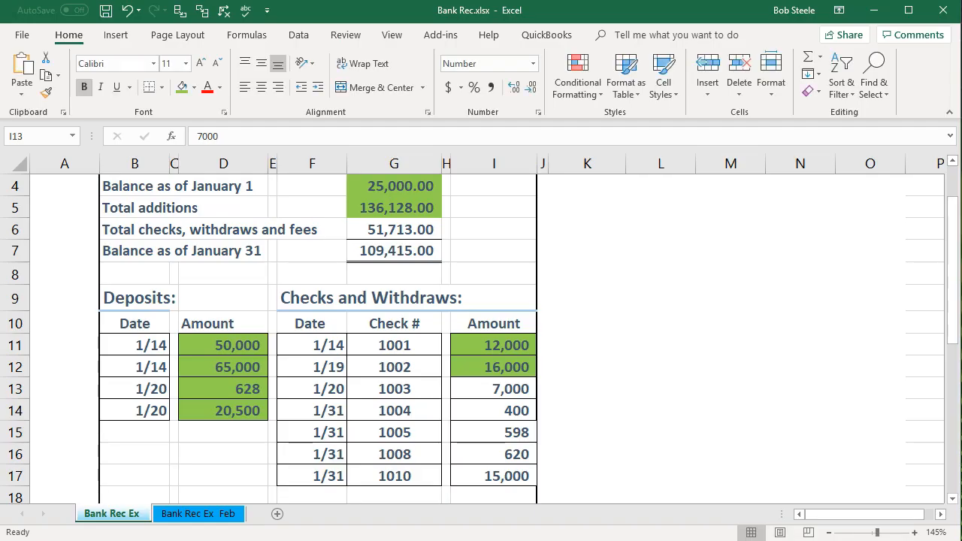
right_click(493, 389)
left_click(560, 434)
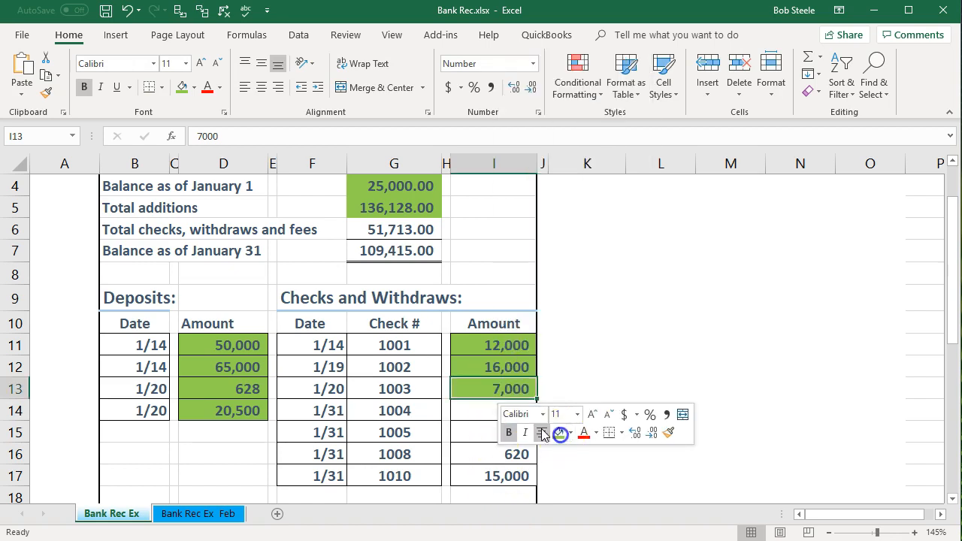
left_click(470, 410)
- Clear the 400 Epiphone payment and shade its amount green in Excel
key("alt+Tab")
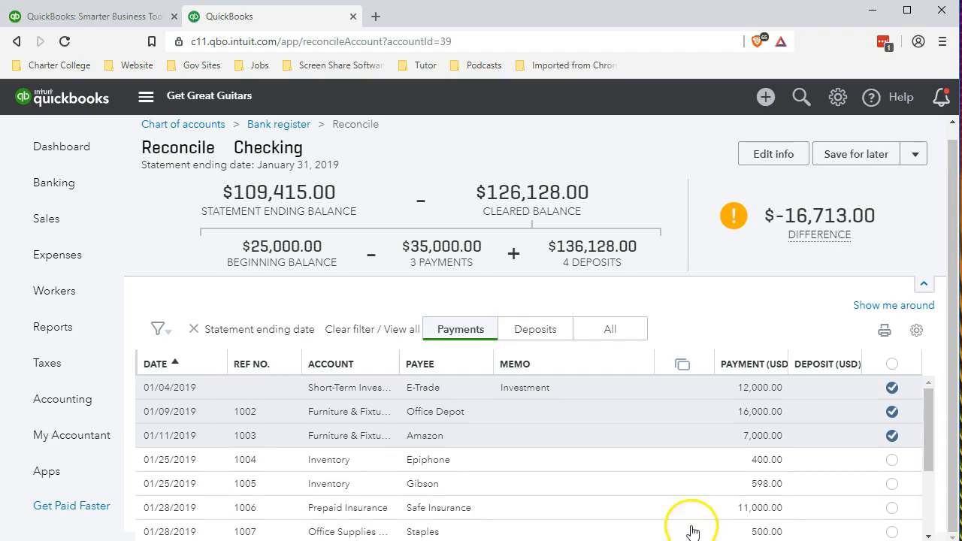
left_click(892, 459)
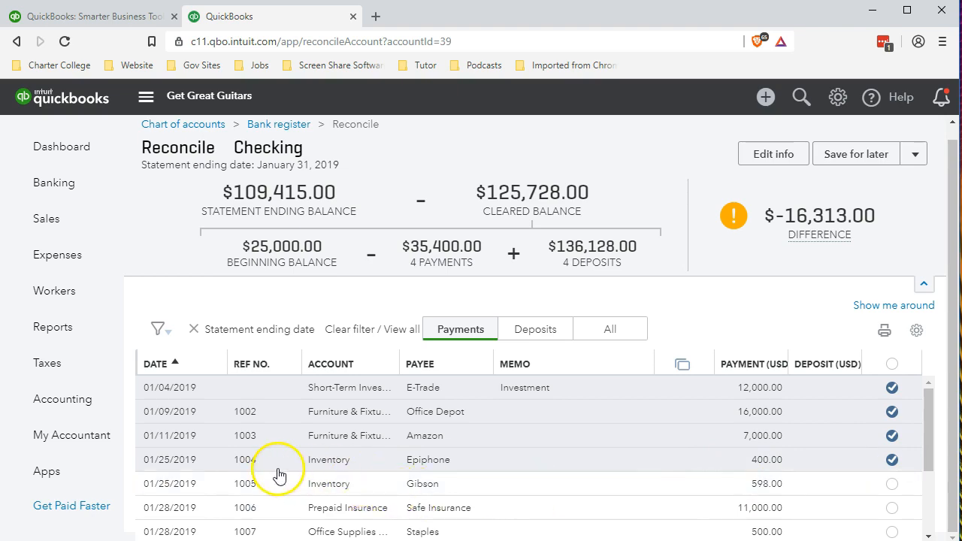
key("alt+Tab")
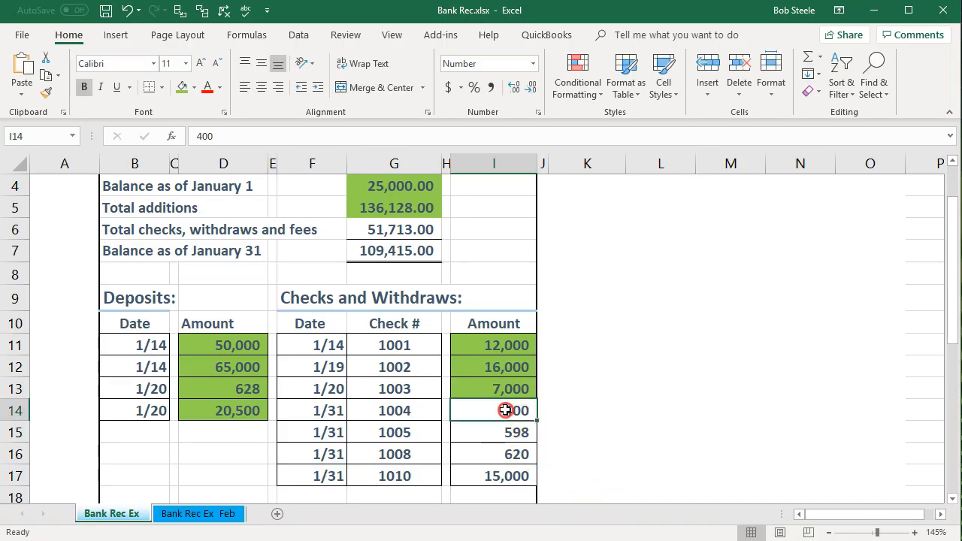
right_click(504, 410)
left_click(563, 453)
left_click(481, 438)
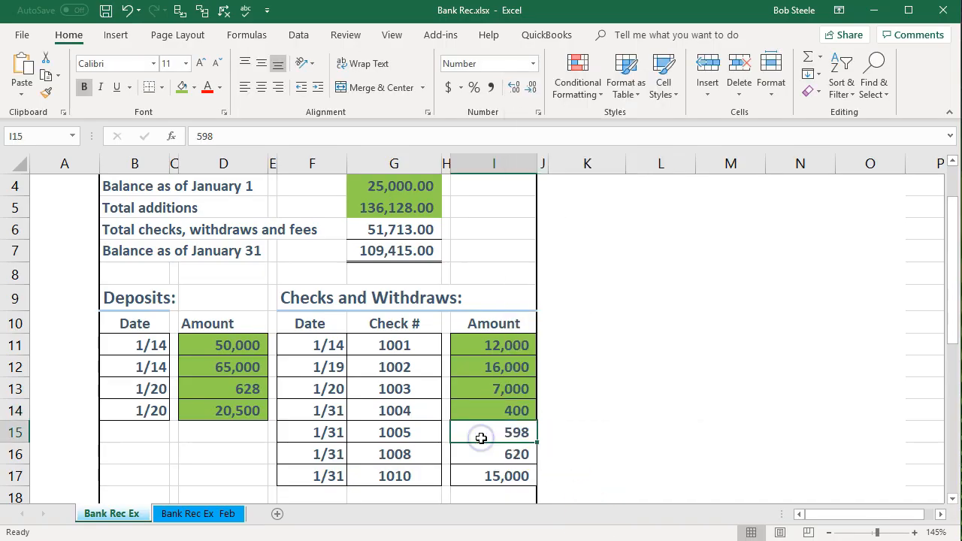
key("alt+Tab")
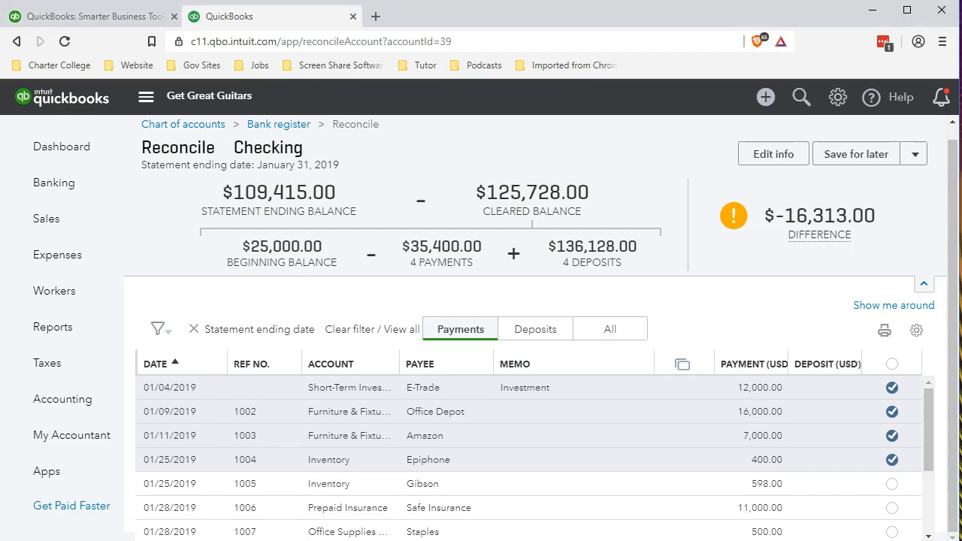
left_click(891, 485)
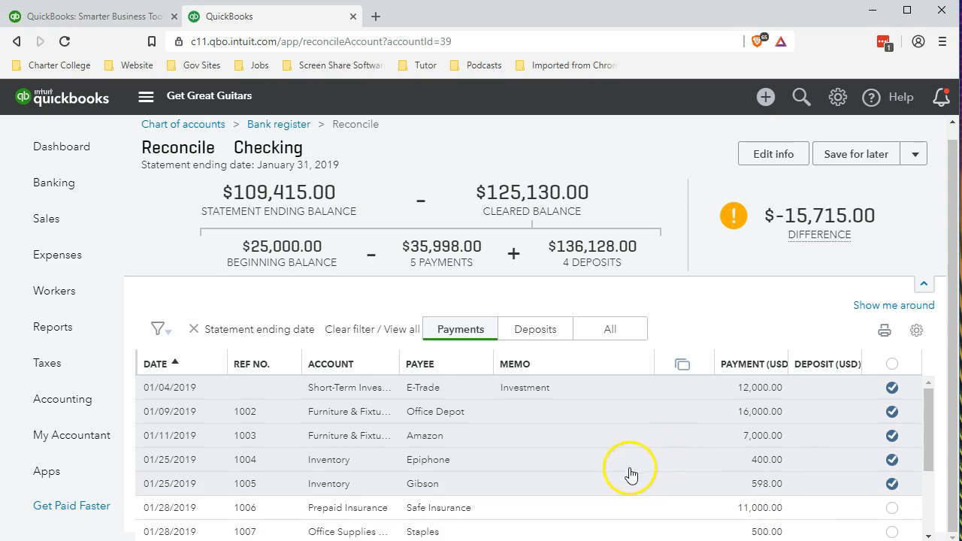
key("alt+Tab")
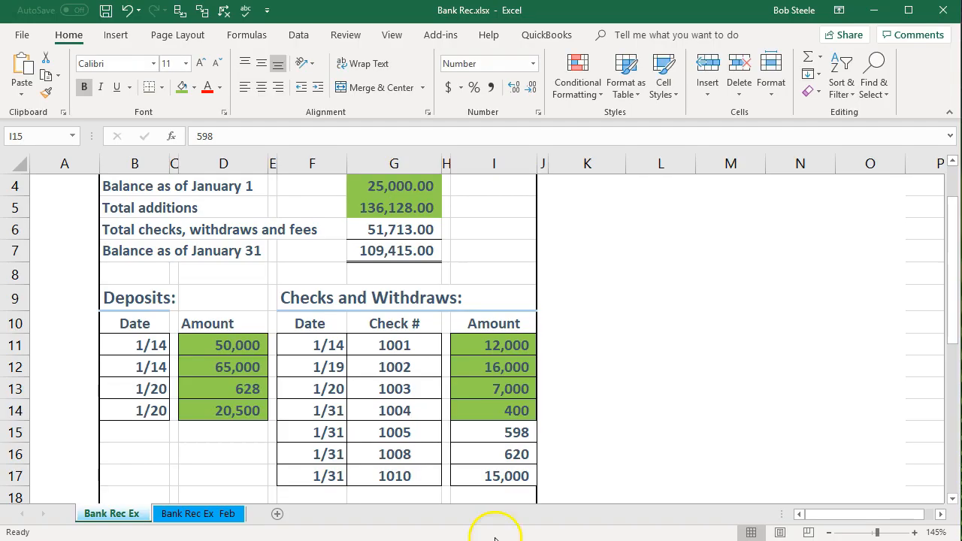
right_click(478, 434)
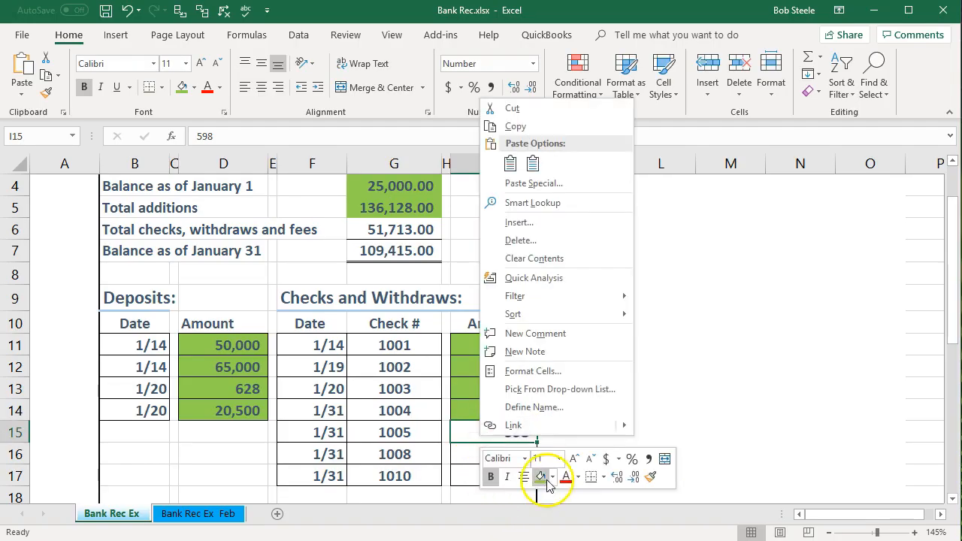
key("Escape")
left_click(411, 456)
left_click(487, 453)
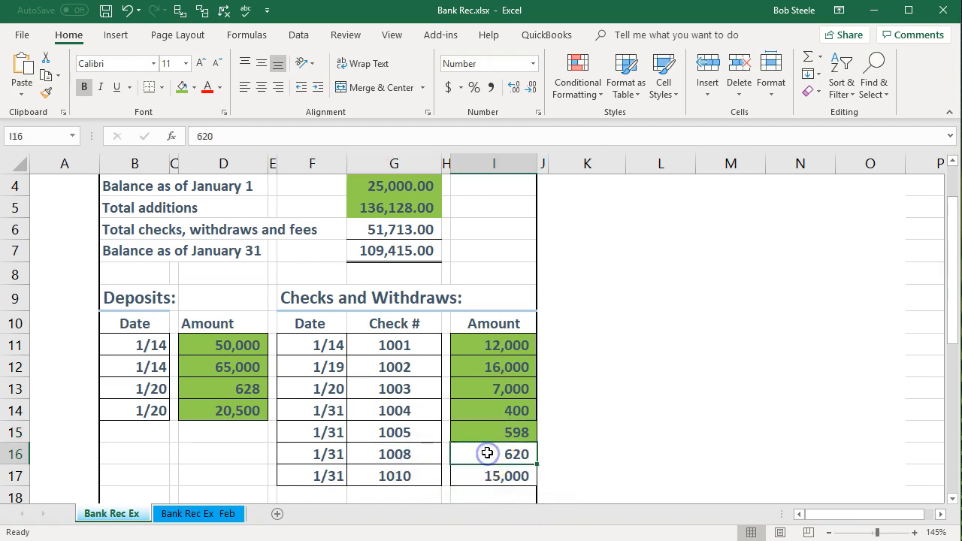
key("alt+Tab")
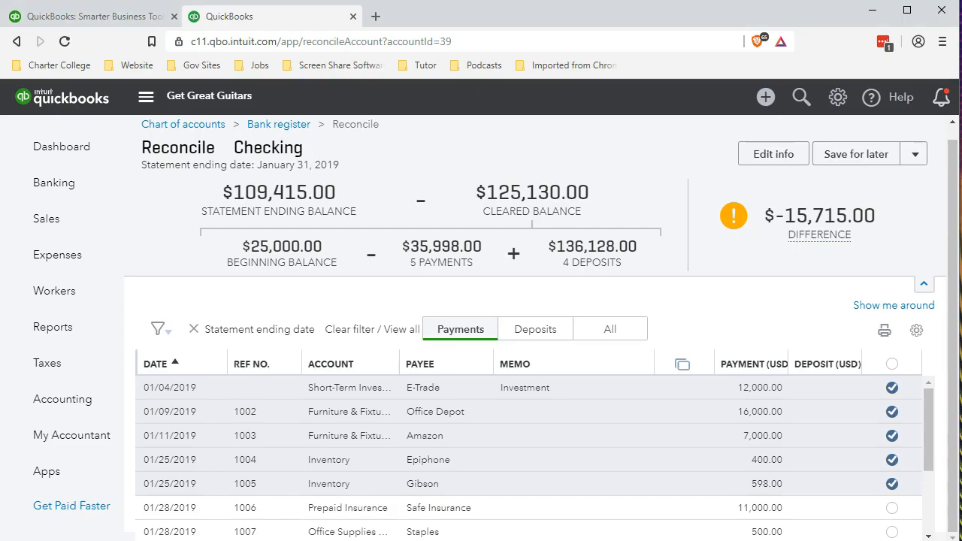
- Clear payment 1008, the 620.00 Edison check, in the reconcile list
scroll(725, 505, "down", 1)
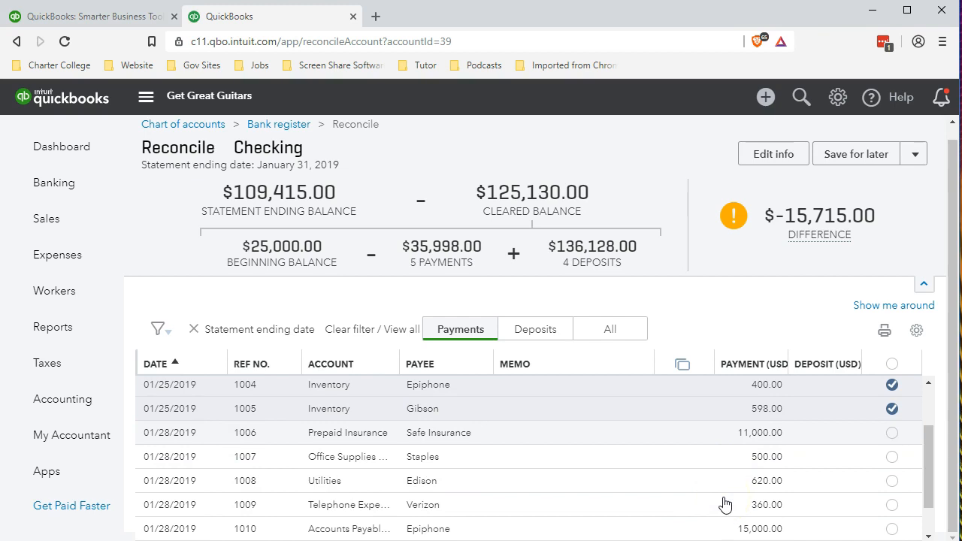
left_click(767, 472)
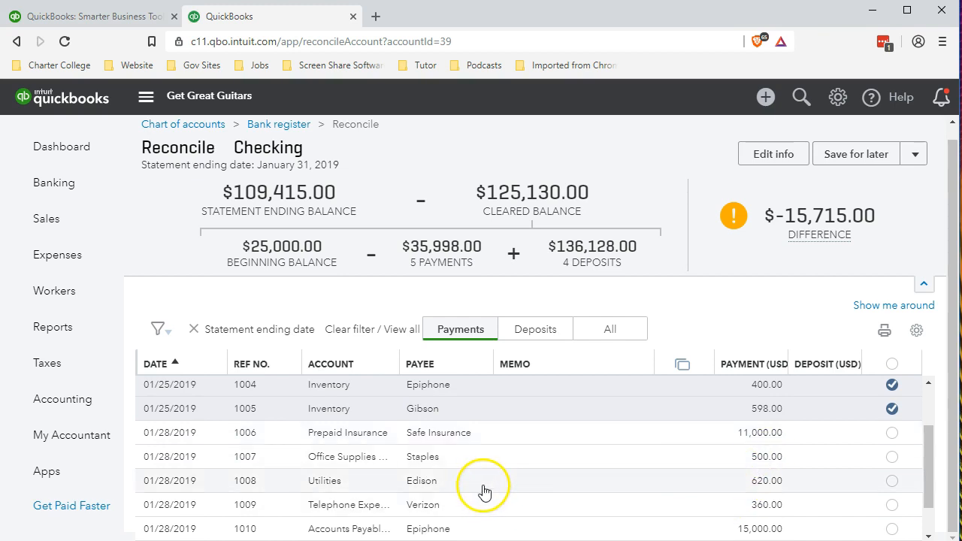
left_click(891, 480)
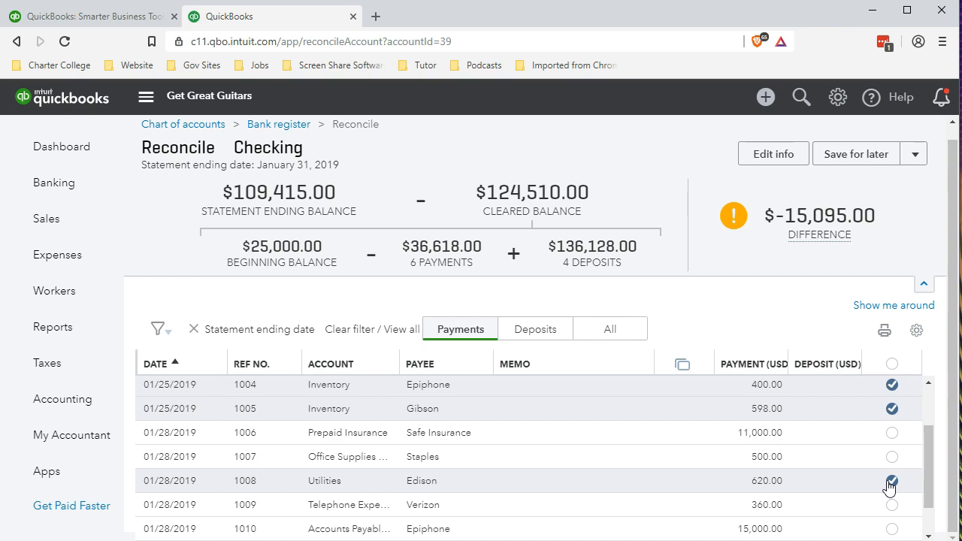
left_click(892, 482)
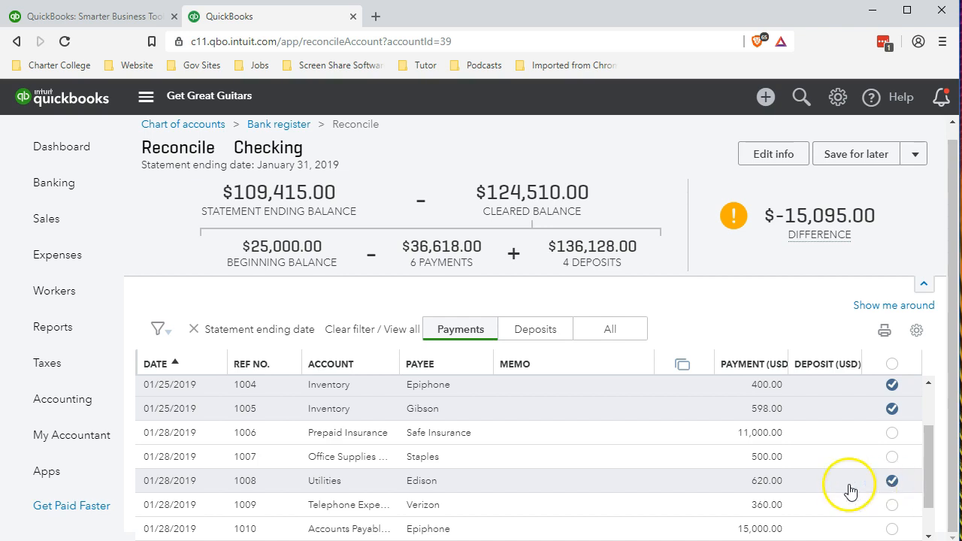
- Shade the matching 620 amount green in the Bank Rec sheet
left_click(526, 537)
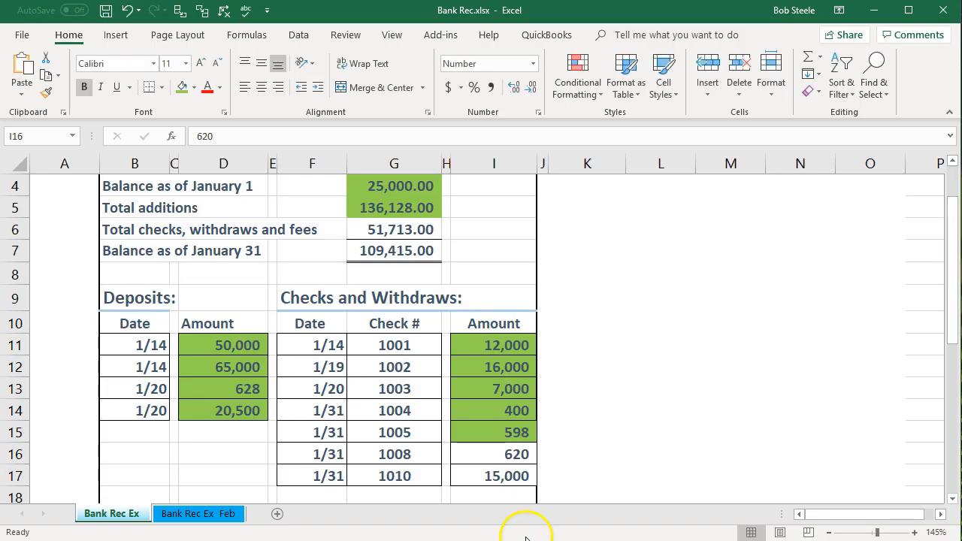
right_click(499, 454)
left_click(556, 495)
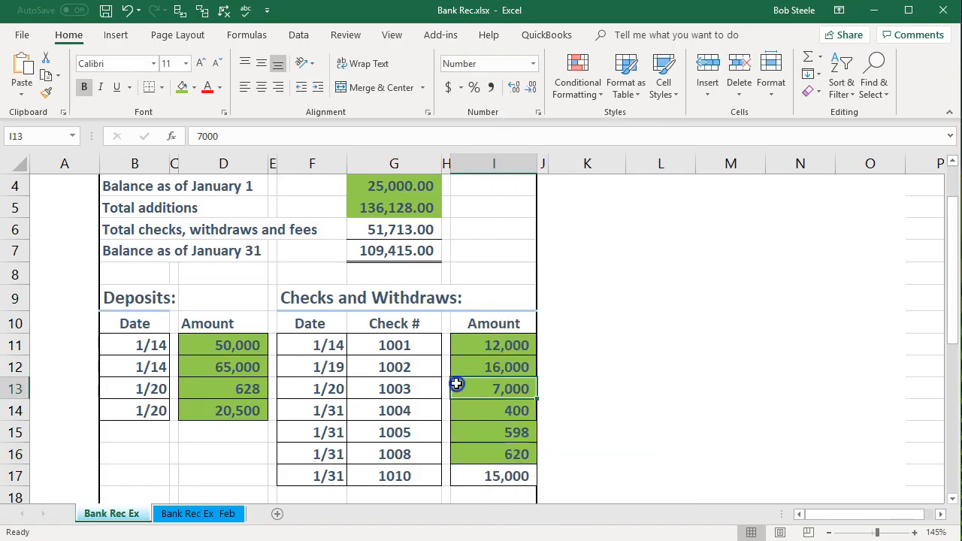
scroll(468, 402, "down", 1)
left_click(477, 407)
- Clear payment 1010, the 15,000.00 Epiphone check, bringing the difference to -95.00
left_click(537, 540)
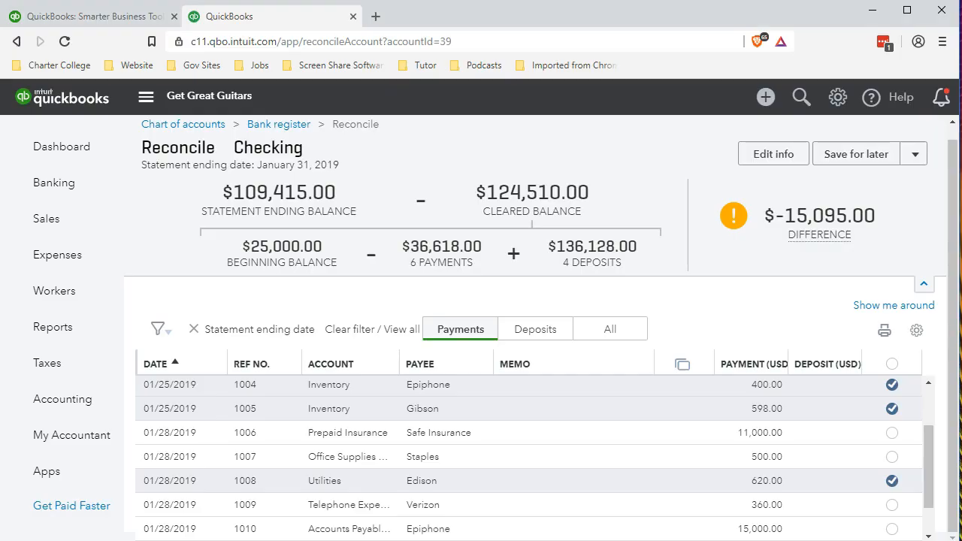
scroll(608, 457, "down", 1)
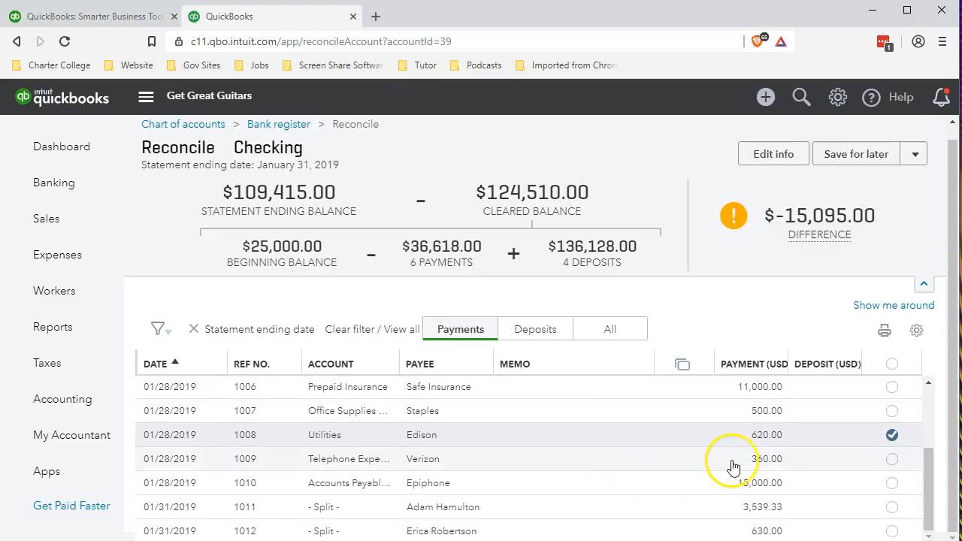
left_click(892, 484)
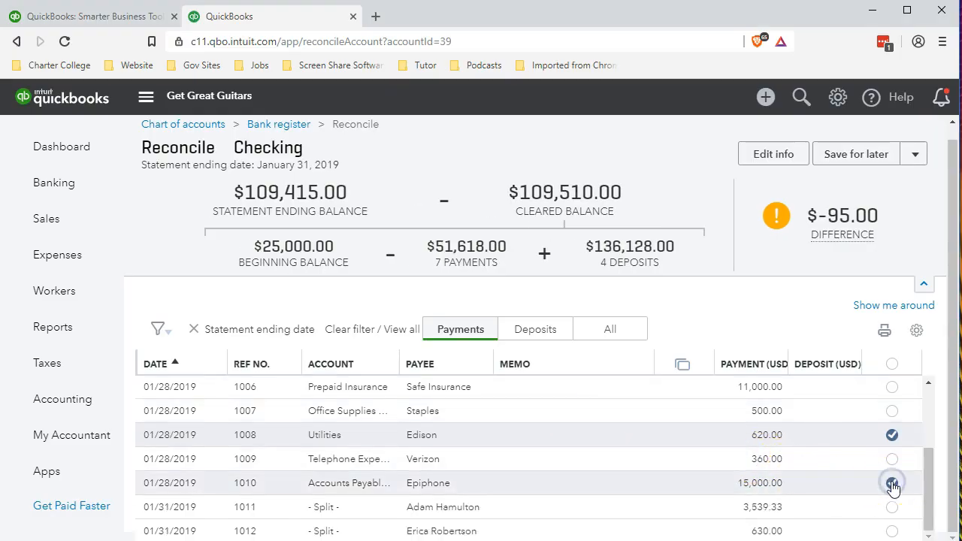
left_click(526, 539)
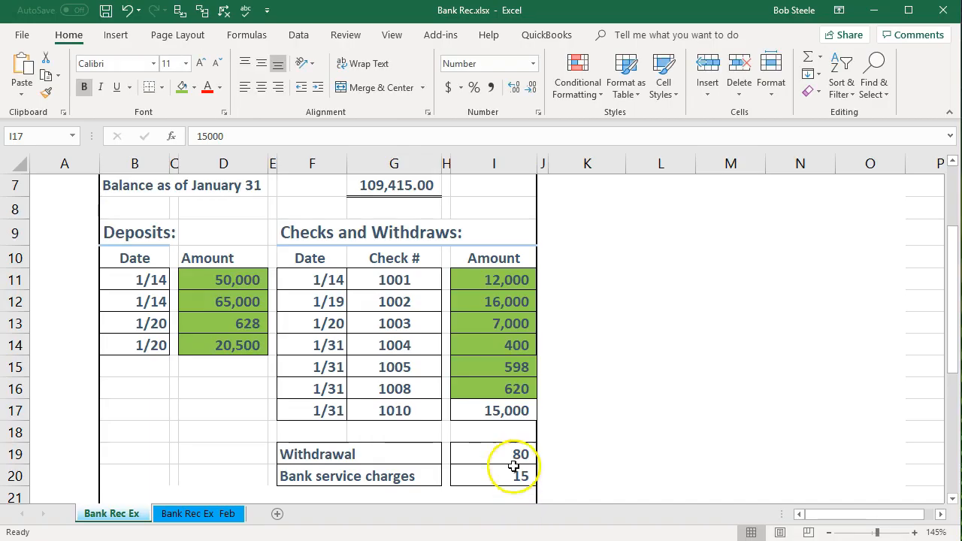
- Shade the check 1010 15,000 amount in I17 green, then select the 80 withdrawal in I19
left_click(499, 409)
right_click(500, 410)
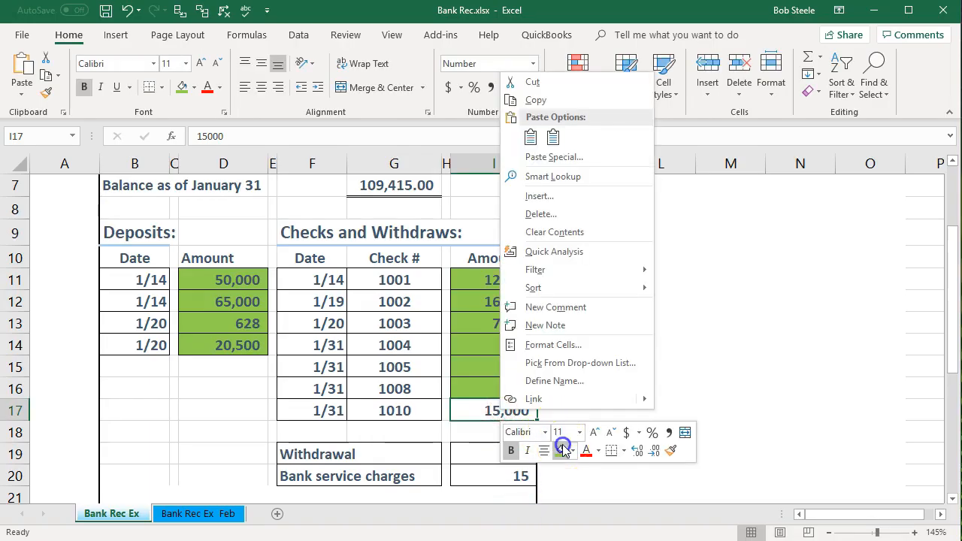
left_click(563, 449)
left_click(404, 444)
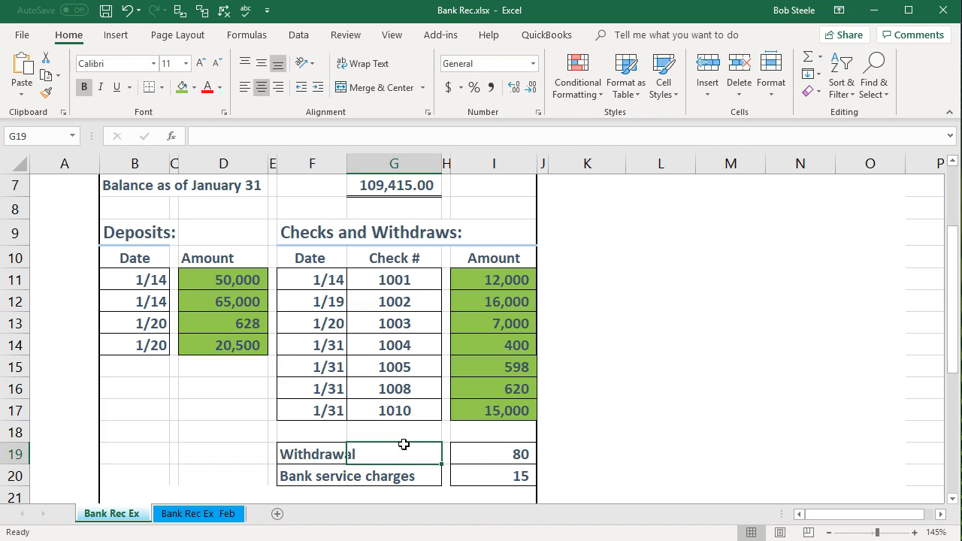
left_click(485, 454)
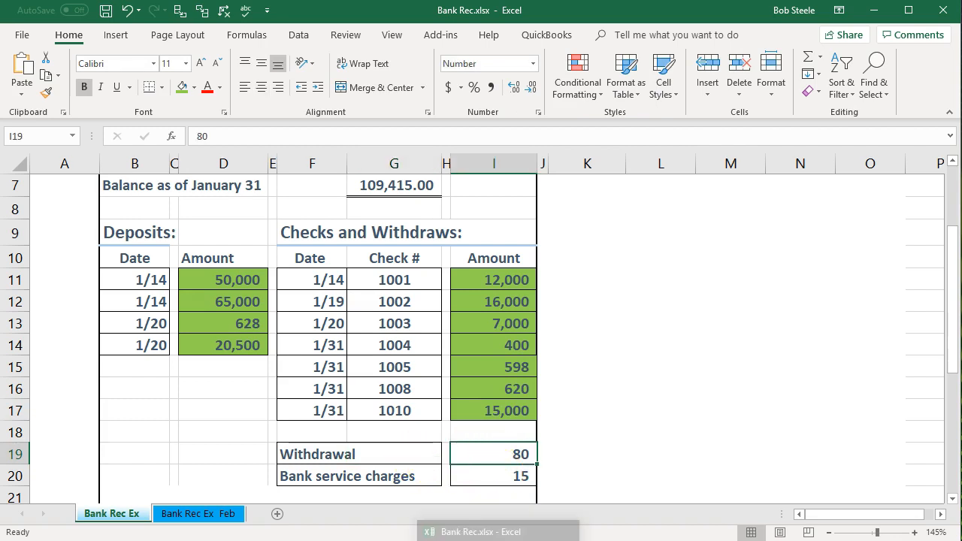
left_click(498, 540)
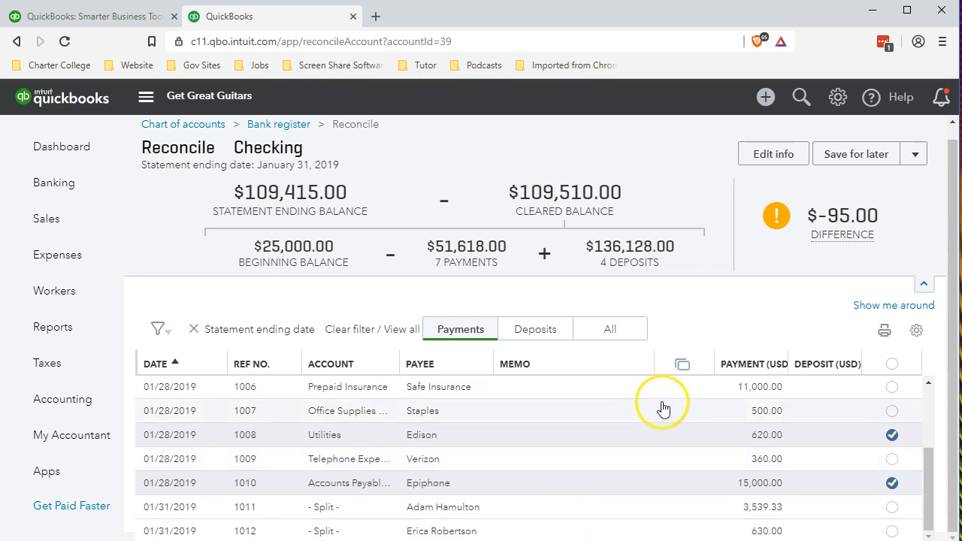
scroll(676, 421, "up", 2)
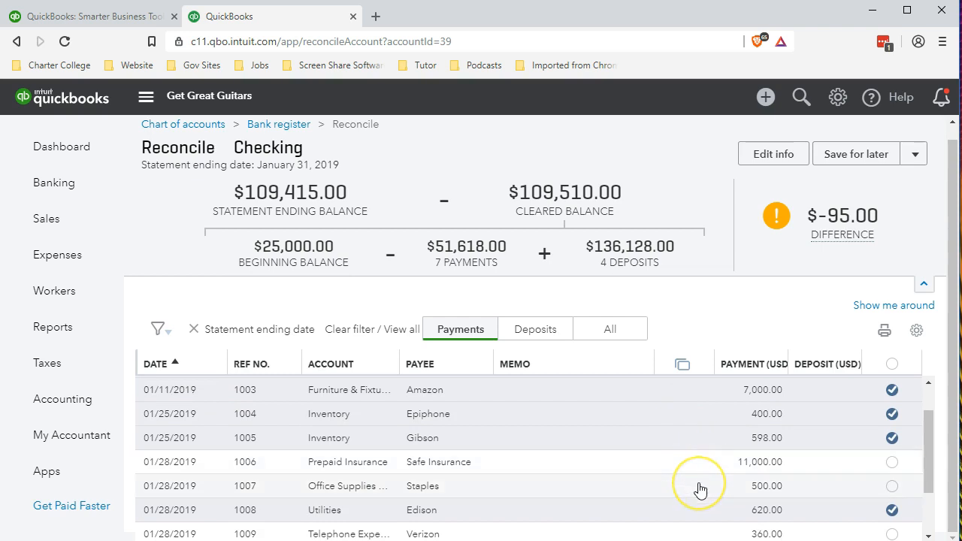
scroll(700, 490, "down", 2)
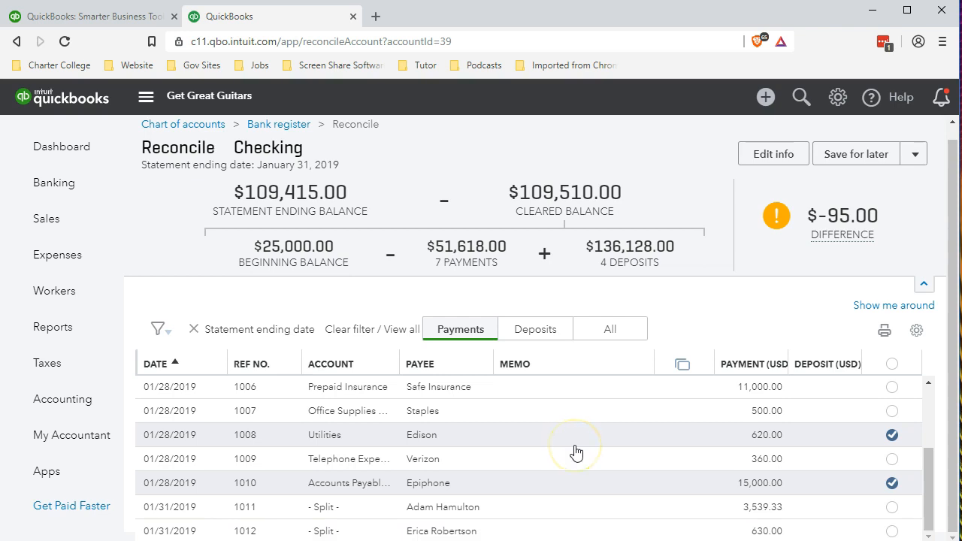
scroll(576, 451, "up", 3)
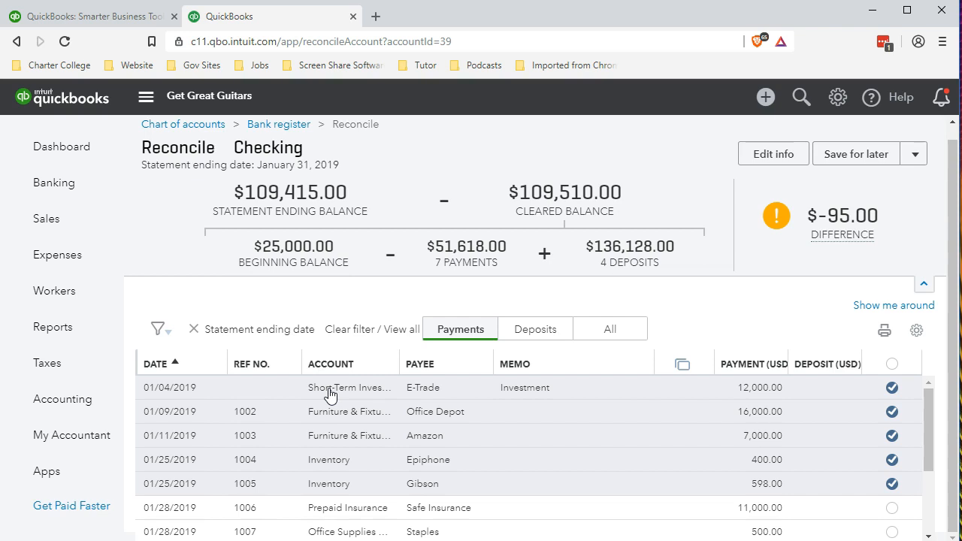
left_click(281, 446)
key("alt+Tab")
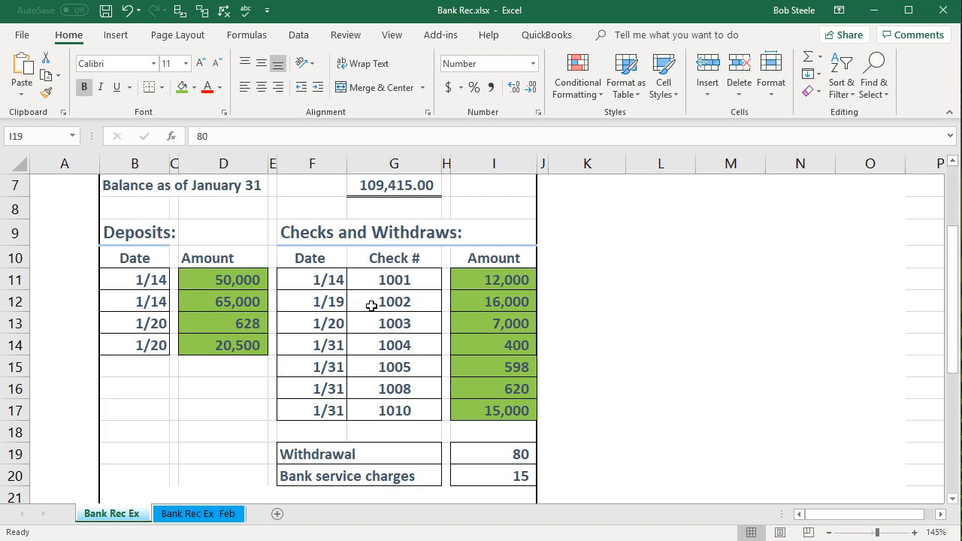
key("alt+Tab")
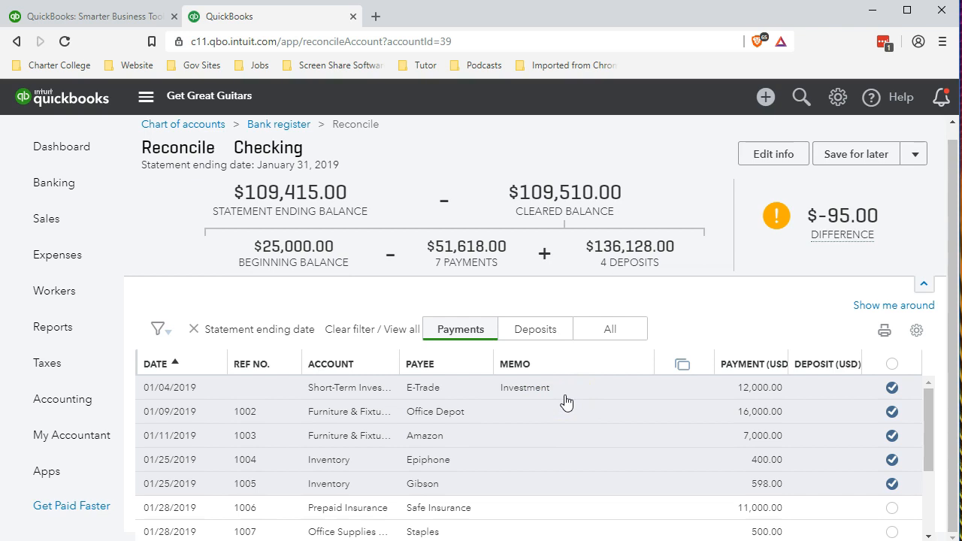
scroll(566, 404, "down", 1)
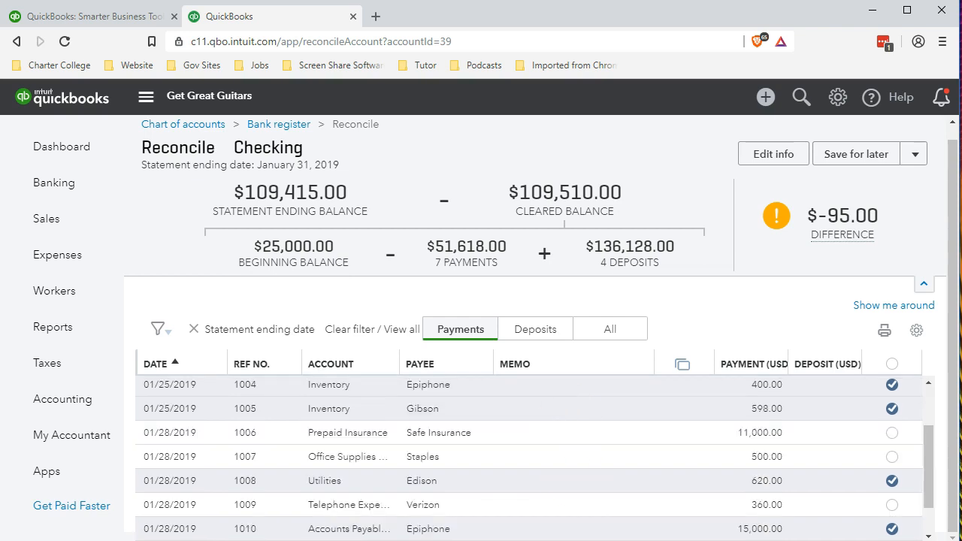
key("alt+Tab")
left_click(491, 455)
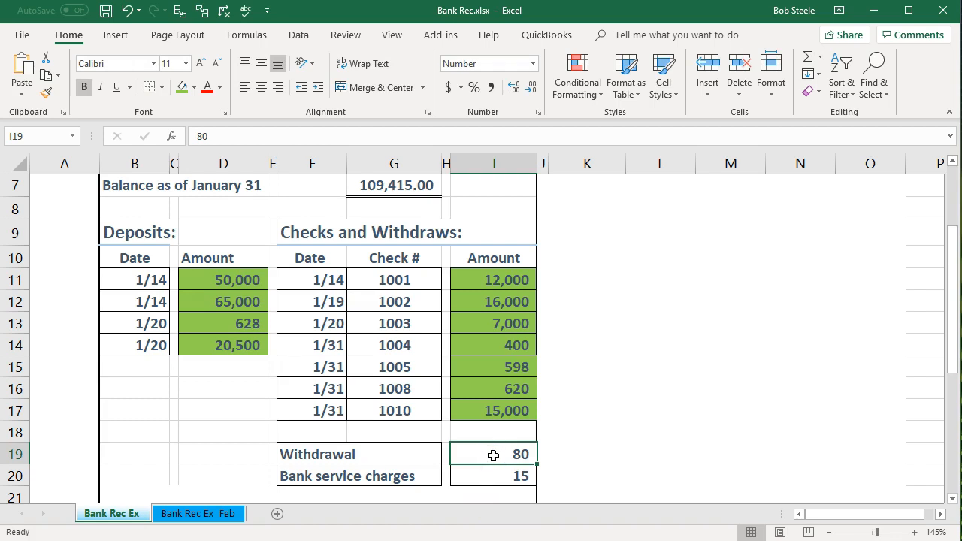
key("alt+Tab")
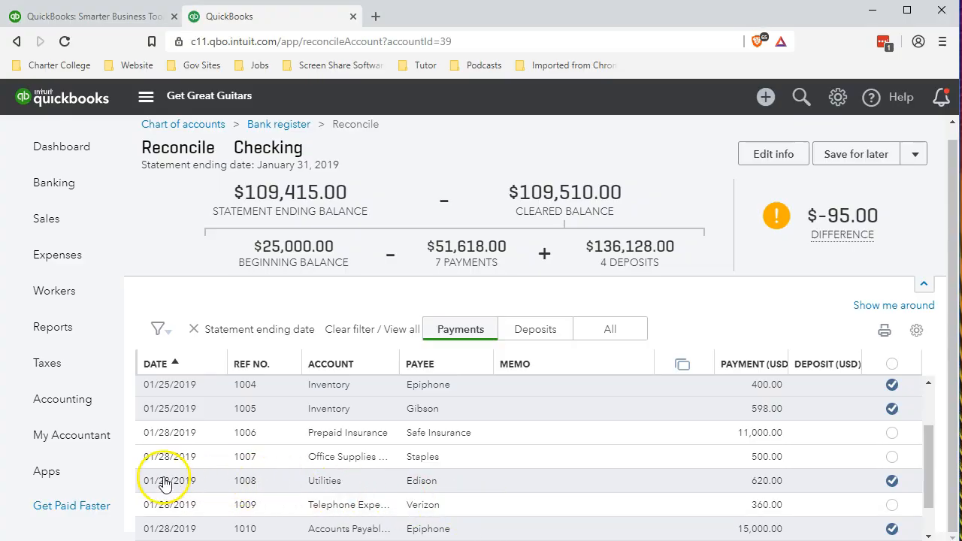
mouse_move(70, 410)
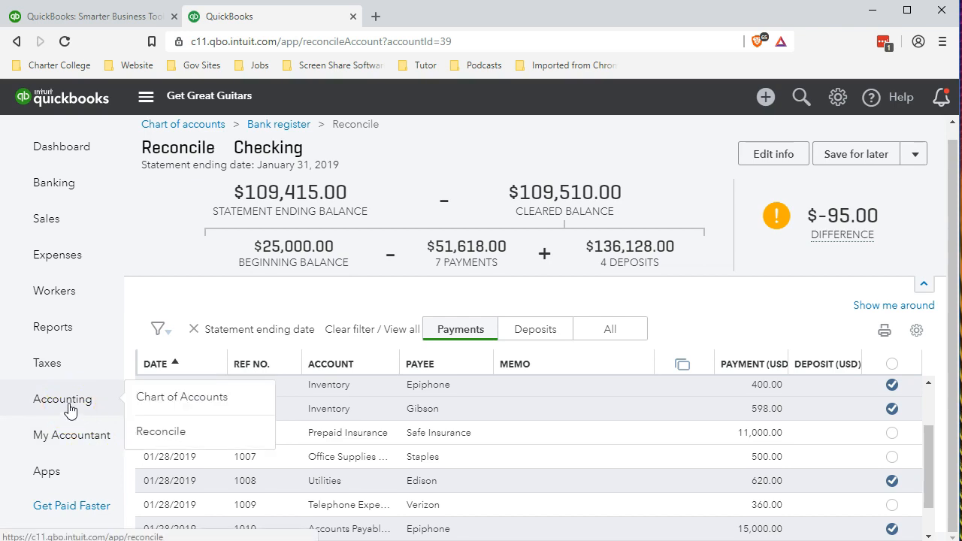
- Open the Checking register from Accounting's Chart of Accounts, showing the $99,210.56 ending balance
left_click(70, 409)
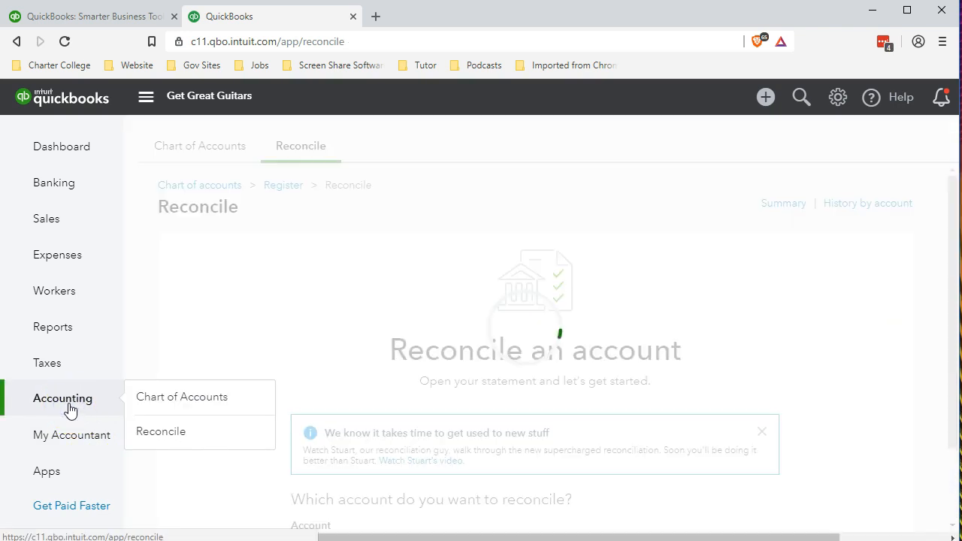
left_click(194, 147)
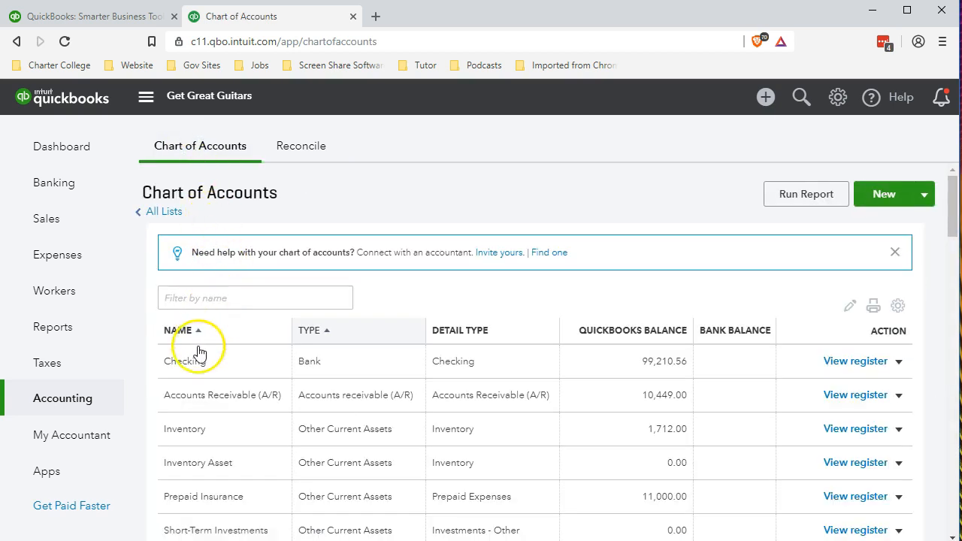
left_click(850, 362)
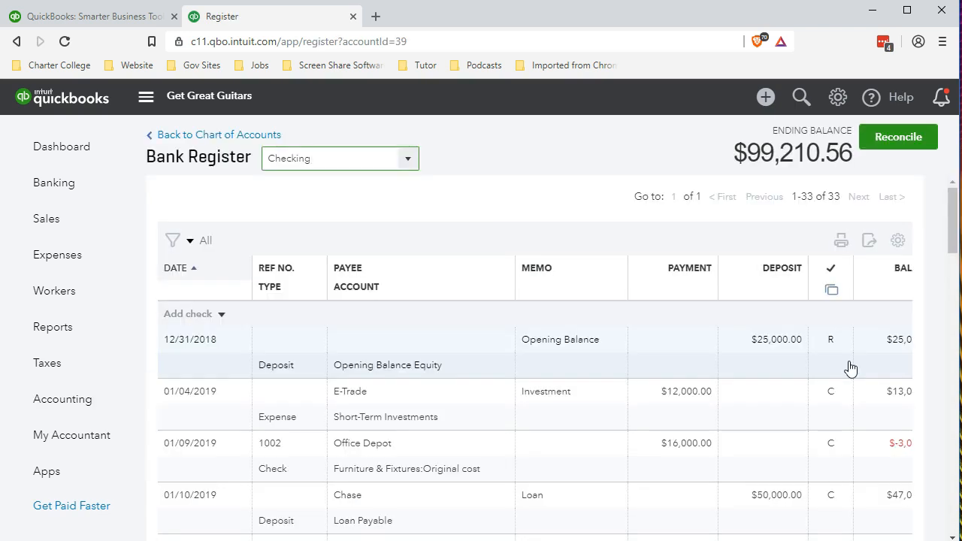
- Start a new expense line in the Checking register dated 01/31/2019
left_click(222, 316)
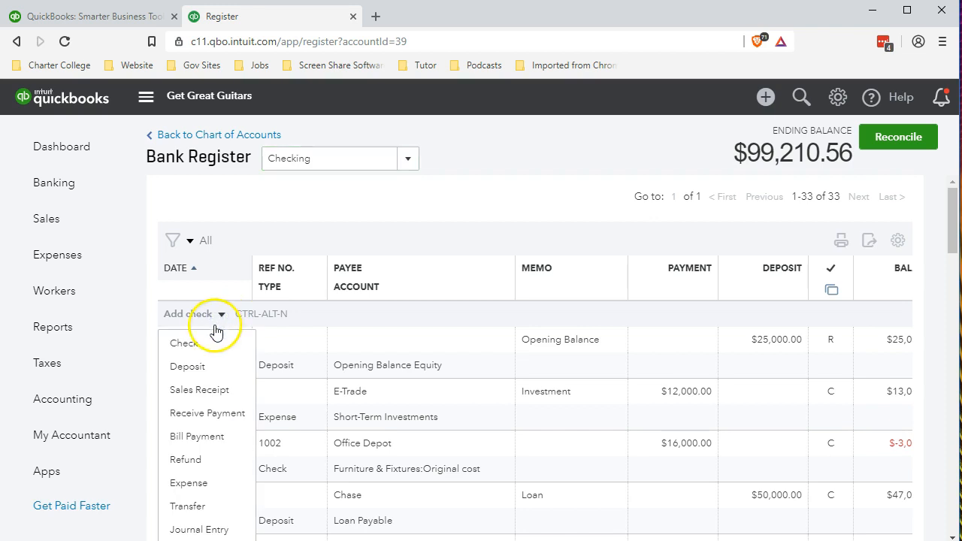
left_click(206, 346)
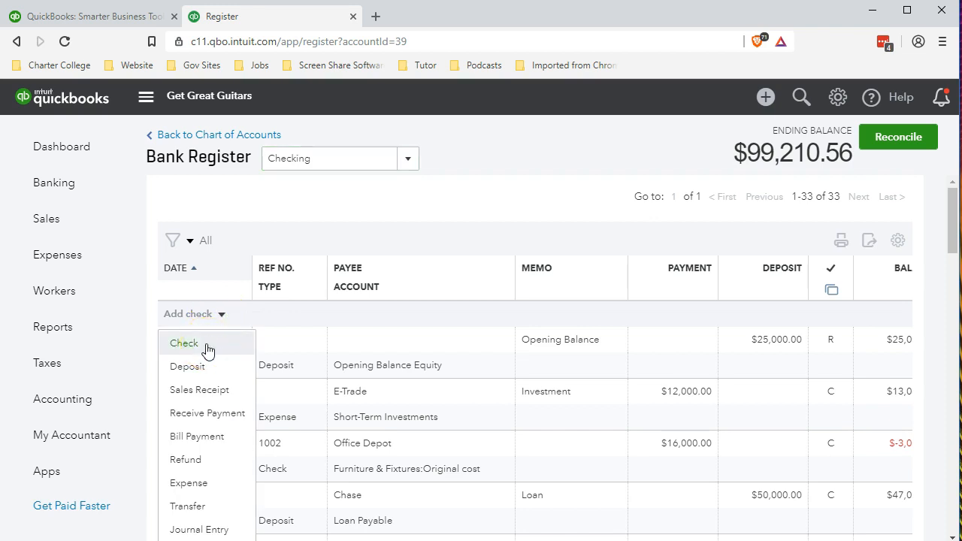
left_click(207, 487)
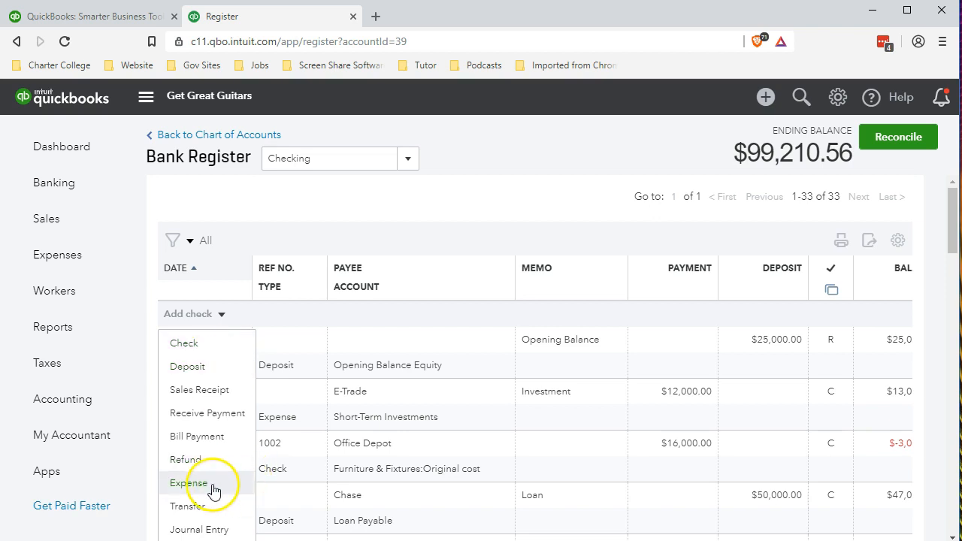
left_click(206, 487)
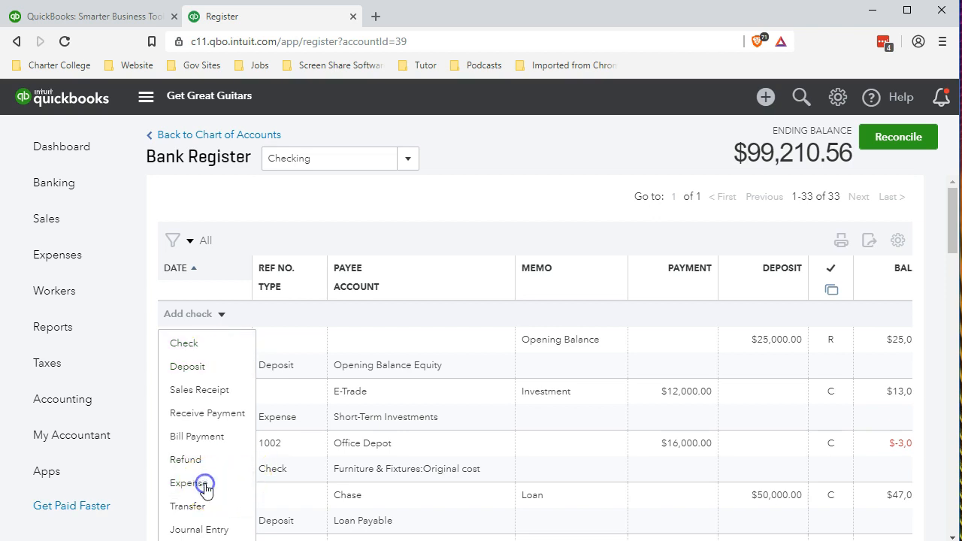
left_click(207, 484)
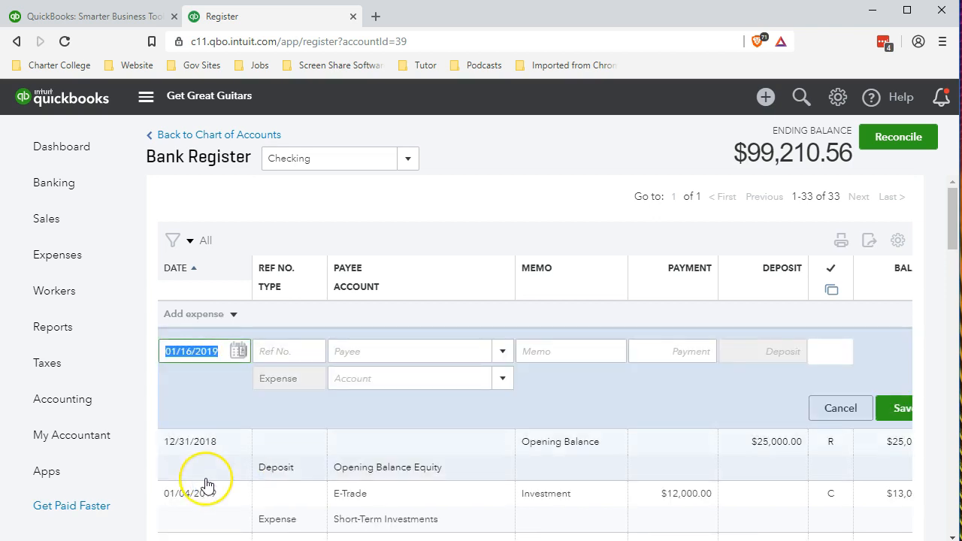
type("01")
type("/31/2019")
key("Tab")
- Skip the reference number and payee, and enter the memo 'Draw'
left_click(216, 479)
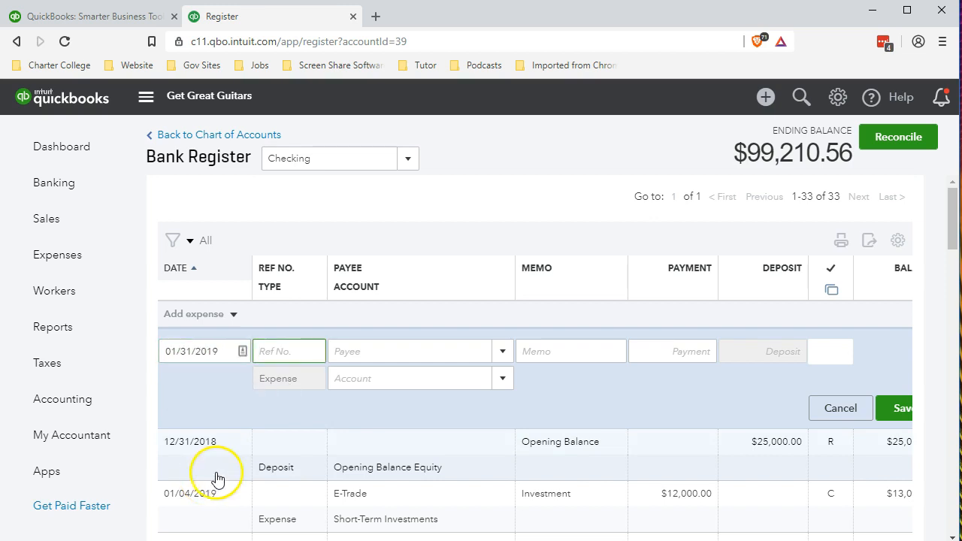
key("Tab")
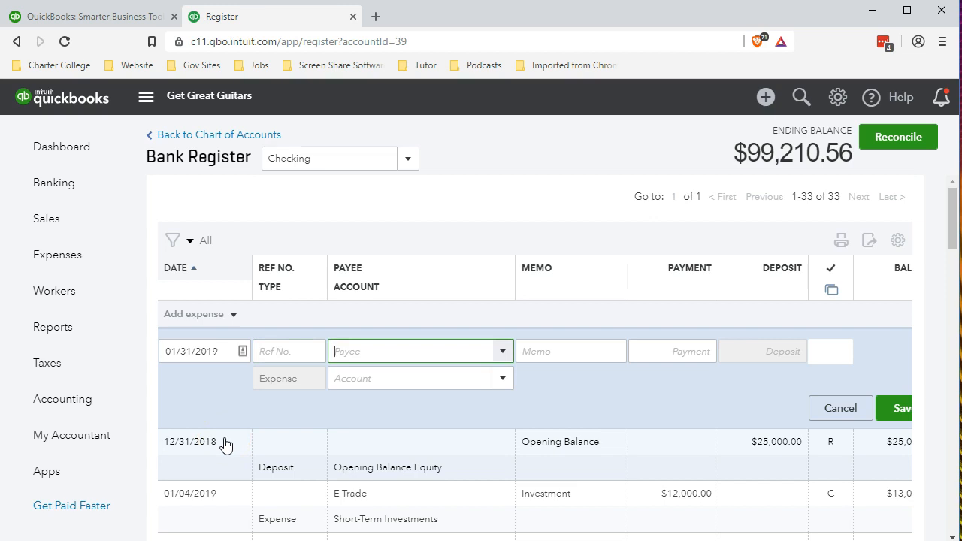
left_click(238, 446)
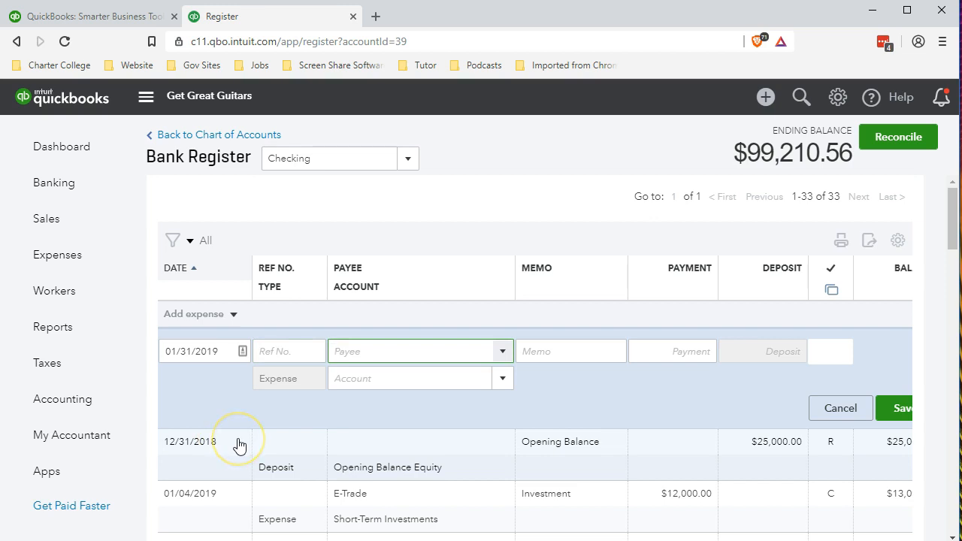
key("Tab")
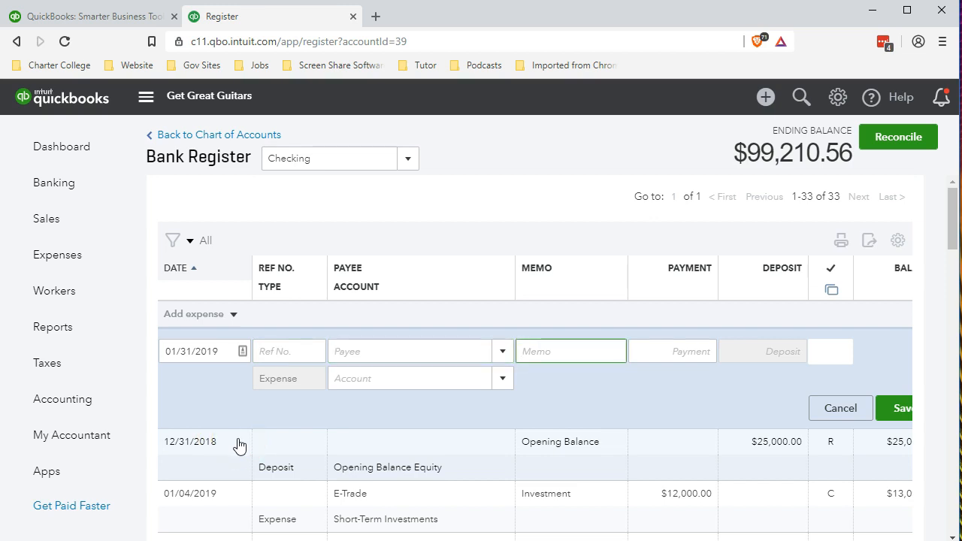
type("Draw")
key("Tab")
- Enter an 80 payment amount on the expense line
key("alt+Tab")
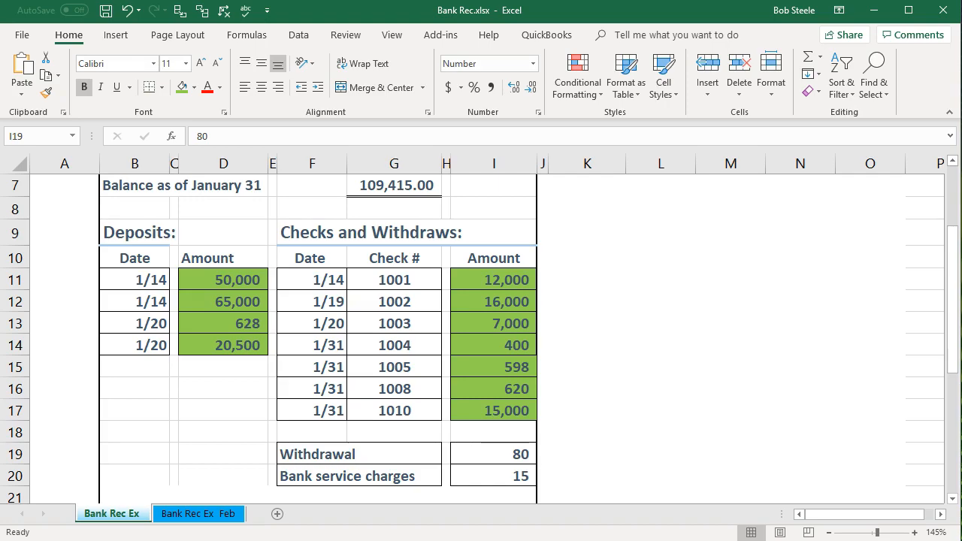
key("alt+Tab")
left_click(685, 346)
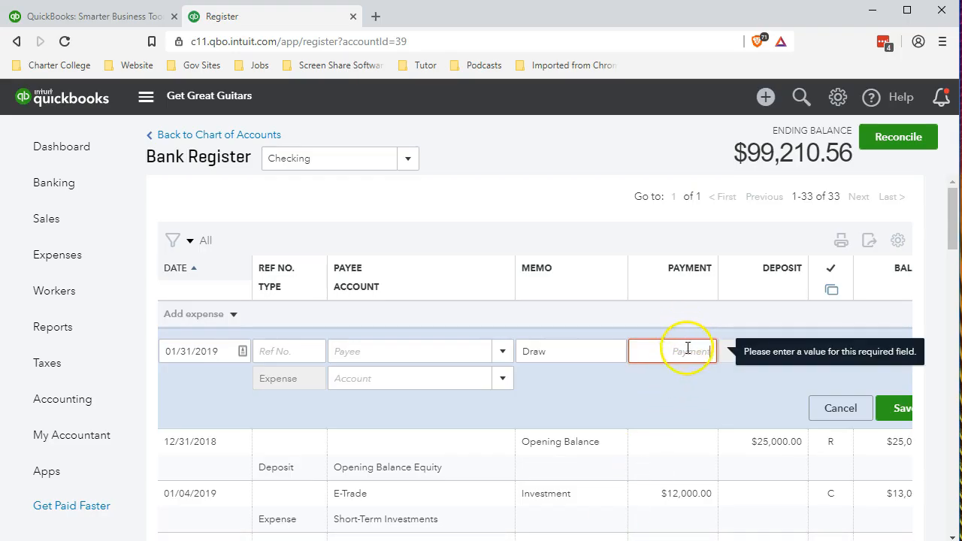
type("80")
key("Tab")
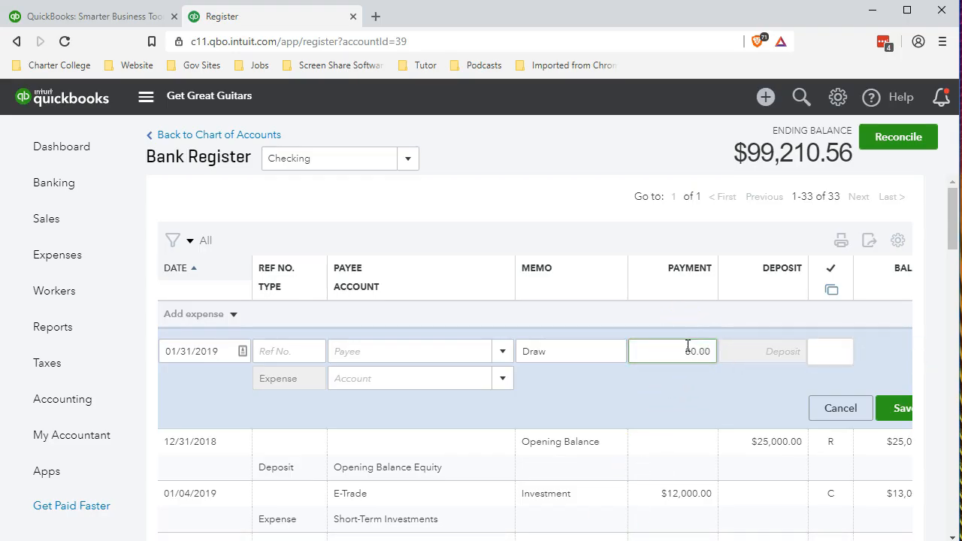
key("Tab")
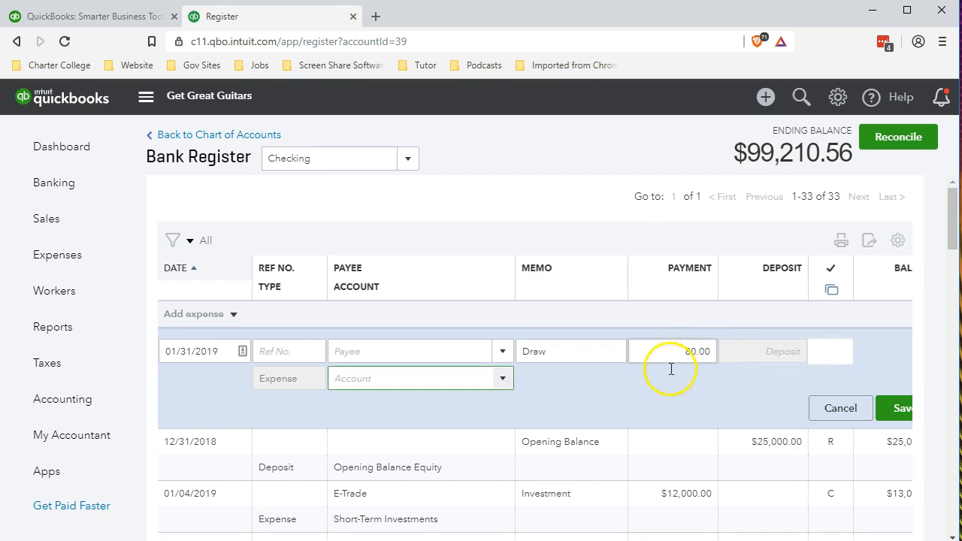
- Save the $80 Draw expense to Other Miscellaneous Expense, then check the 80 withdrawal in Excel
left_click(359, 425)
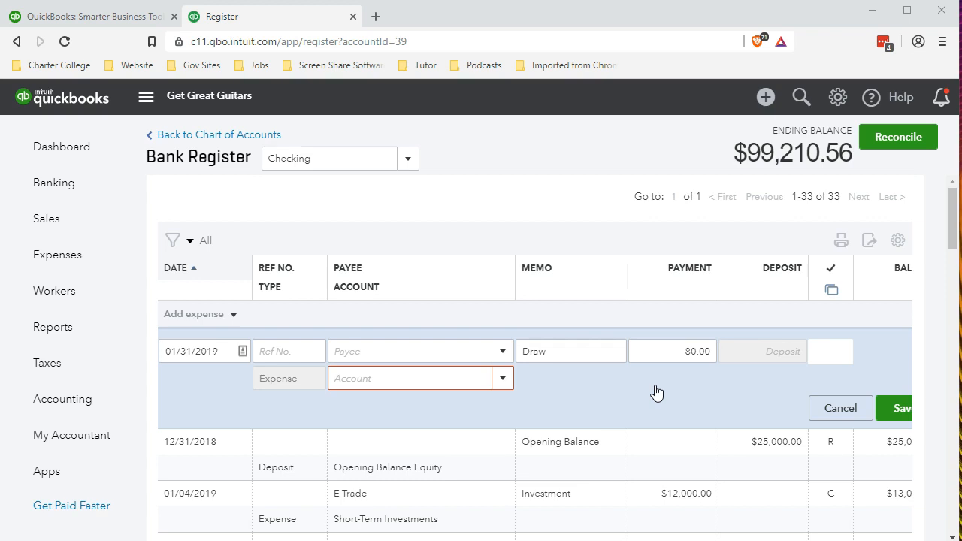
left_click(577, 402)
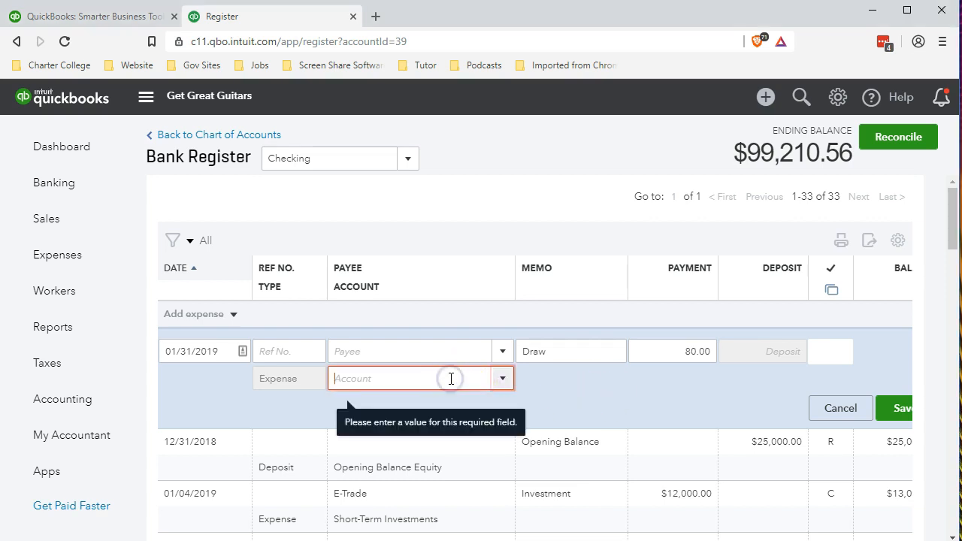
type("mis")
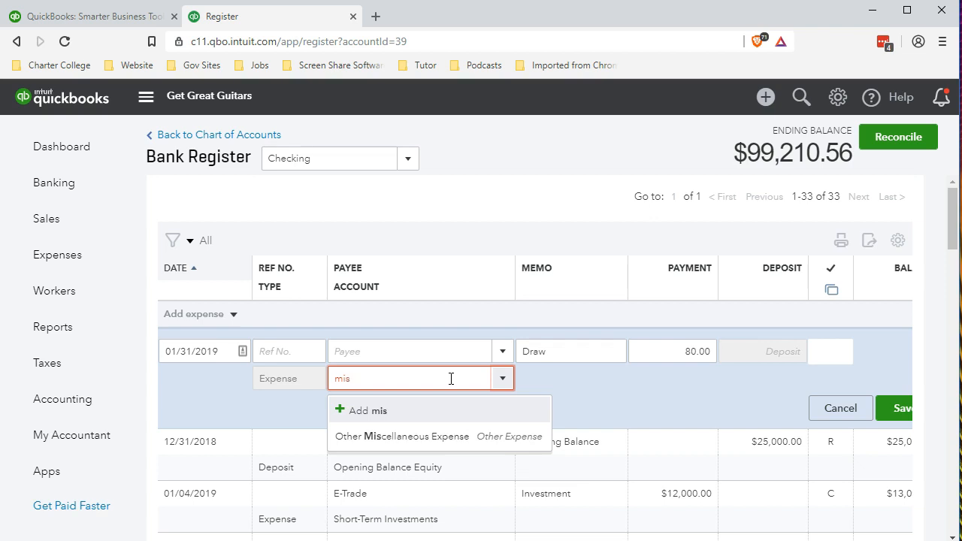
left_click(432, 442)
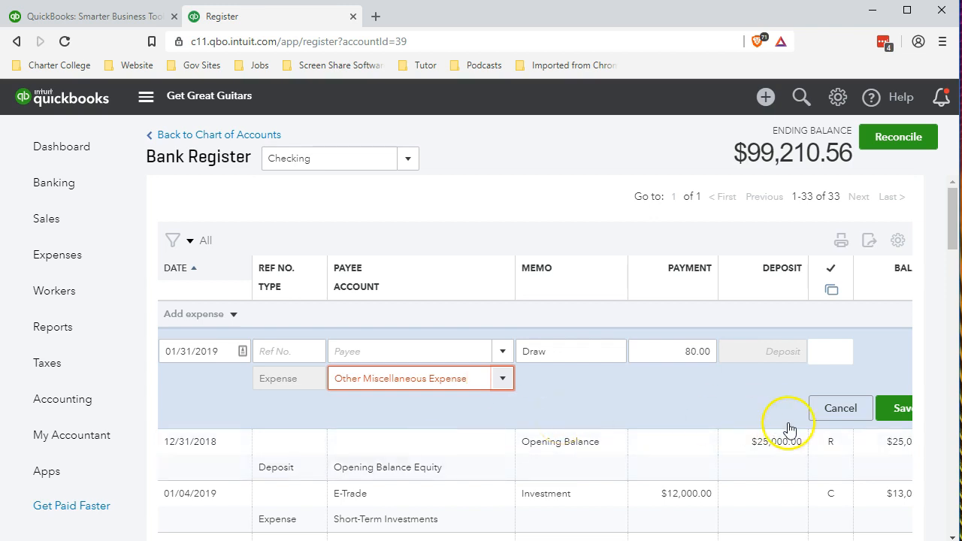
left_click(900, 419)
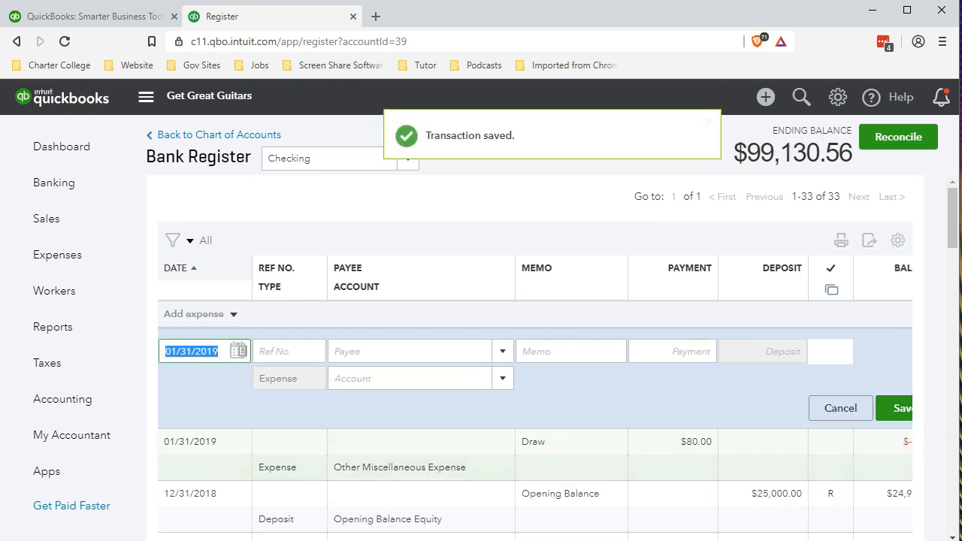
key("alt+Tab")
left_click(516, 460)
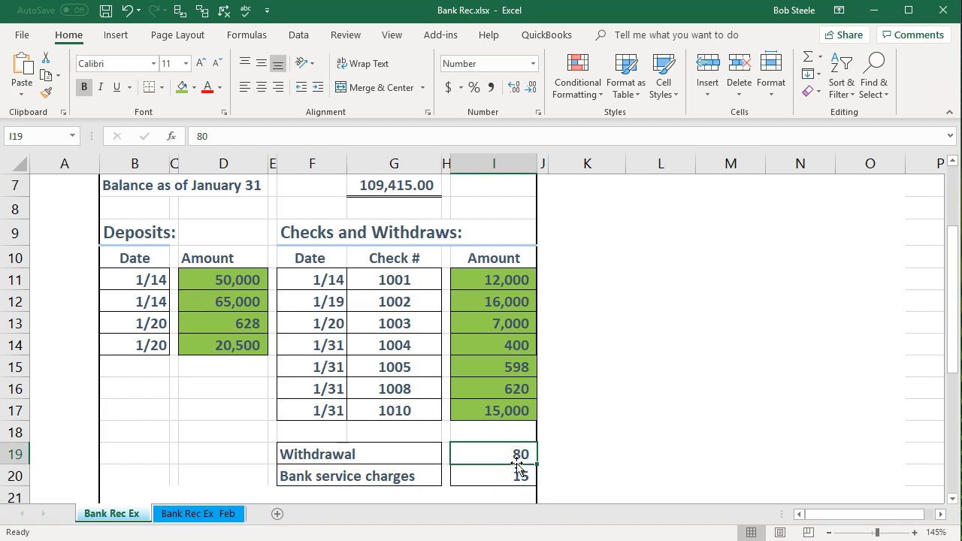
left_click(502, 476)
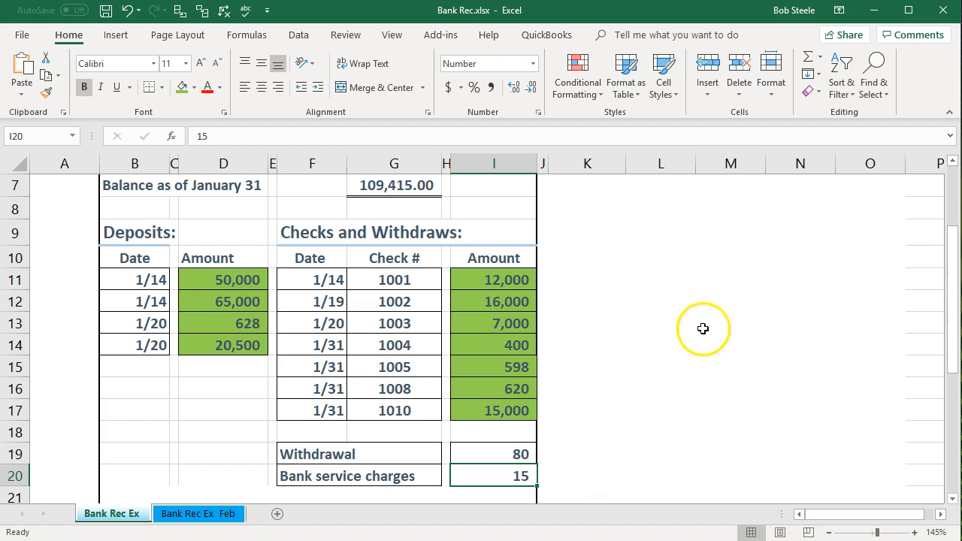
- Enter and save a $15.00 'Bank fee' payment to Bank Charges & Fees in the Checking register
left_click(873, 11)
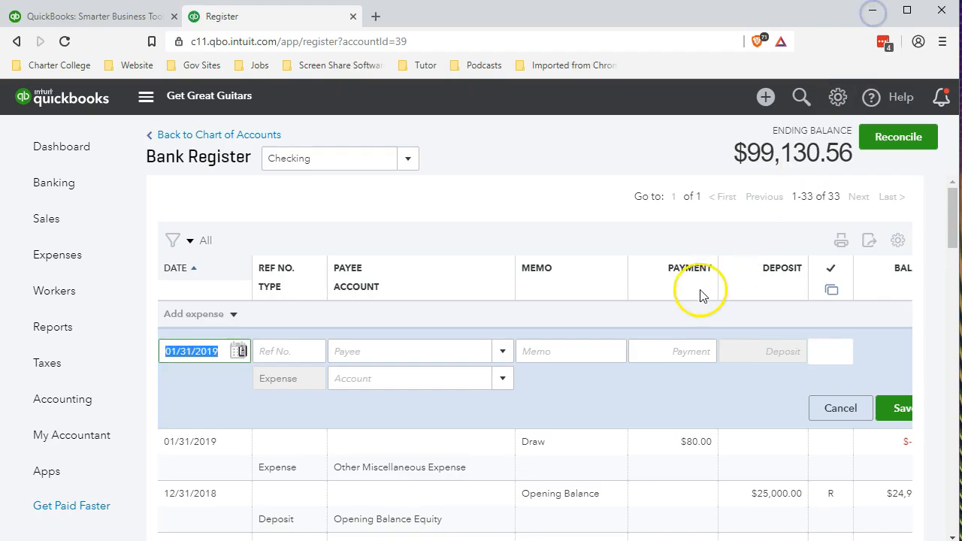
key("Tab")
key("Tab")
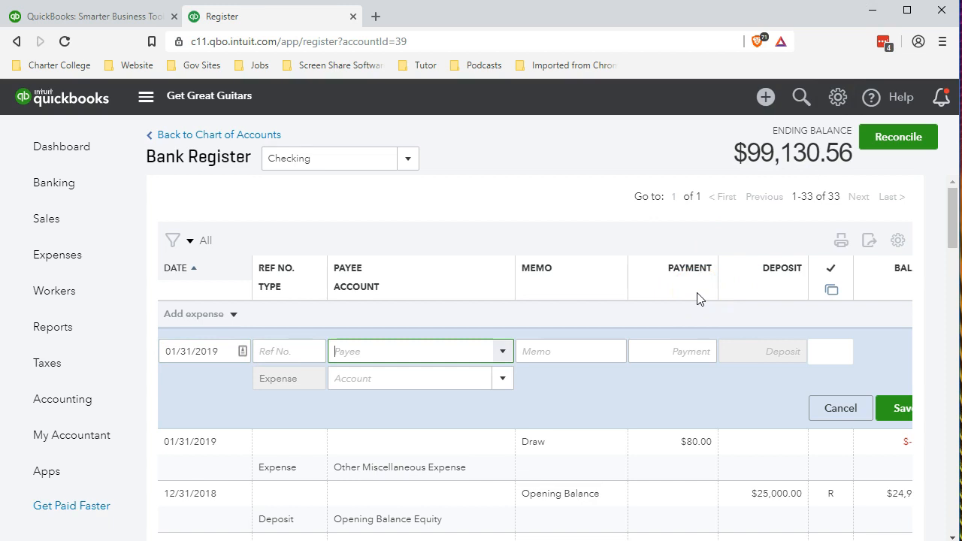
key("Tab")
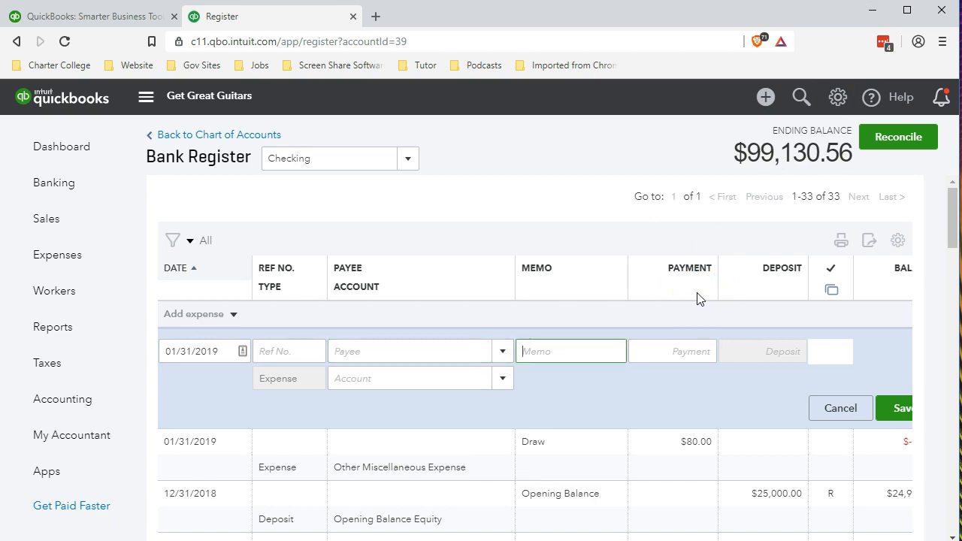
type("Bank fee")
key("Tab")
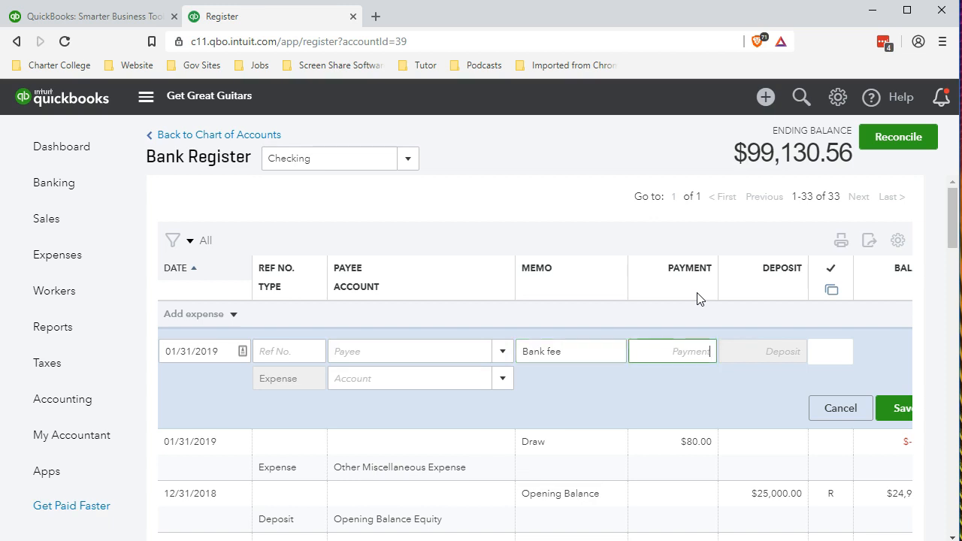
type("15")
key("Tab")
key("Tab")
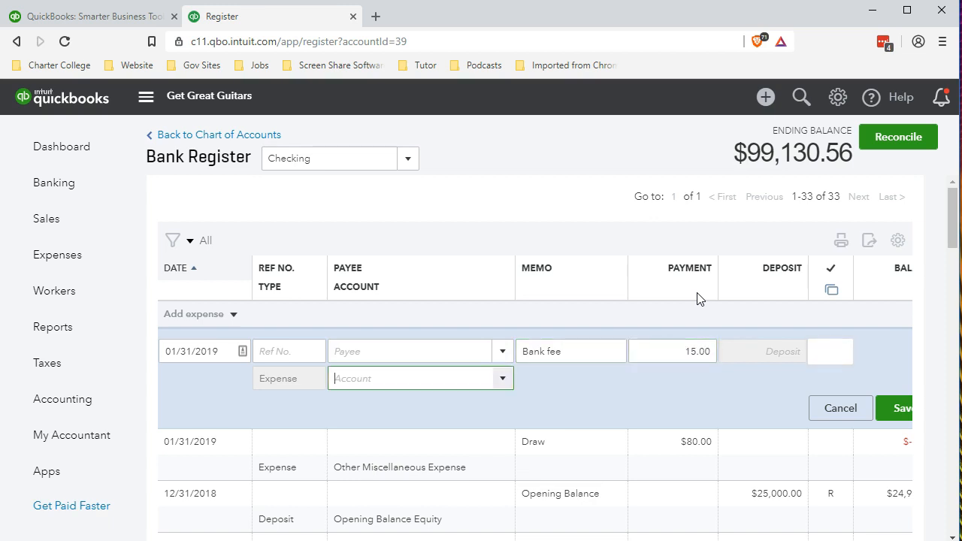
type("b")
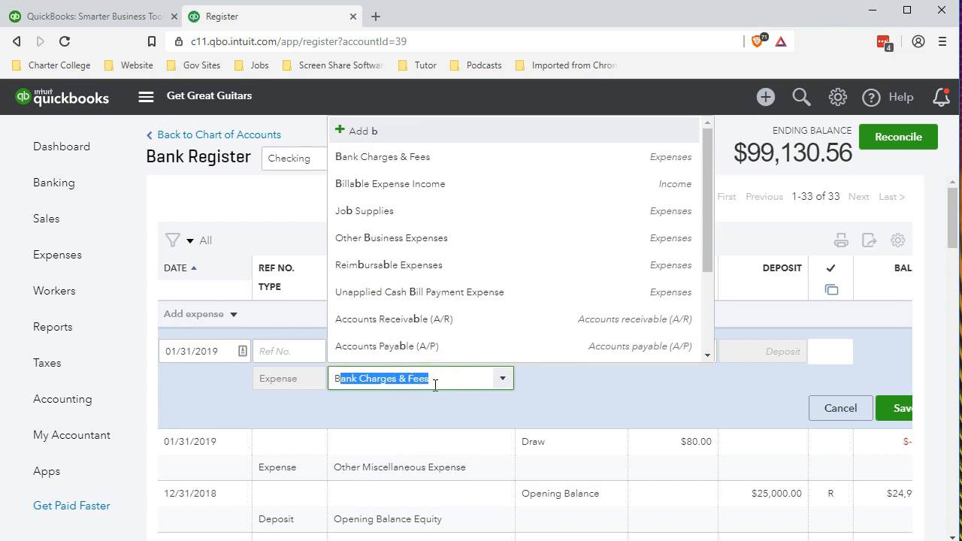
key("Tab")
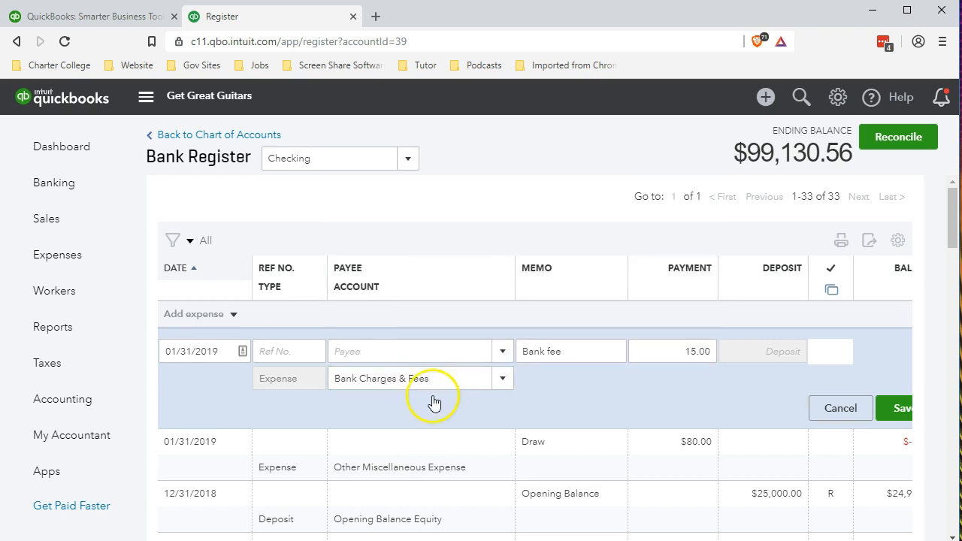
left_click(889, 414)
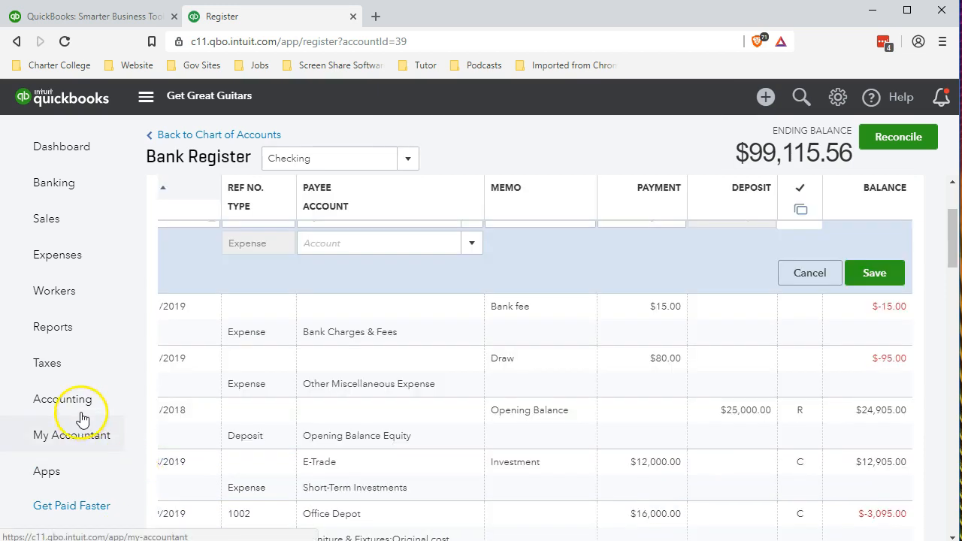
- Go to Accounting > Reconcile and resume reconciling the Checking account
mouse_move(82, 418)
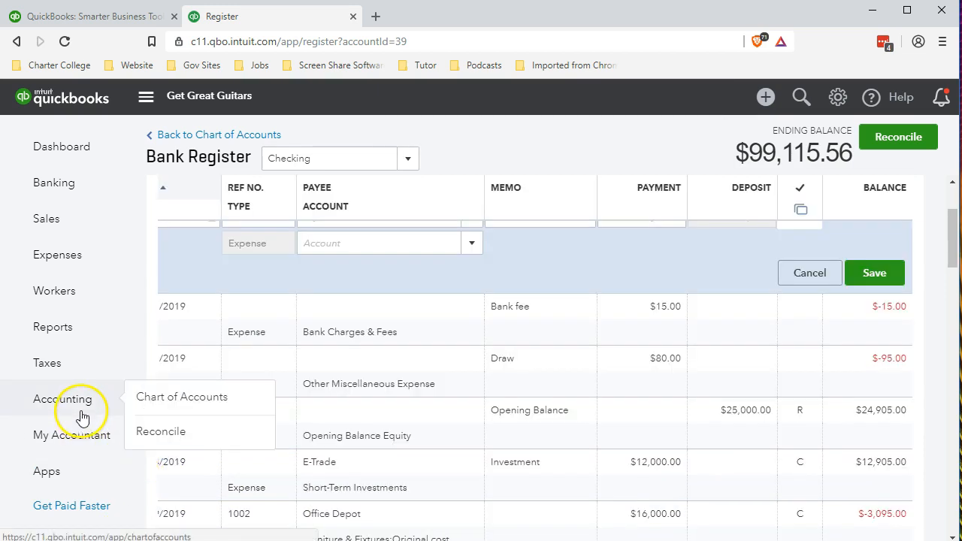
left_click(71, 400)
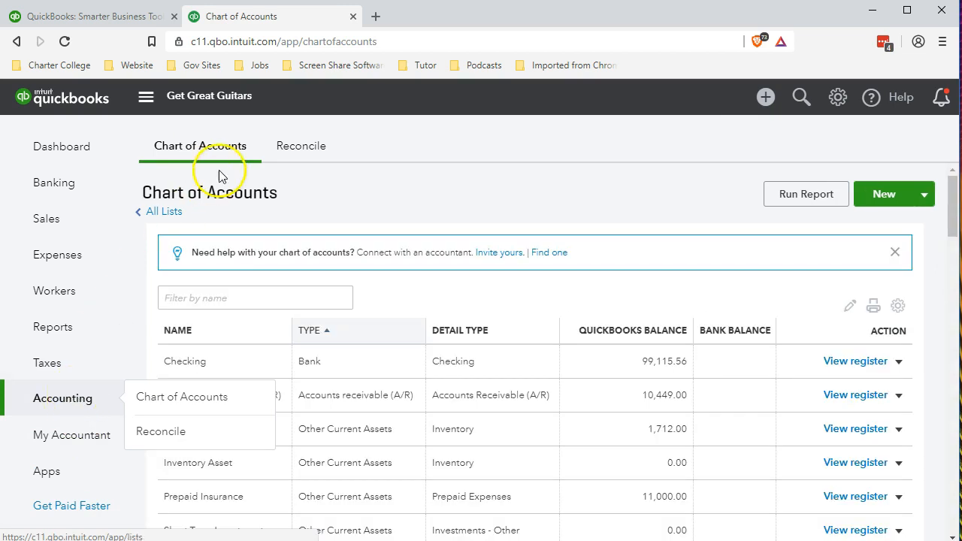
left_click(300, 146)
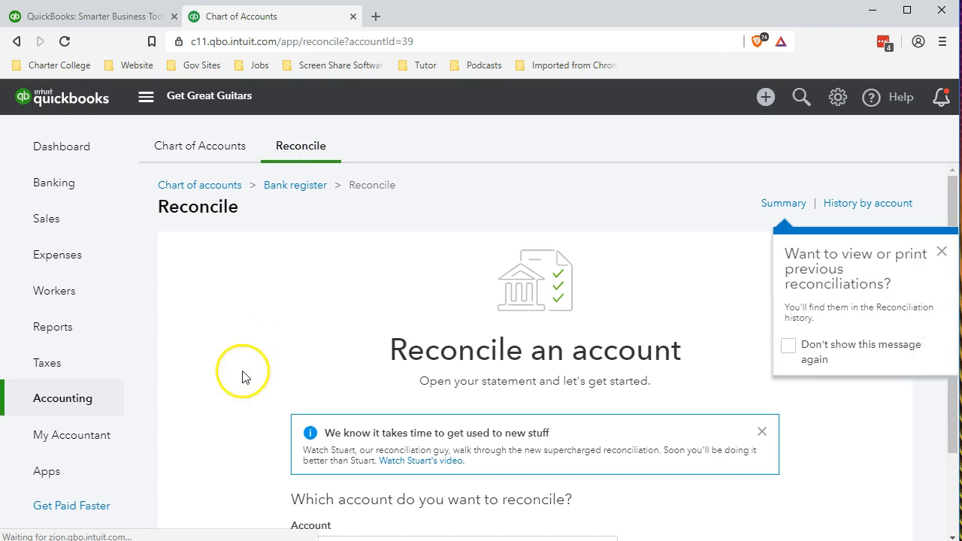
scroll(232, 397, "down", 2)
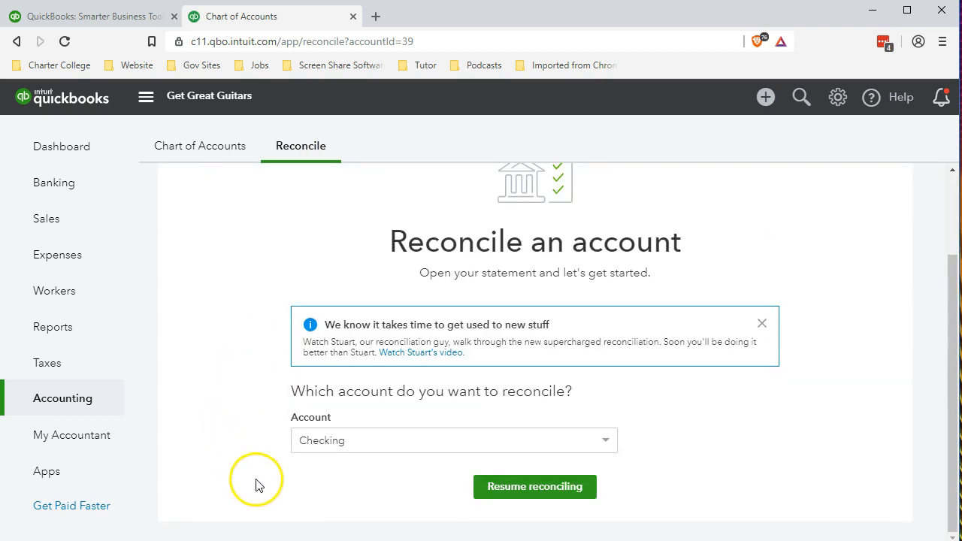
left_click(482, 496)
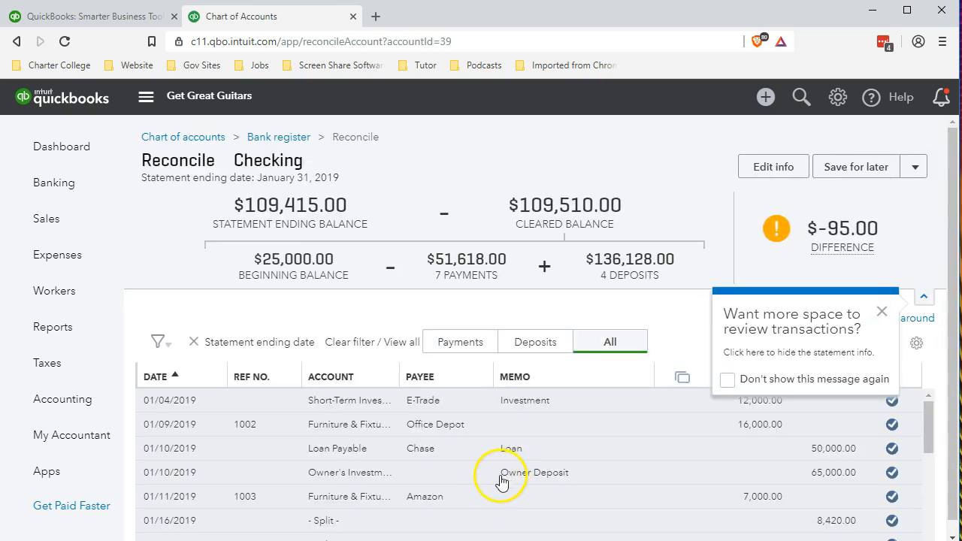
- Filter the reconciliation to payments and mark the 15.00 Bank fee as cleared
left_click(463, 348)
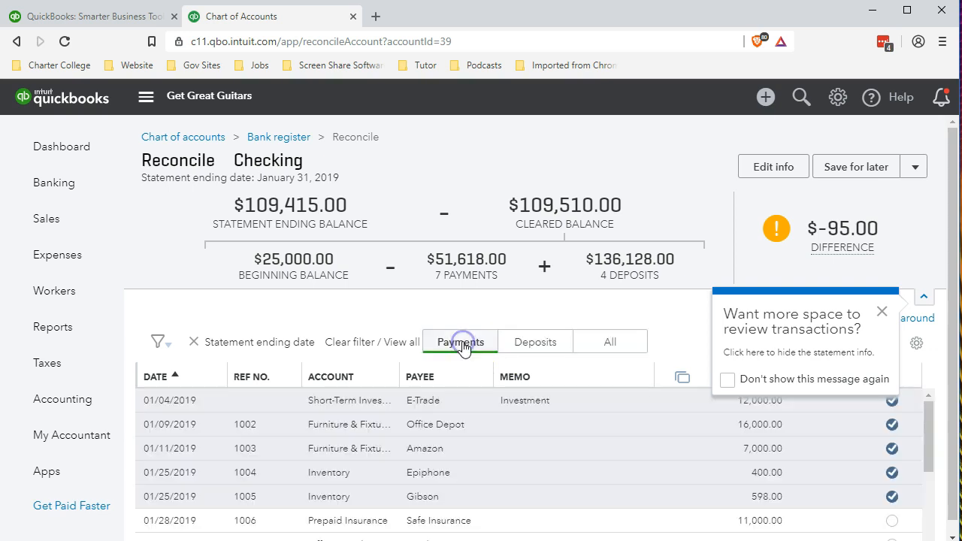
scroll(425, 442, "down", 4)
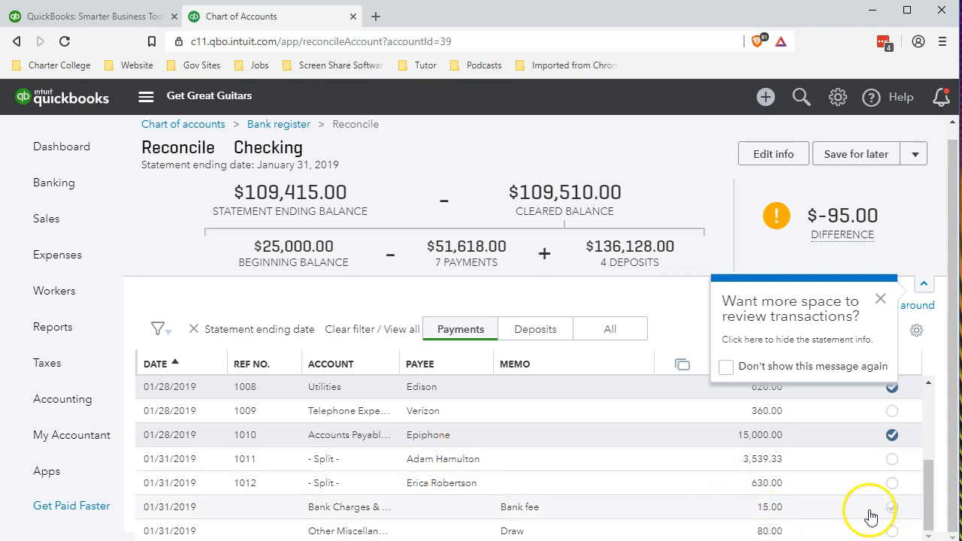
left_click(892, 507)
- Test-clear the 80.00 Draw, dismiss both tips, and leave the Draw uncleared
left_click(892, 531)
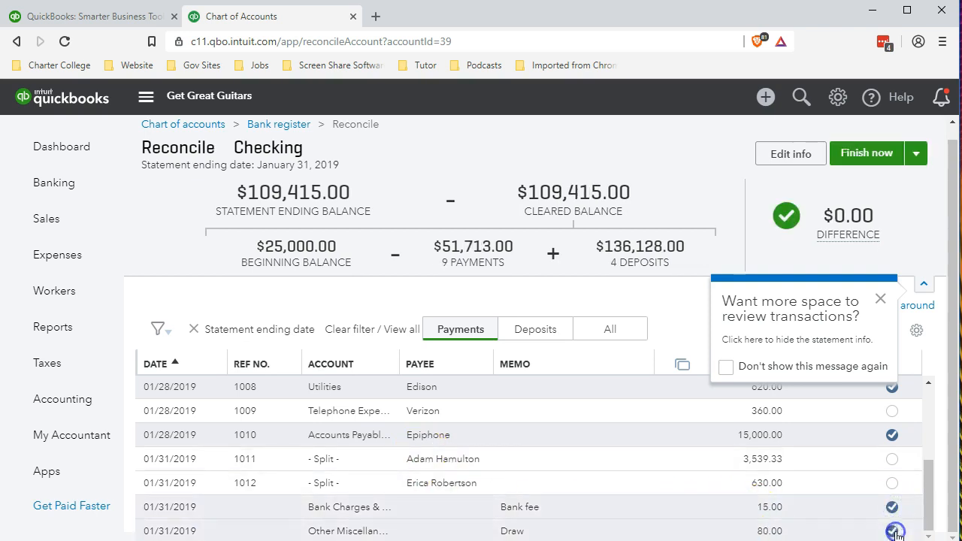
left_click(892, 531)
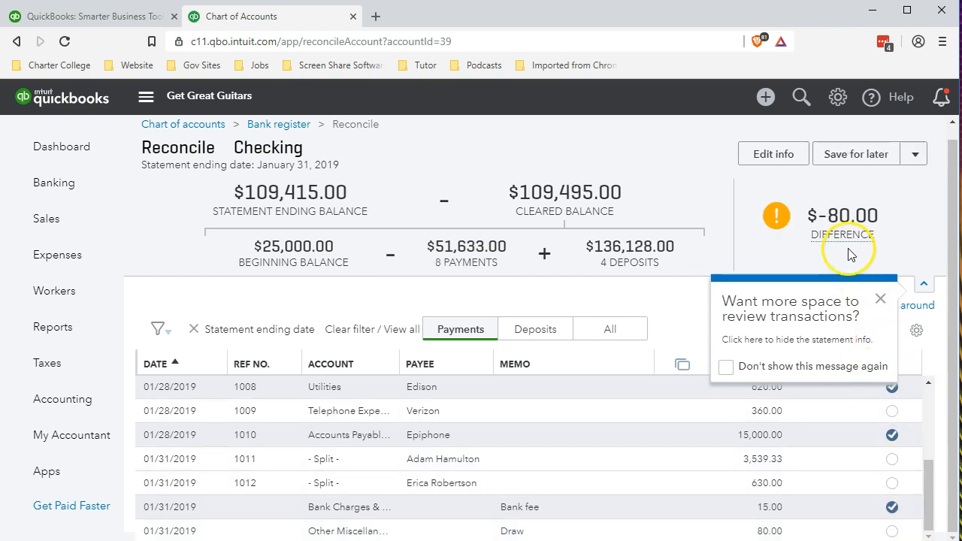
left_click(892, 531)
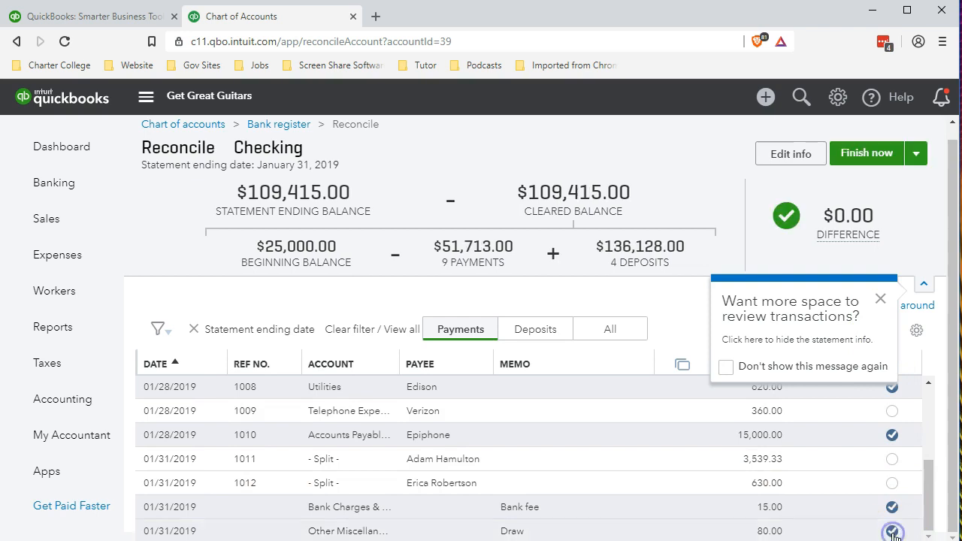
left_click(880, 299)
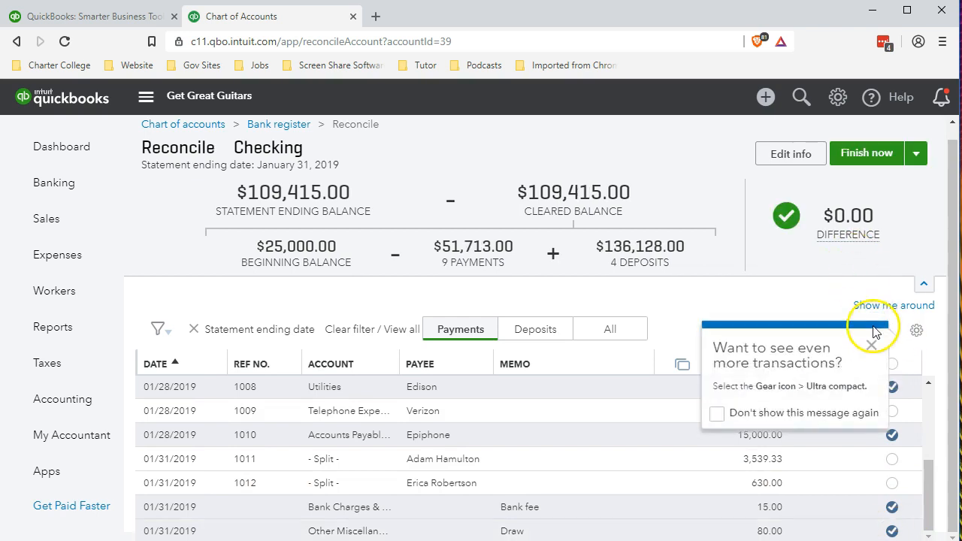
left_click(874, 351)
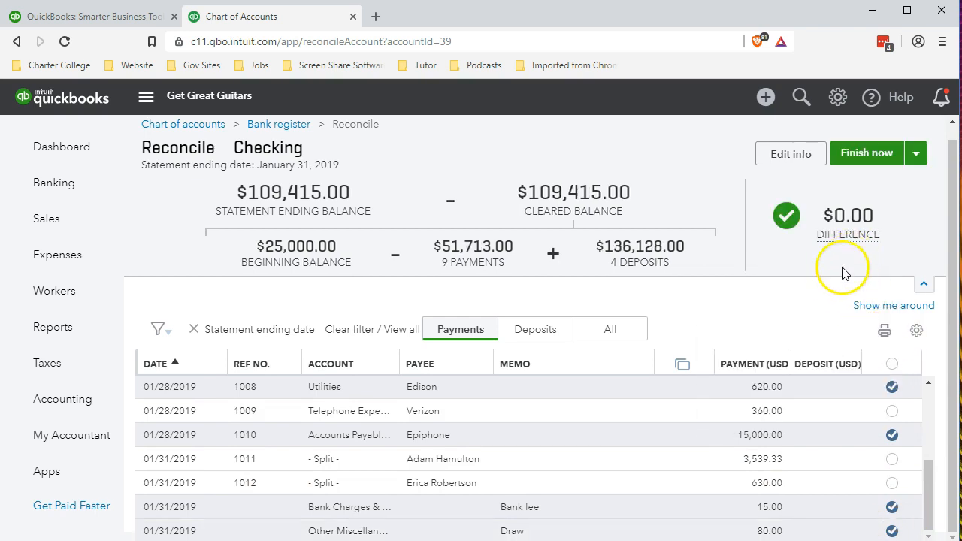
left_click(892, 532)
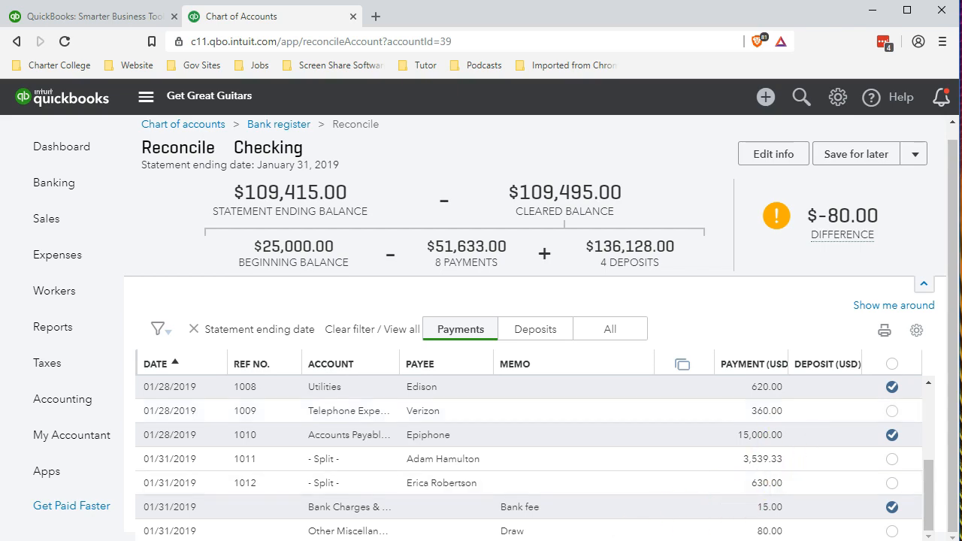
key("alt+Tab")
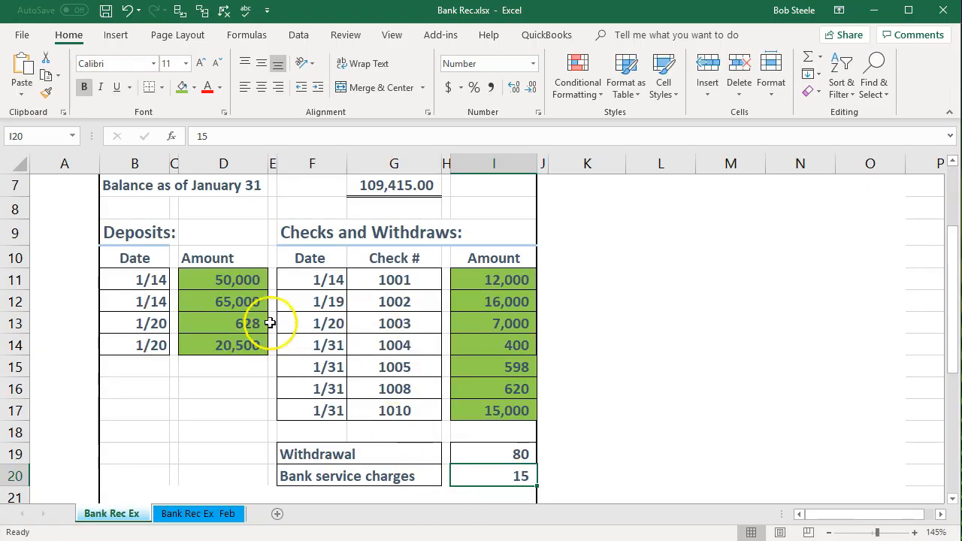
- Review the Bank Rec deposits (50,000, 65,000, 628, 20,500) and the 16,000 withdrawal
left_click(241, 280)
left_click(246, 302)
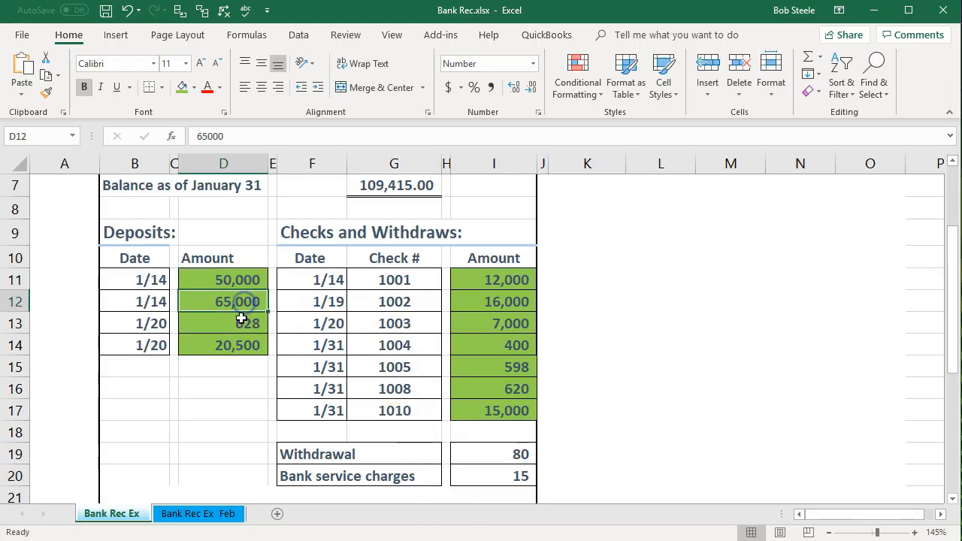
left_click(244, 323)
left_click(245, 344)
left_click(469, 302)
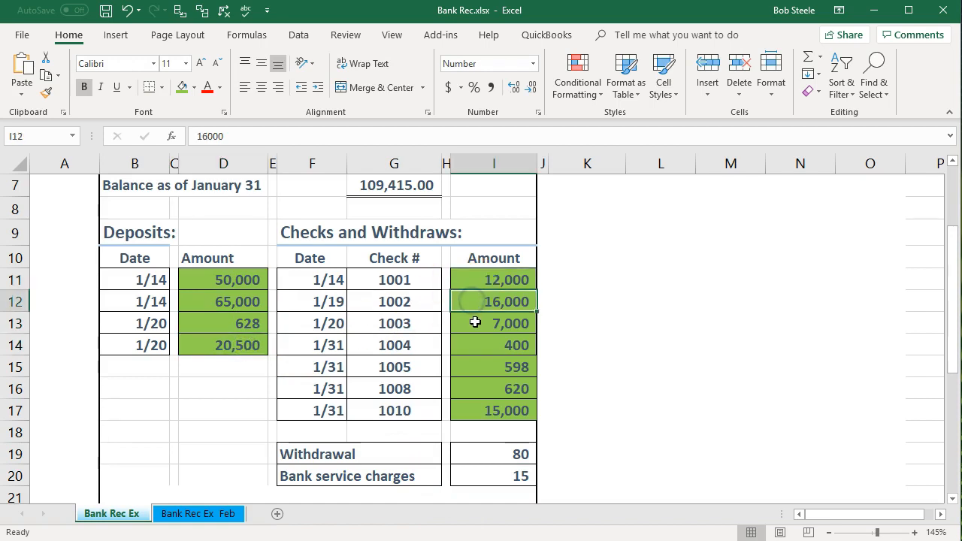
left_click(874, 11)
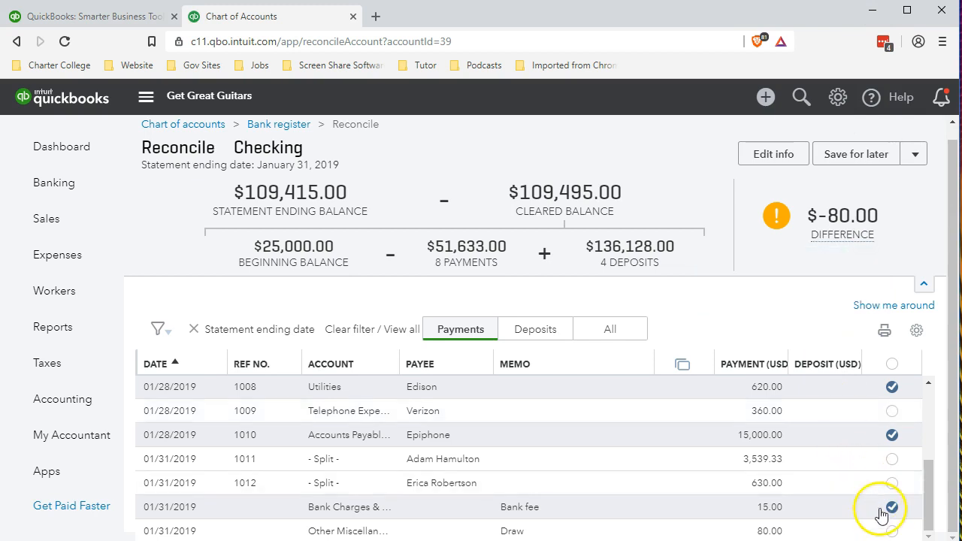
- Mark the 80.00 Draw as cleared for a $0.00 difference, then select I19:I20 in Excel
left_click(893, 532)
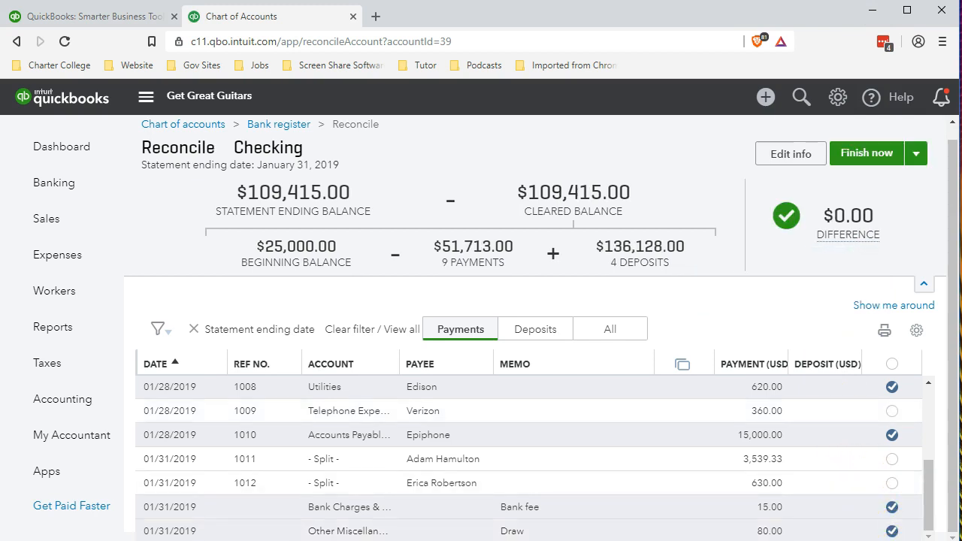
key("alt+Tab")
left_click_drag(516, 455, 500, 476)
right_click(507, 474)
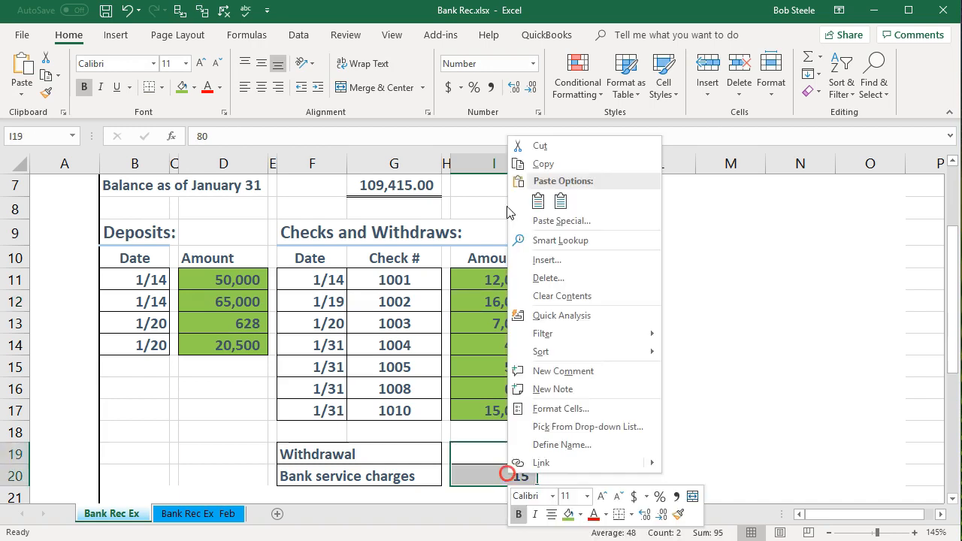
- Fill I19:I20 and the total checks cell G6 green
left_click(569, 514)
scroll(501, 446, "up", 2)
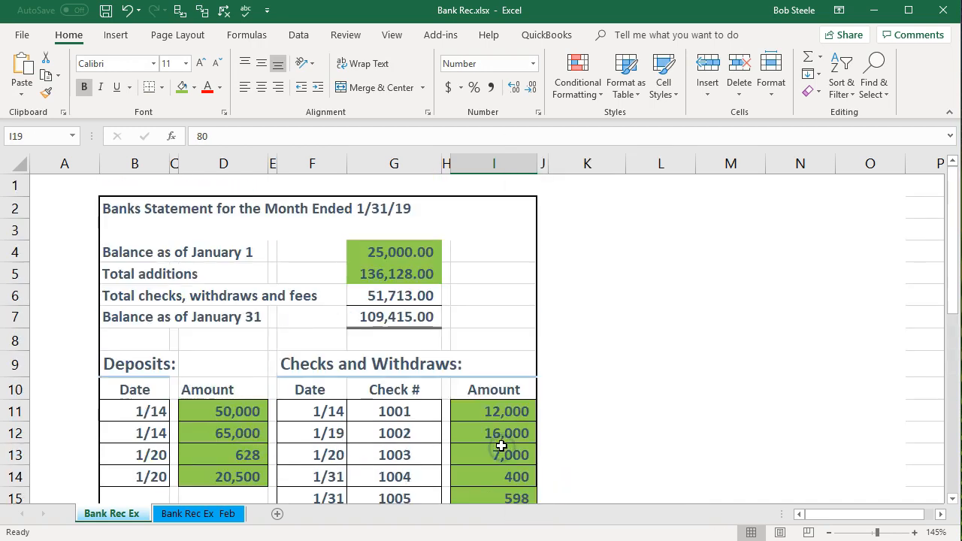
left_click(397, 295)
right_click(399, 295)
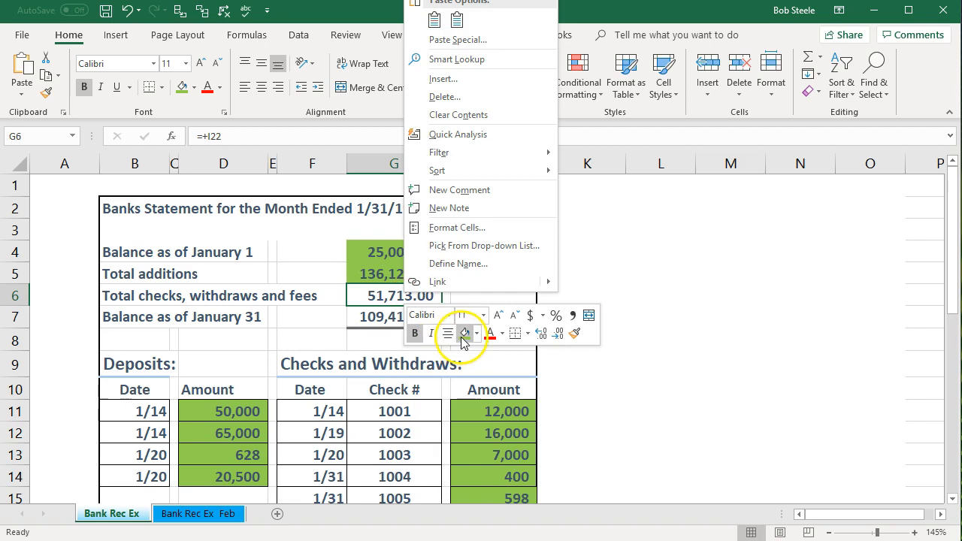
left_click(463, 341)
- Check the G4–G7 balances and fill the January 31 balance in G7 green
left_click(423, 254)
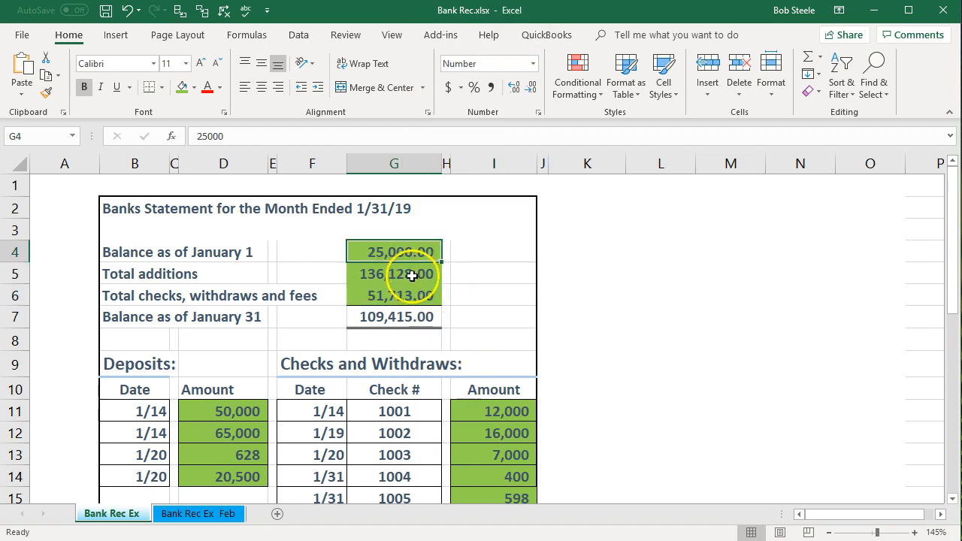
left_click(412, 275)
left_click(440, 299)
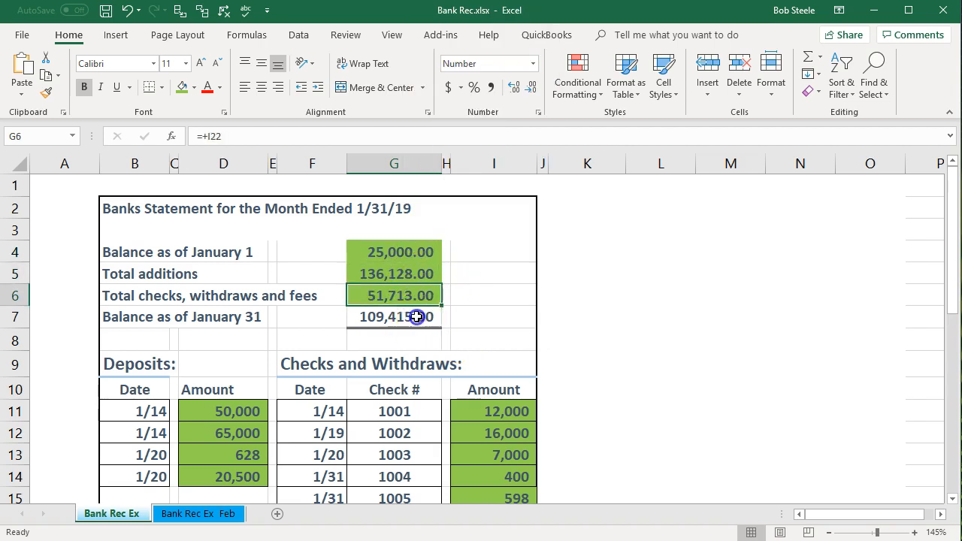
left_click(416, 317)
right_click(418, 316)
left_click(483, 362)
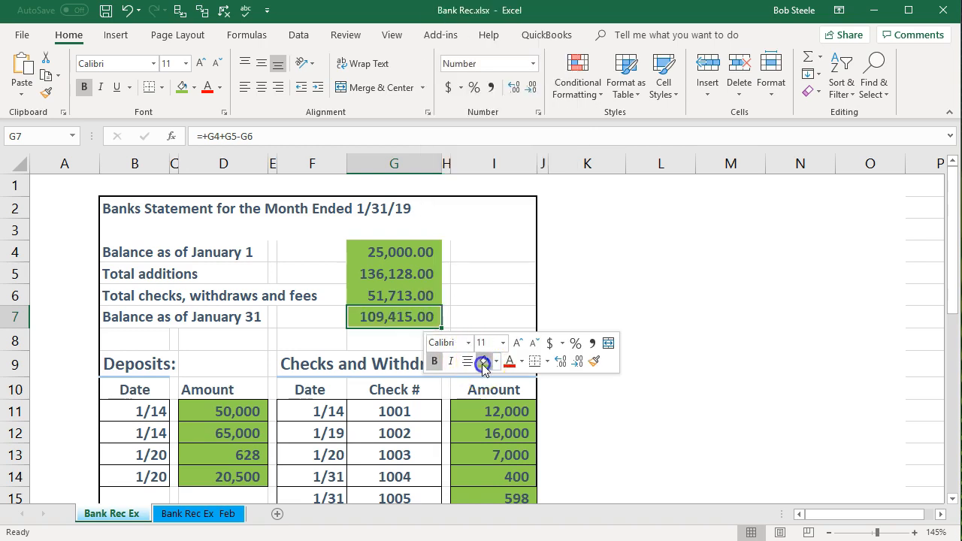
left_click(509, 296)
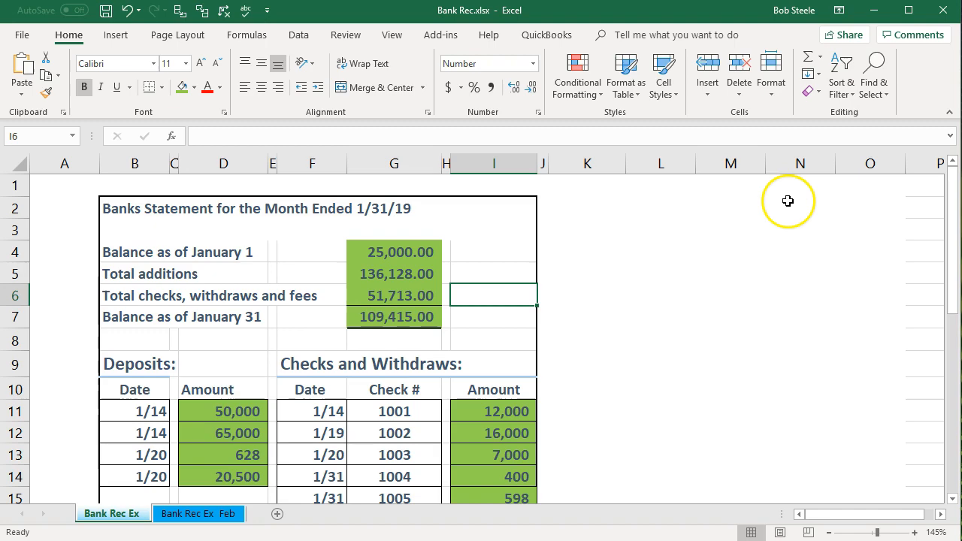
left_click(873, 11)
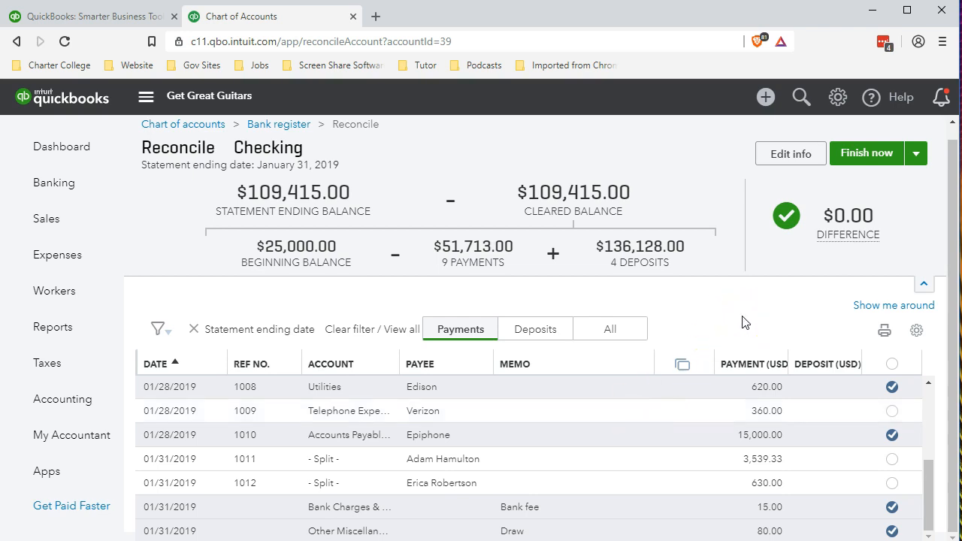
- Finish the Checking reconciliation and view the 01/31/2019 report's Summary section
left_click(879, 157)
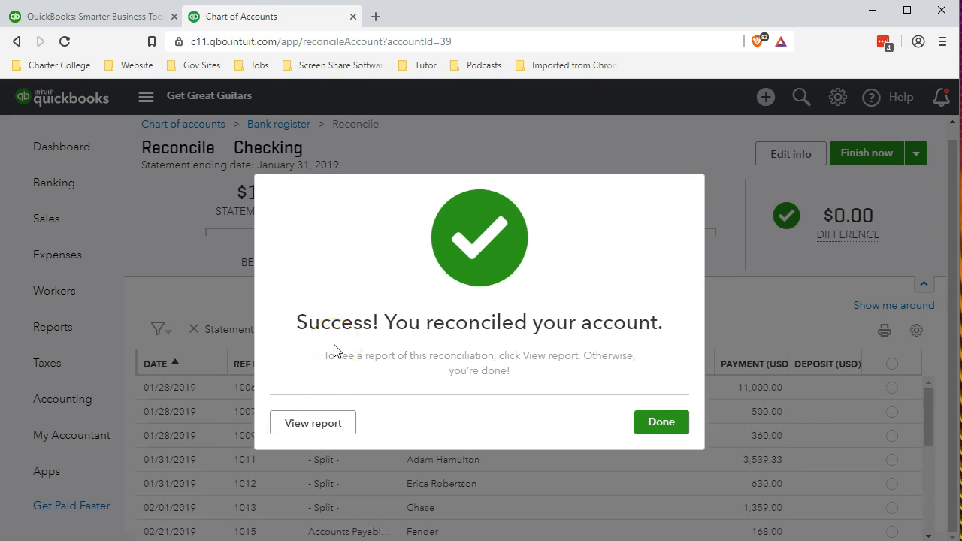
left_click(322, 423)
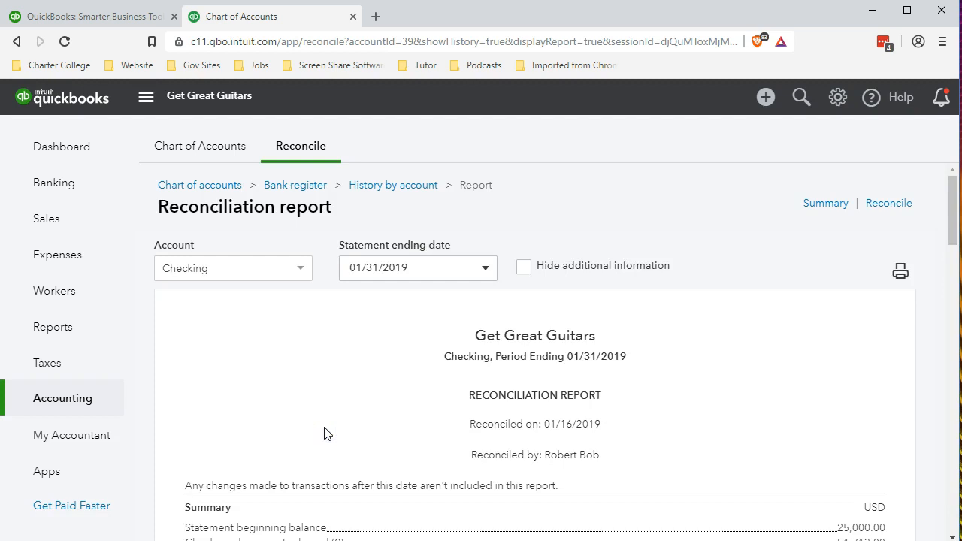
scroll(301, 338, "down", 2)
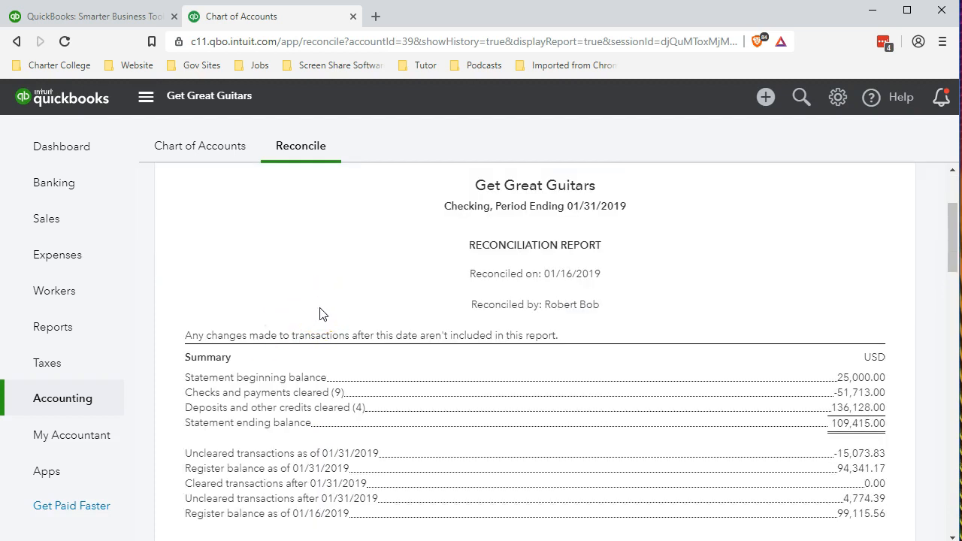